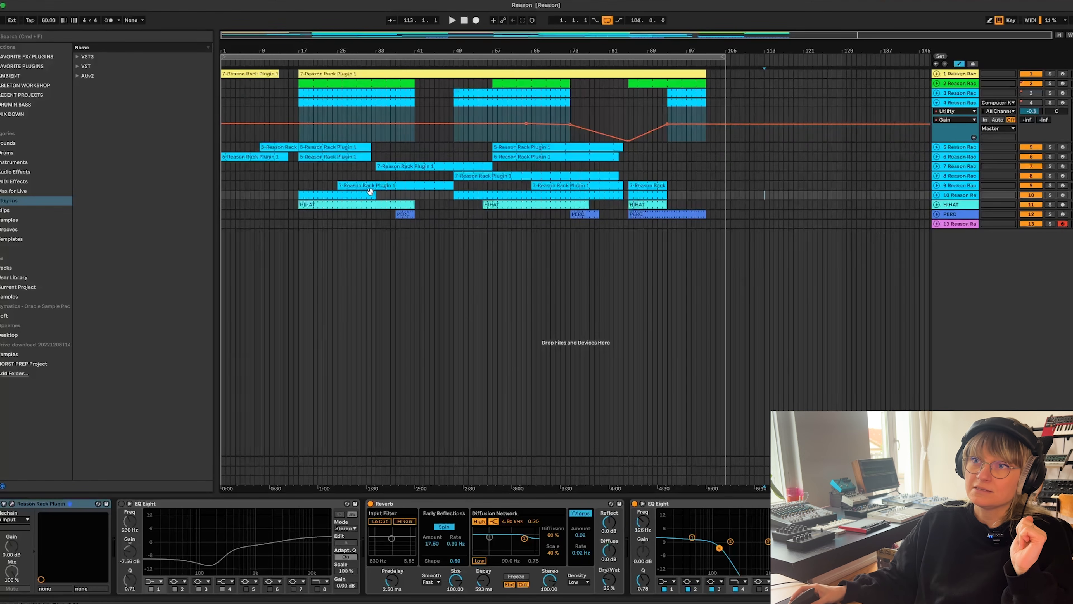
Load the Reason Rack Plugin instrument from the AUv2 Reason Studios plug-ins onto a new track and close its device window
left_click(76, 66)
left_click(77, 66)
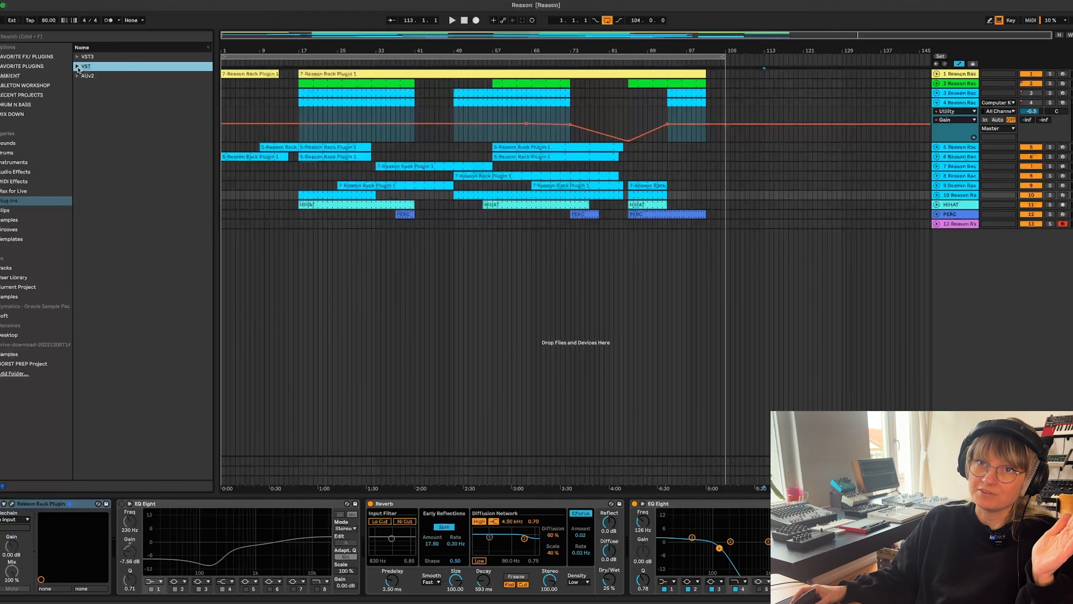
left_click(76, 76)
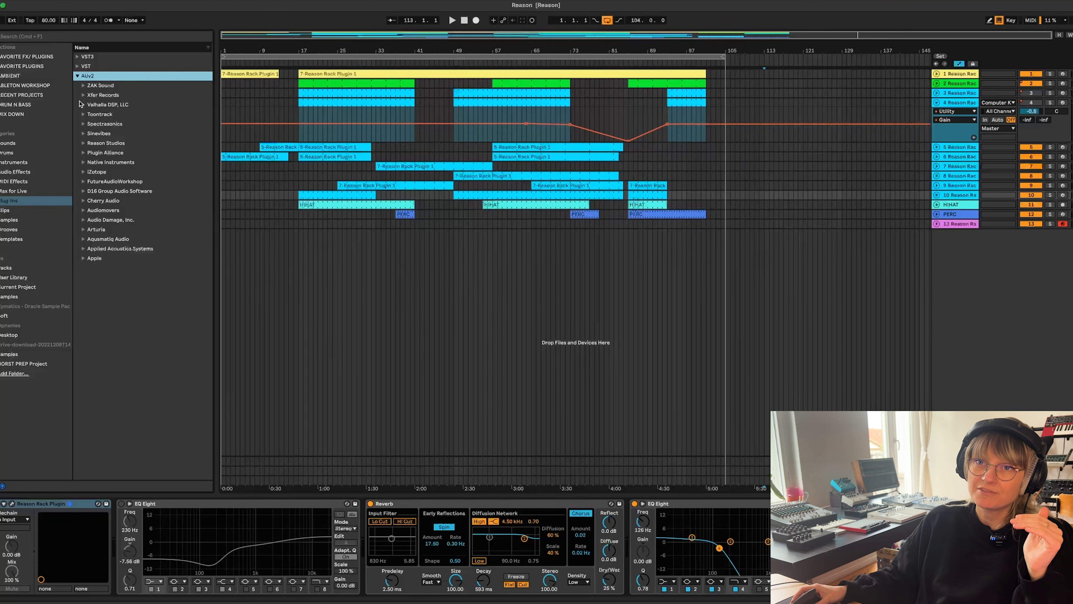
left_click(83, 143)
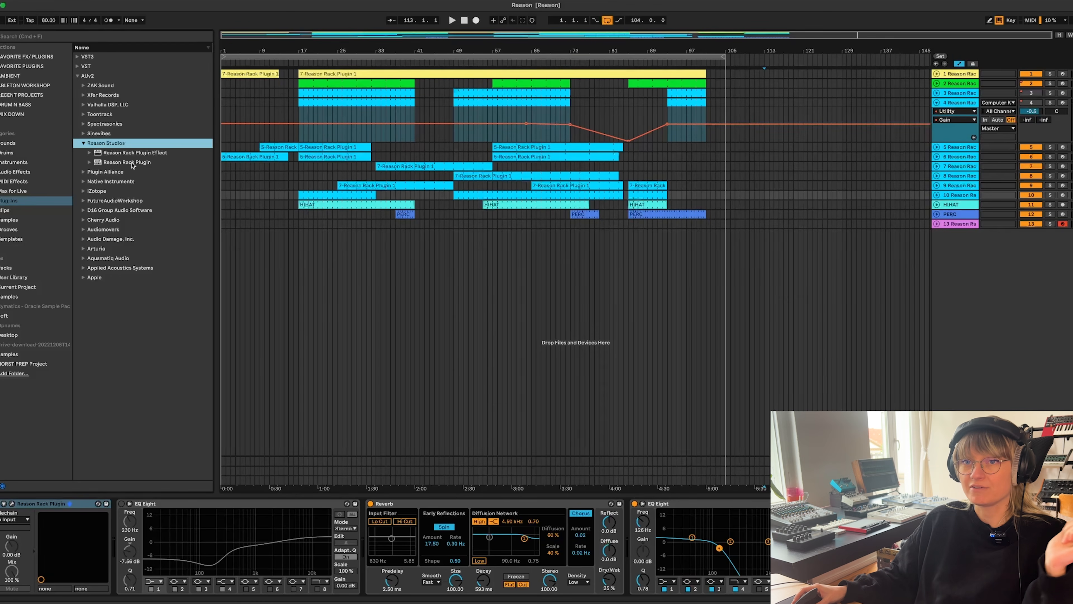
left_click_drag(124, 165, 571, 293)
left_click_drag(187, 23, 489, 113)
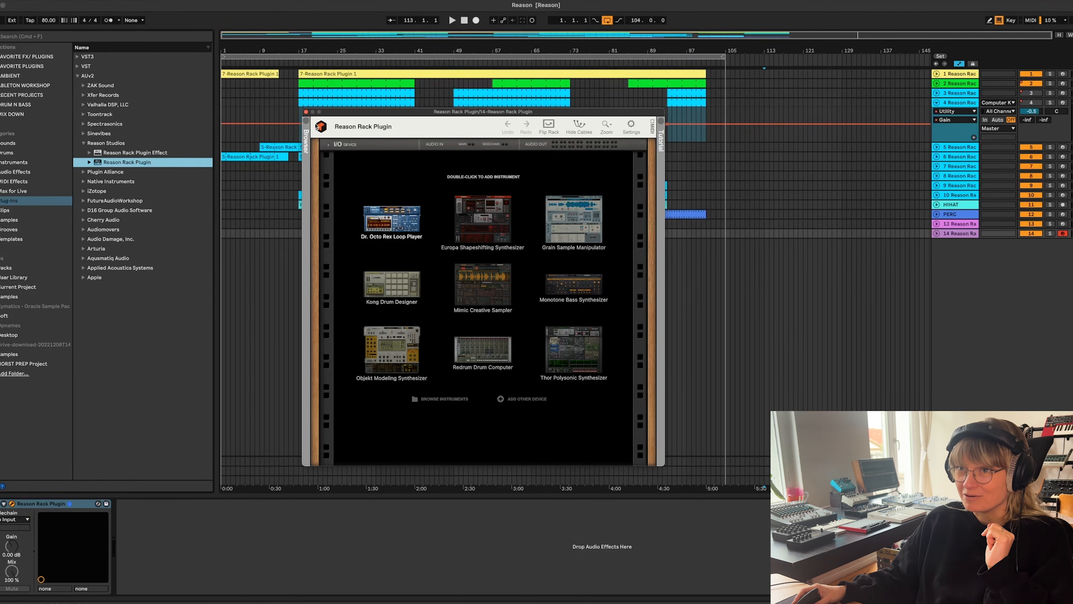
left_click(306, 112)
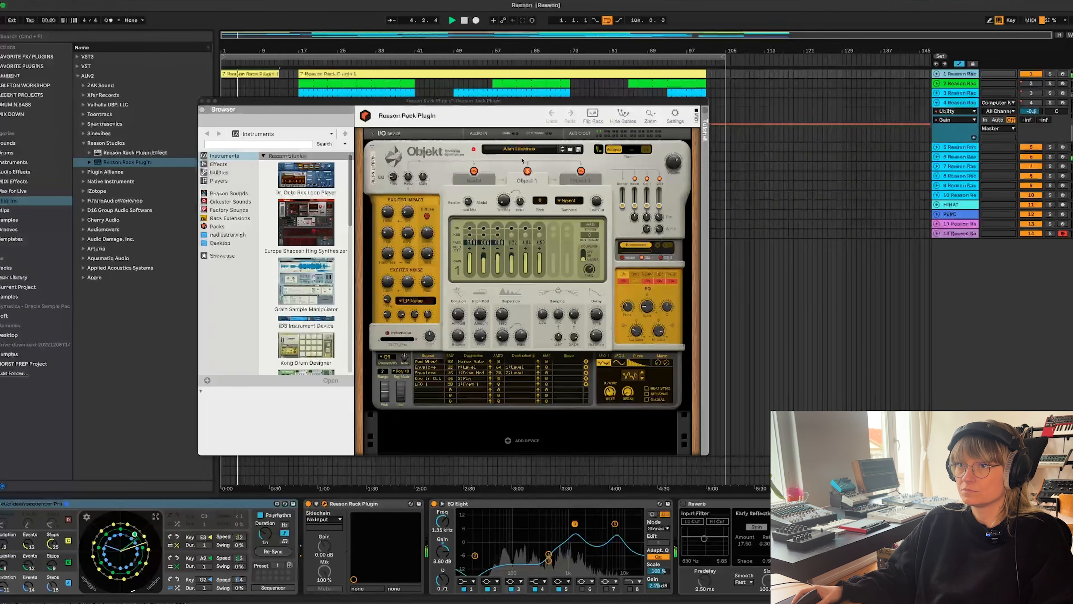
Look over the track mixer in Session View during playback, return to the arrangement and bring up the first track's Objekt synthesizer
left_click_drag(411, 109, 340, 91)
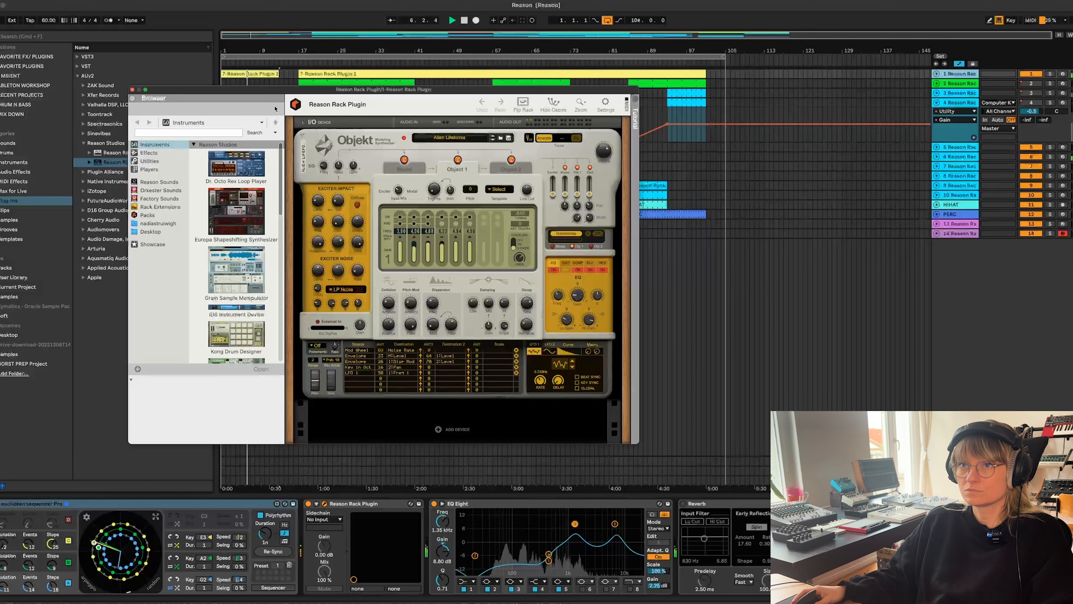
left_click_drag(281, 93, 308, 81)
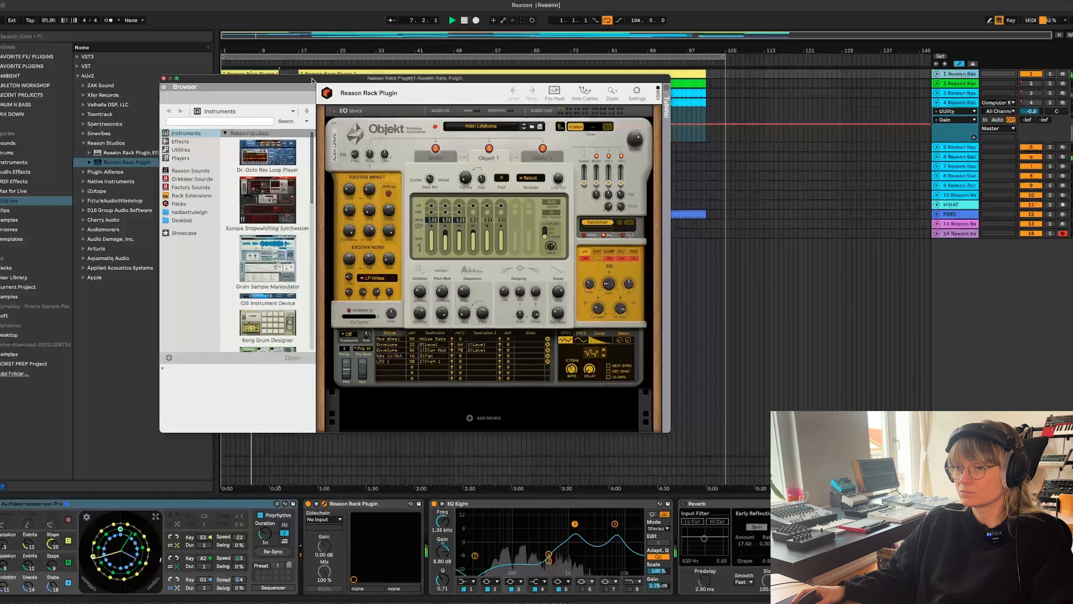
left_click(841, 297)
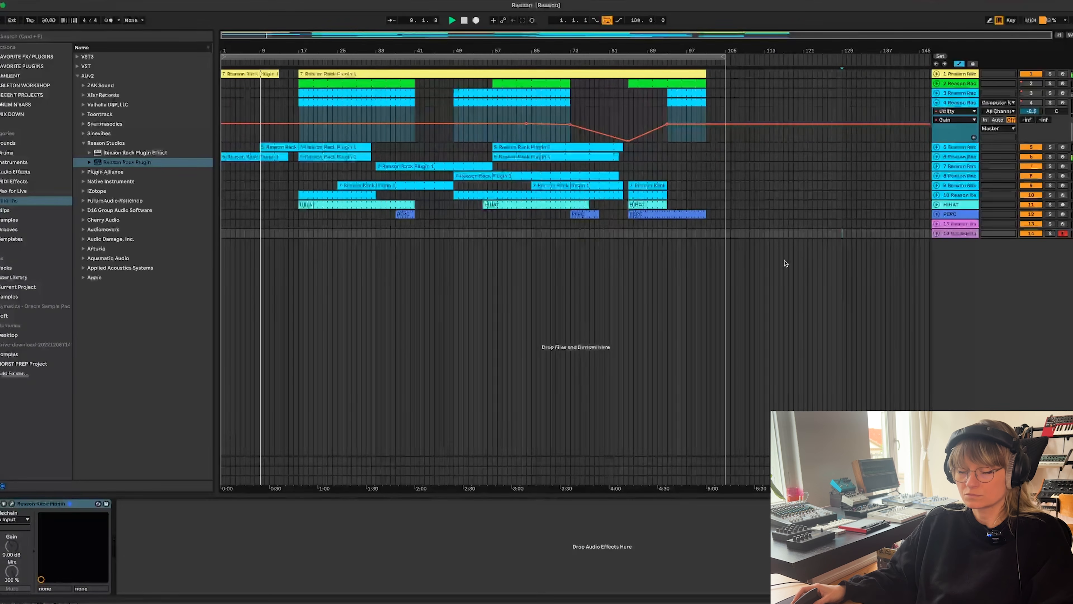
key("Tab")
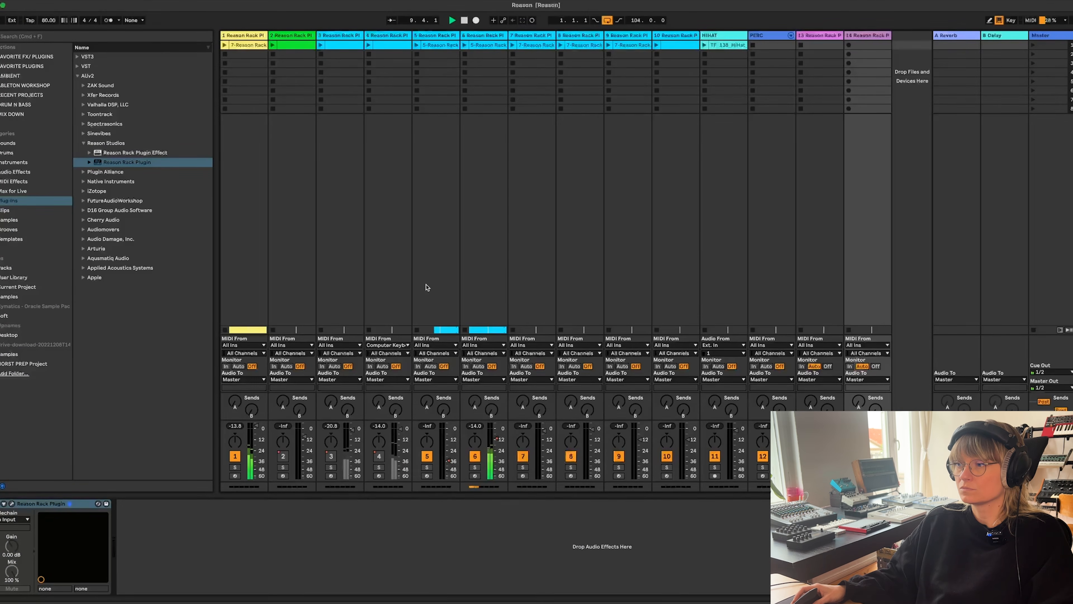
key("Tab")
left_click(958, 102)
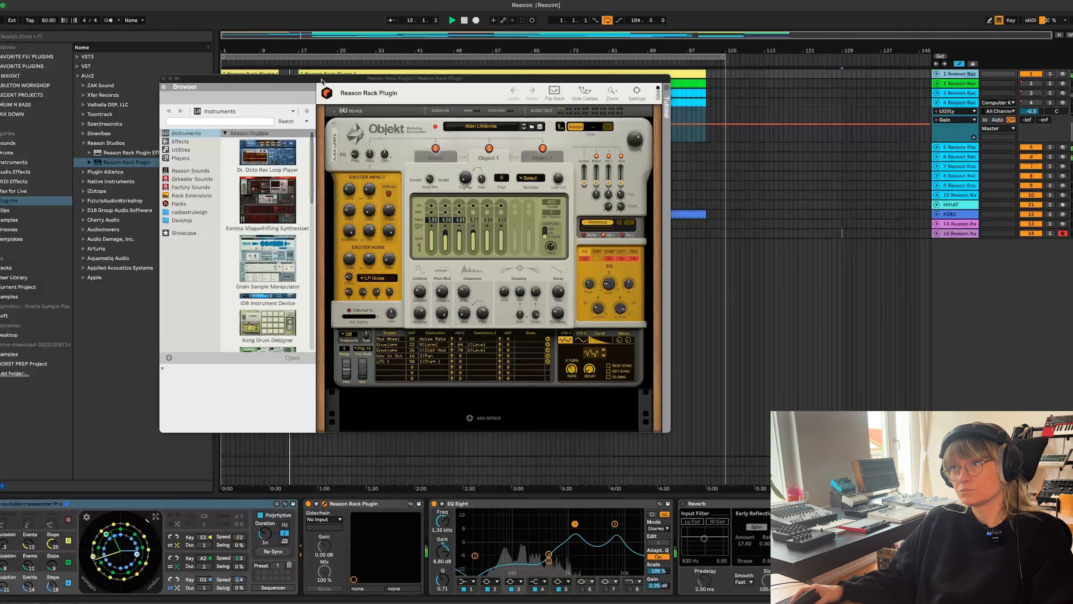
Listen through the arrangement, moving the Objekt window aside to view the clips, and stop playback
left_click_drag(321, 80, 502, 125)
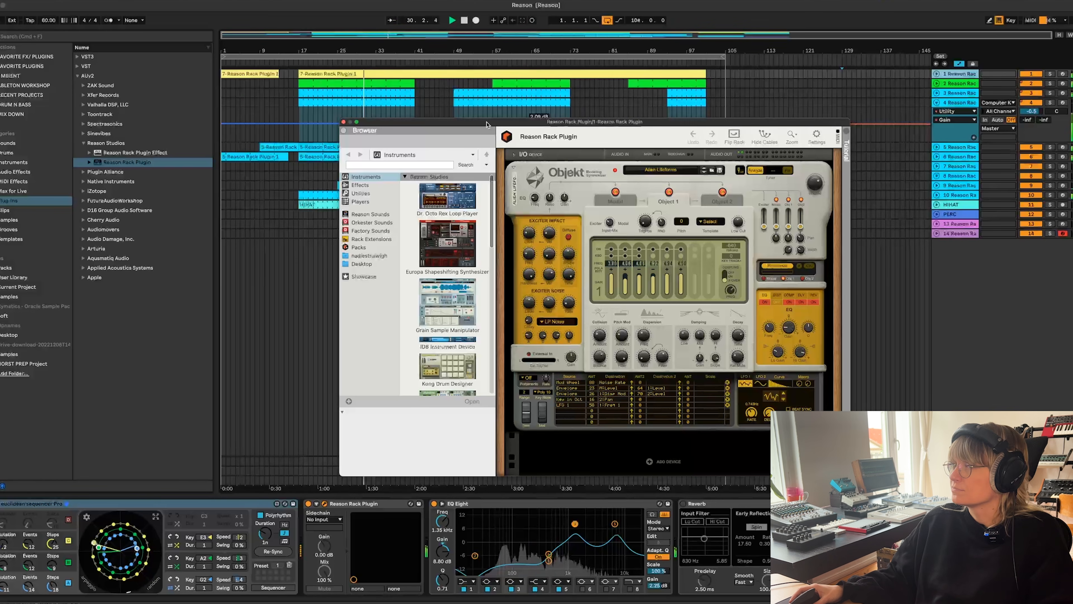
left_click_drag(380, 122, 107, 291)
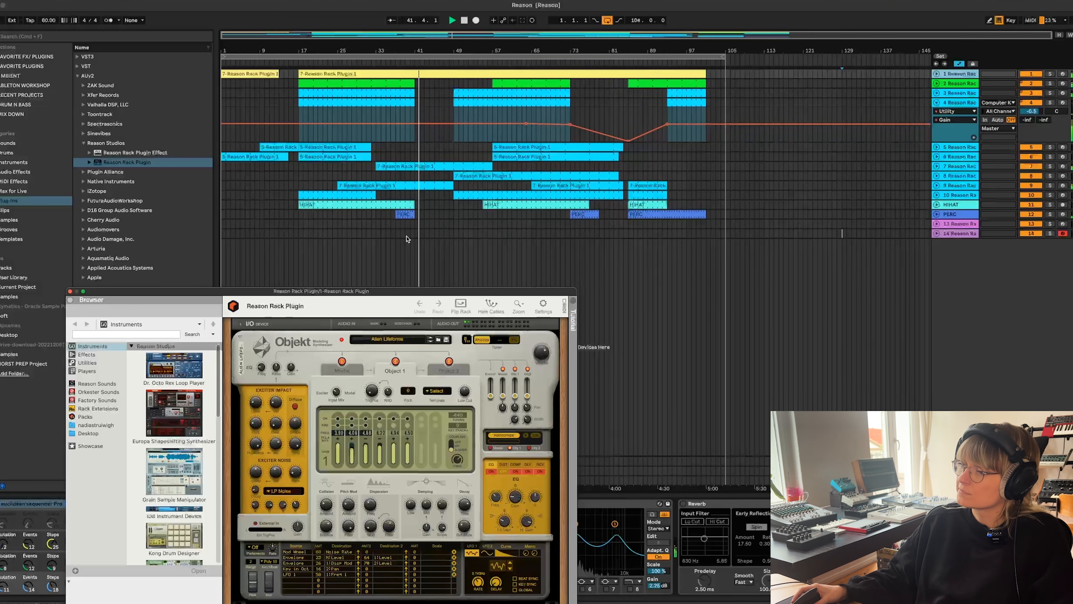
left_click_drag(391, 292, 524, 131)
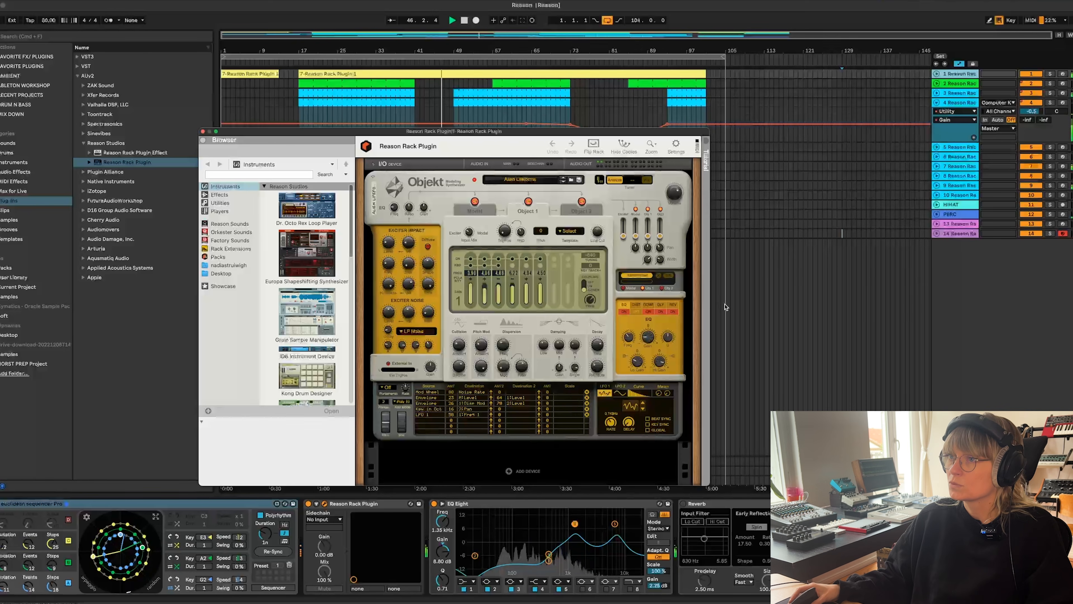
left_click_drag(558, 135, 491, 102)
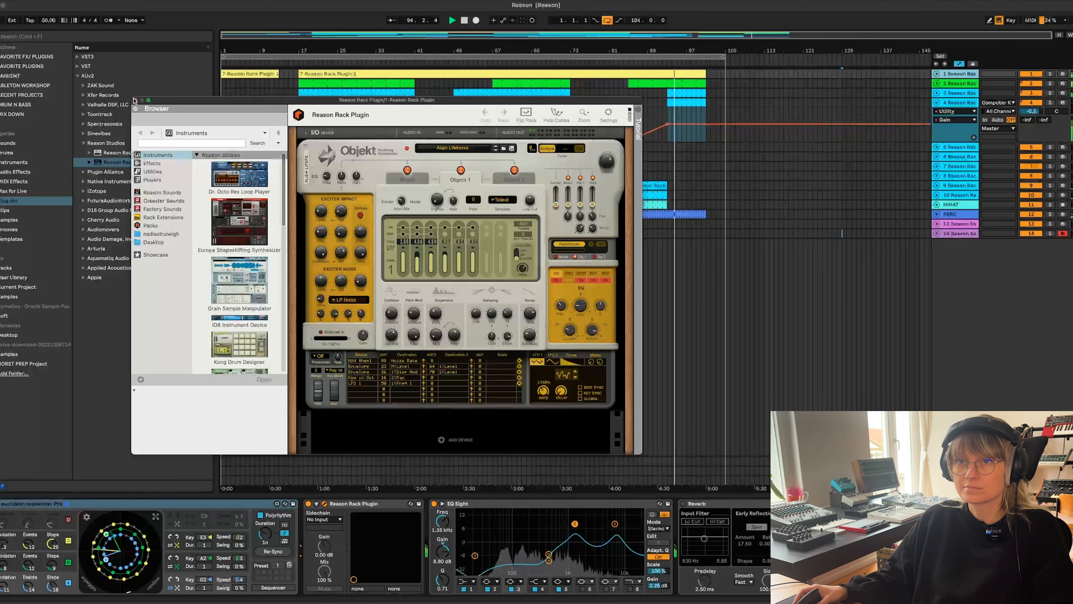
left_click(733, 157)
key("space")
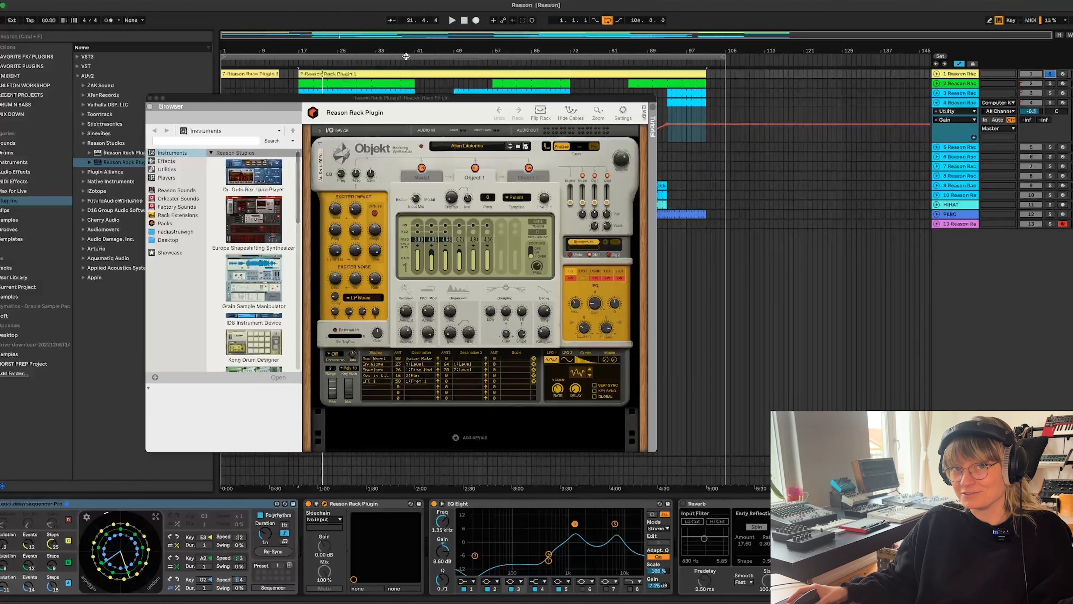
Move the Objekt window below the upper tracks and audition the soloed first track from bar 1
left_click_drag(241, 105, 259, 186)
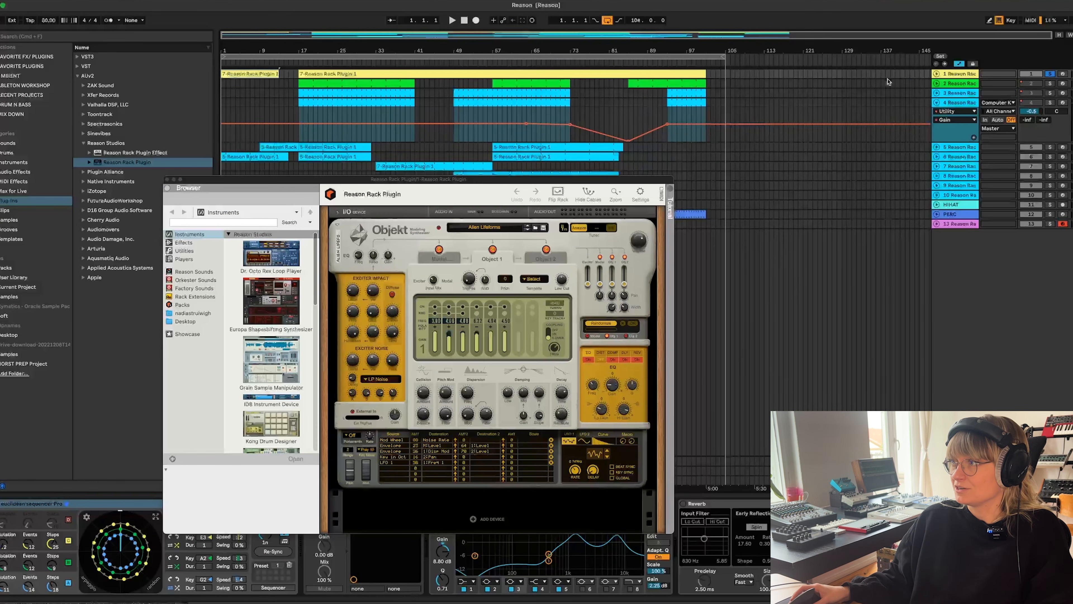
key("space")
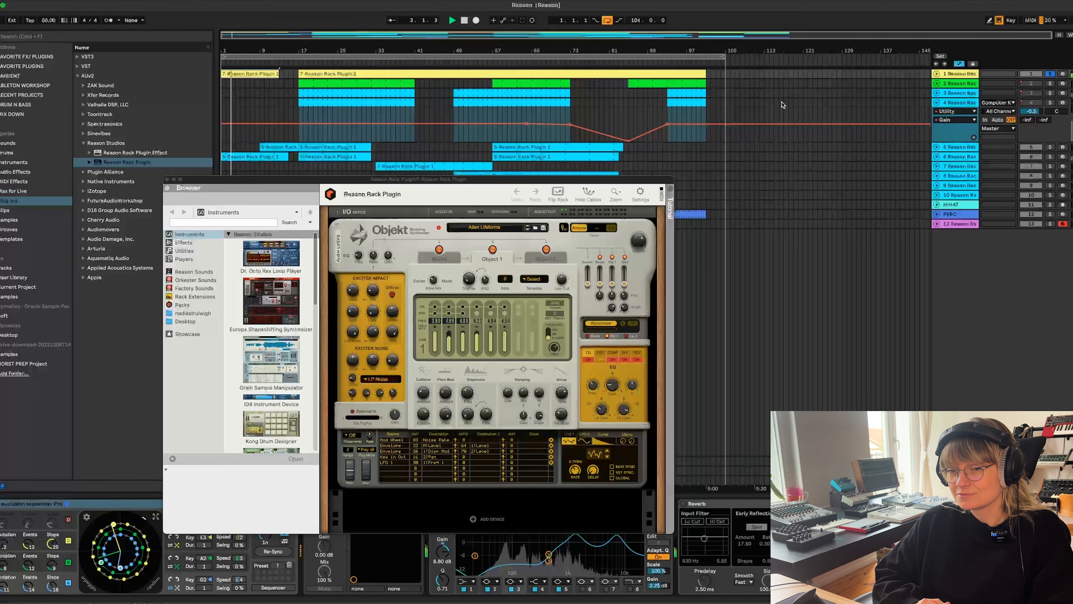
key("space")
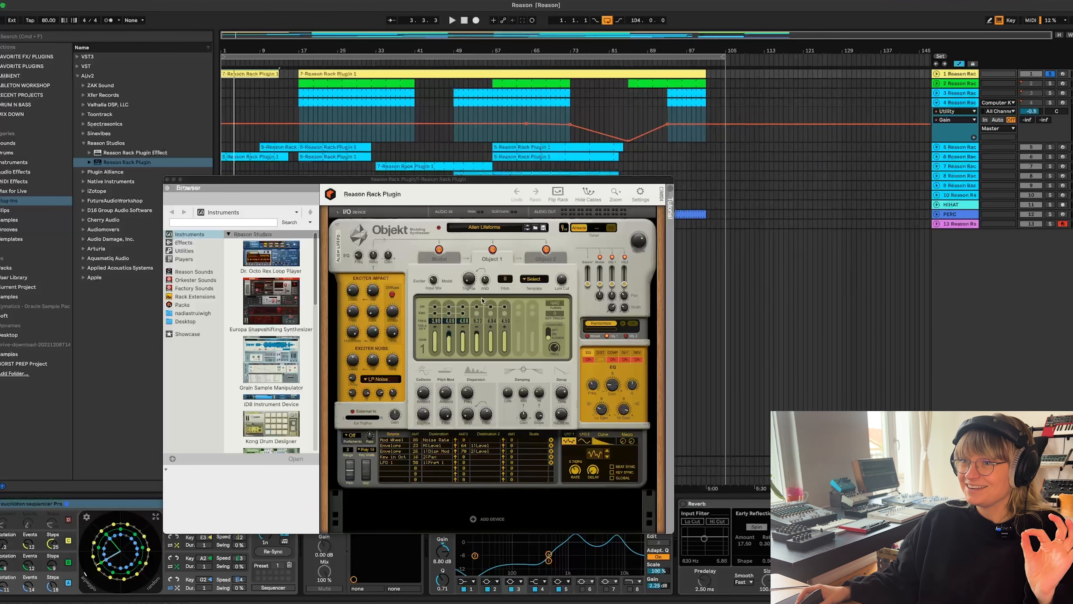
Examine Objekt's Modal, Object 1 and Object 2 pages, ending on the Modal page
left_click(441, 263)
left_click(492, 260)
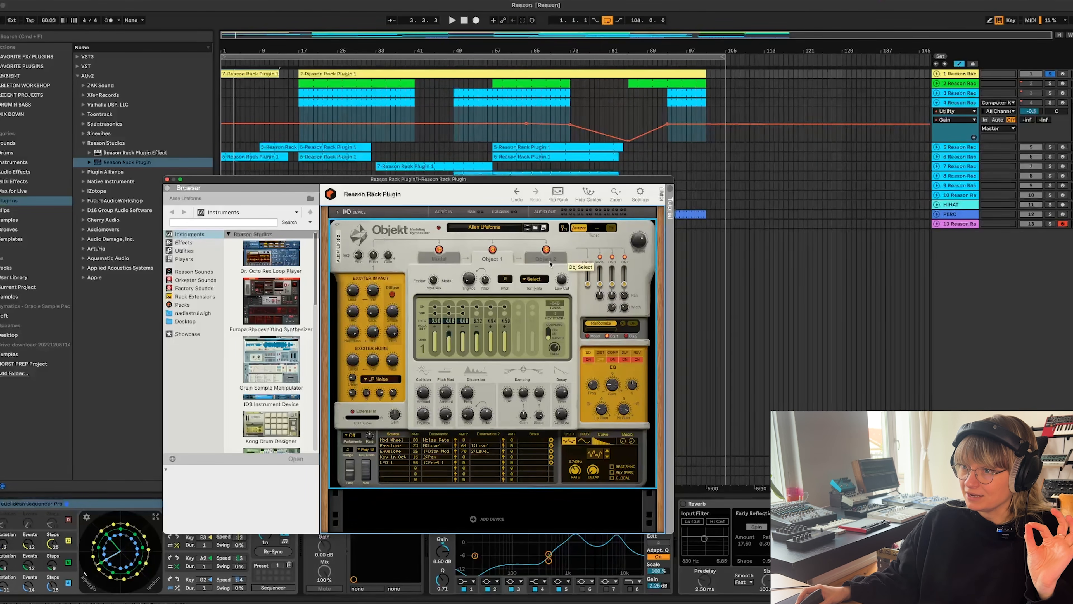
left_click(545, 260)
left_click(441, 263)
left_click_drag(473, 180, 432, 145)
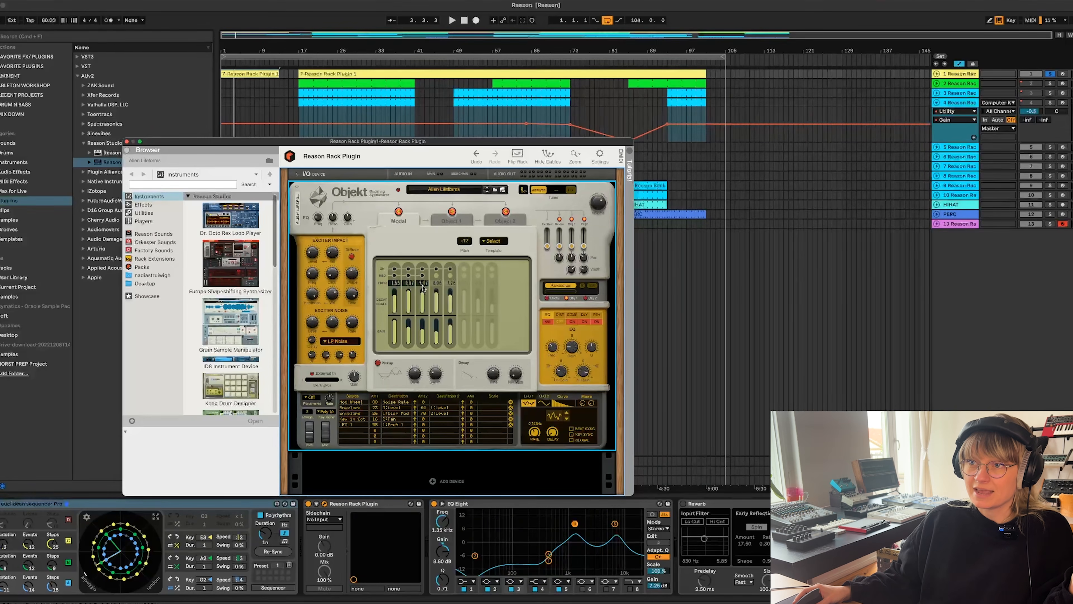
left_click(451, 221)
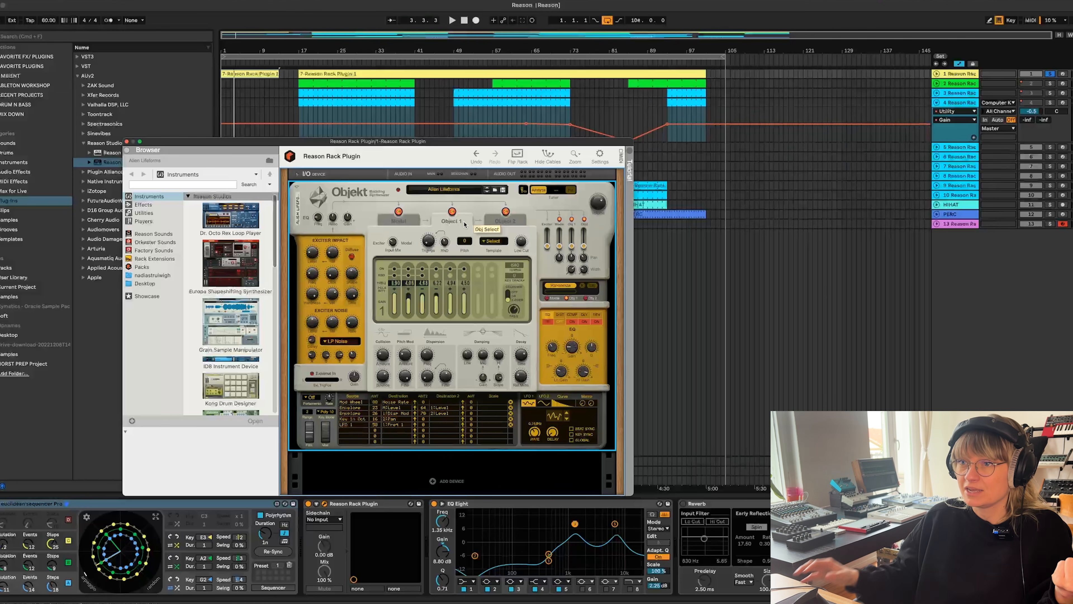
left_click(396, 222)
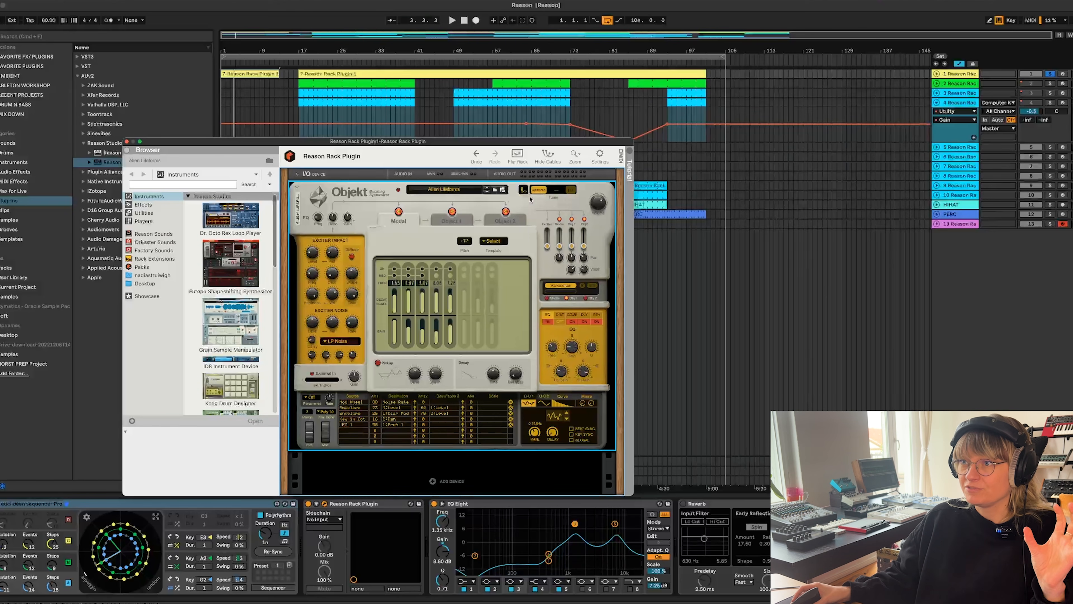
Examine Objekt's built-in Distortion, Compressor, Delay, Reverb and EQ effects, returning to the Compressor settings
mouse_move(571, 262)
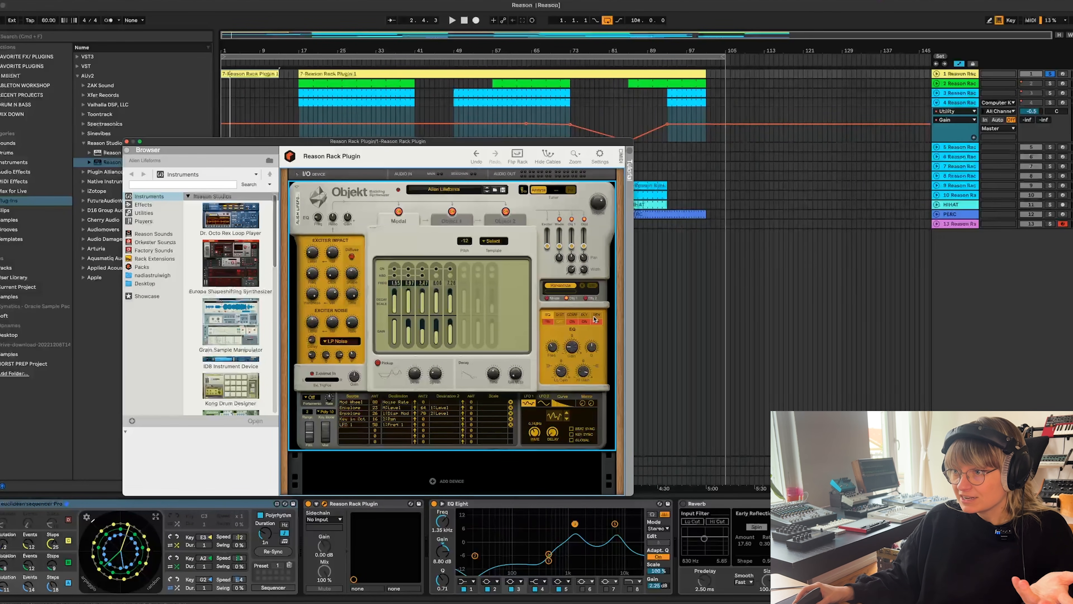
left_click(558, 315)
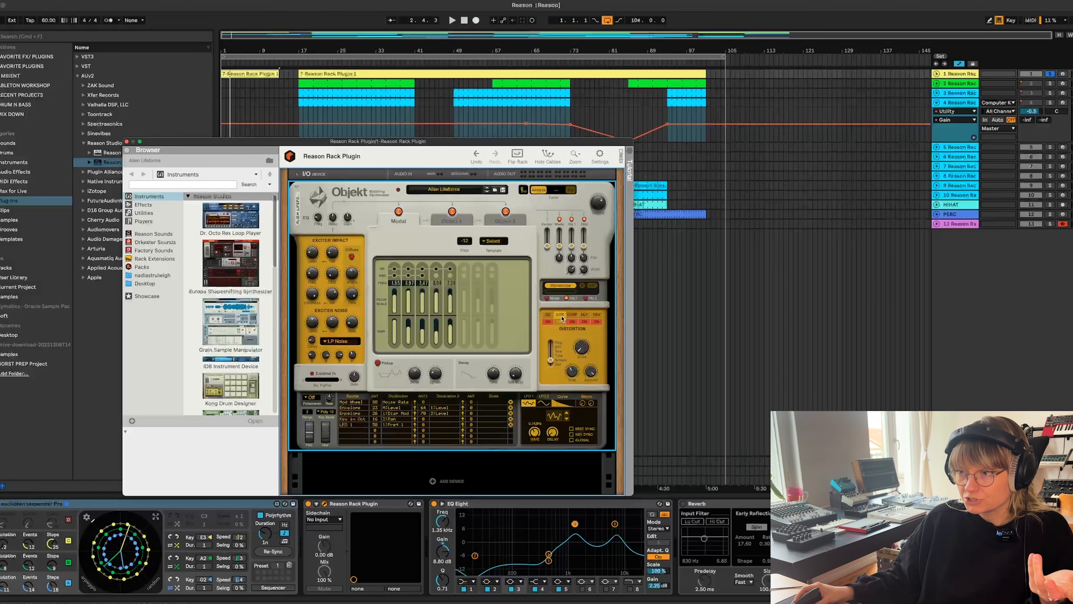
left_click(573, 317)
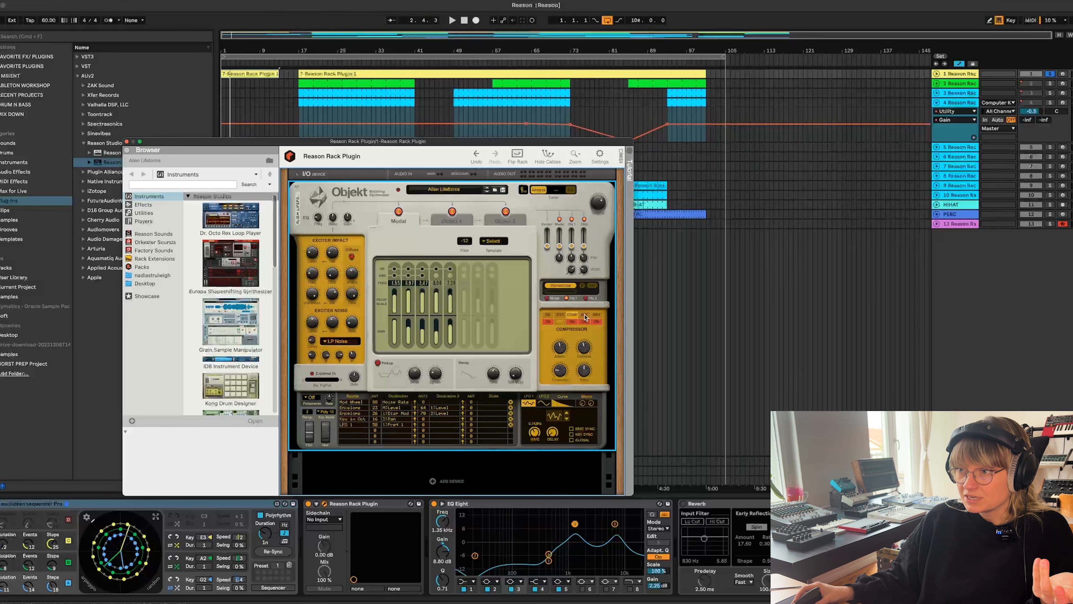
left_click(584, 316)
left_click(597, 316)
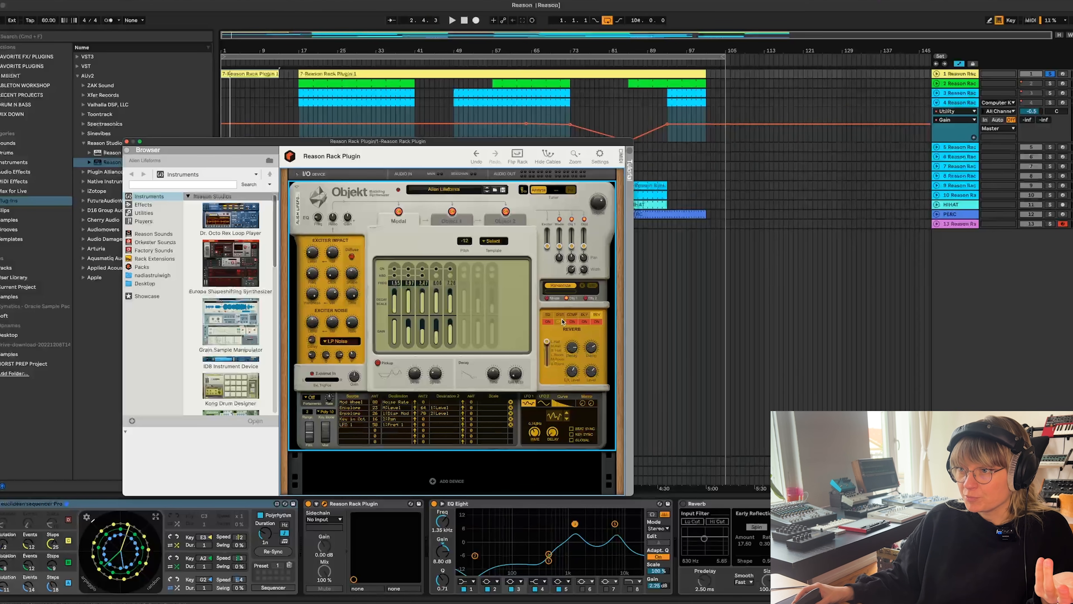
left_click(547, 316)
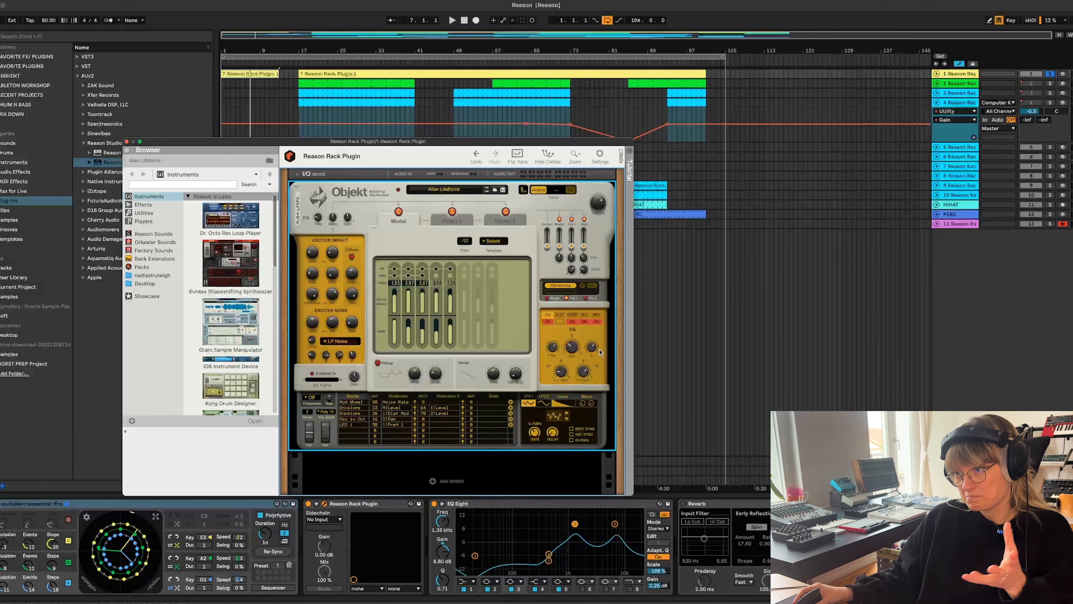
left_click(573, 316)
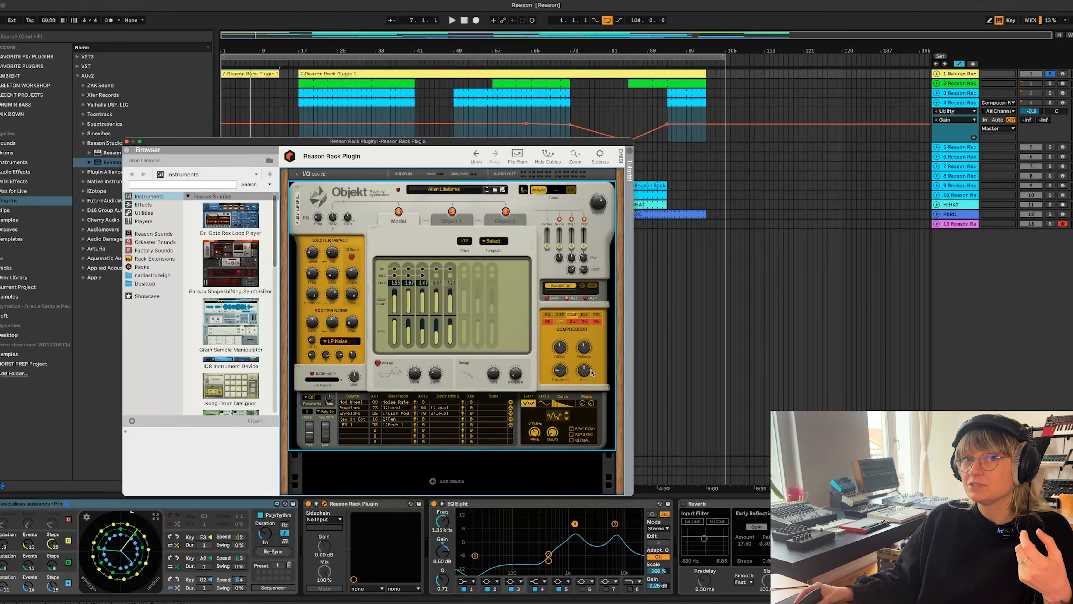
mouse_move(591, 372)
Set Objekt's synced delay time to 1/8, turn on ping-pong for the delay, and audition the sound
left_click(584, 314)
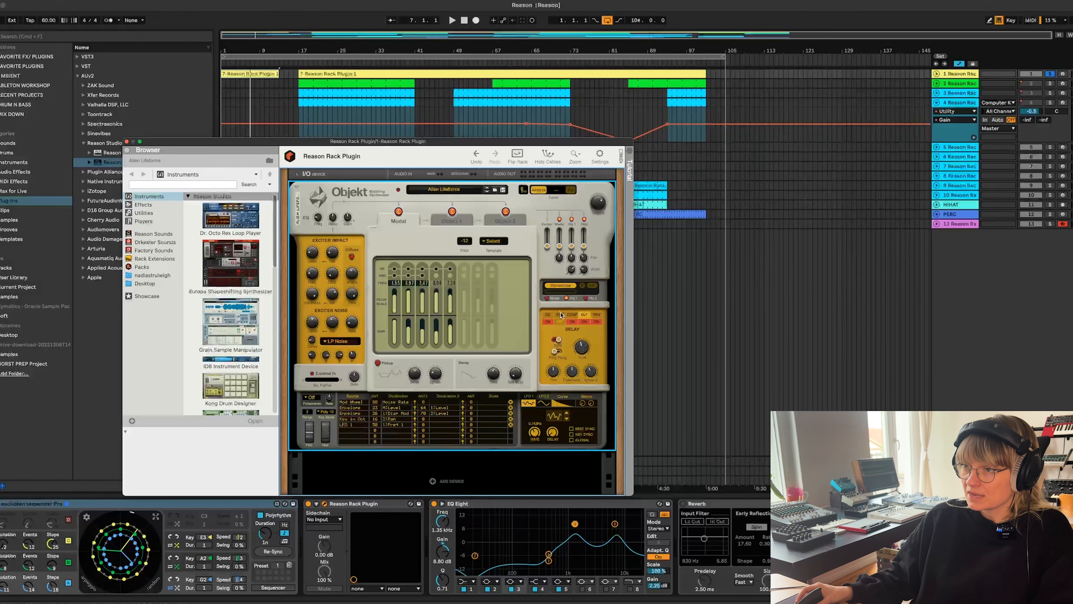
key("space")
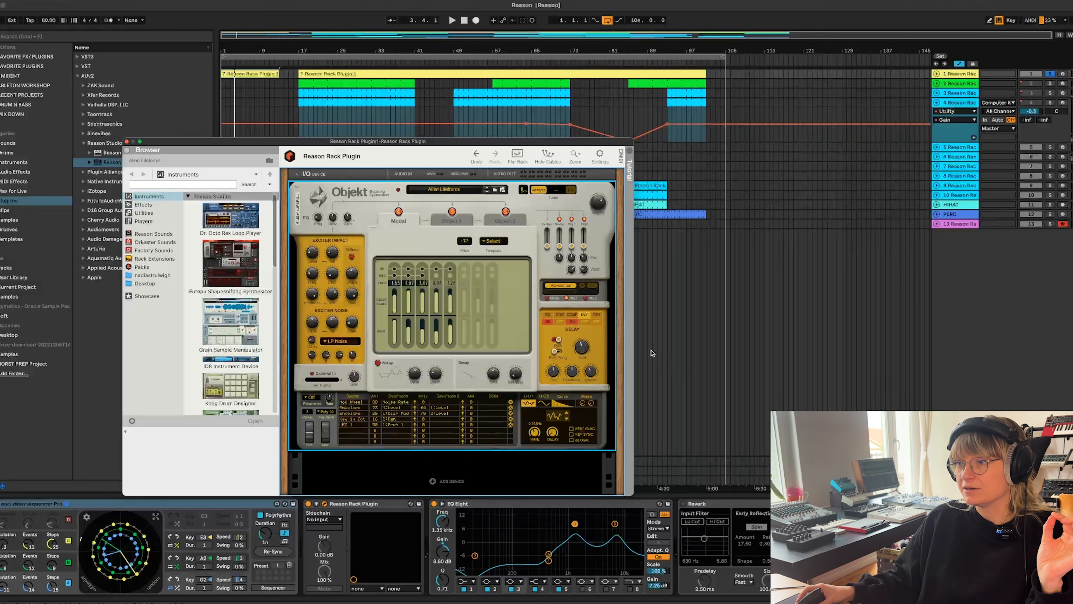
mouse_move(582, 345)
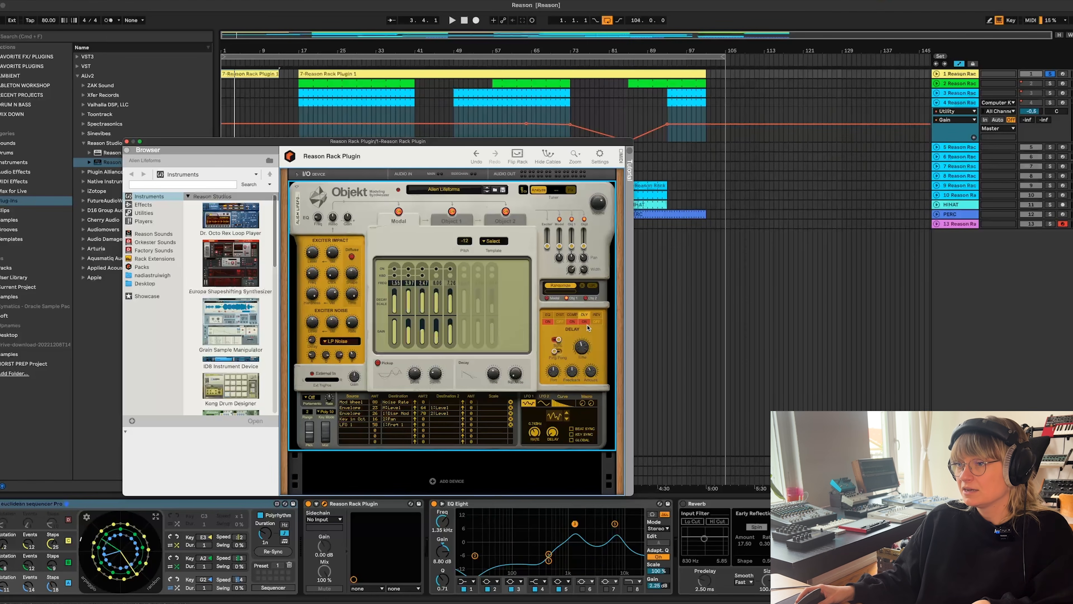
key("space")
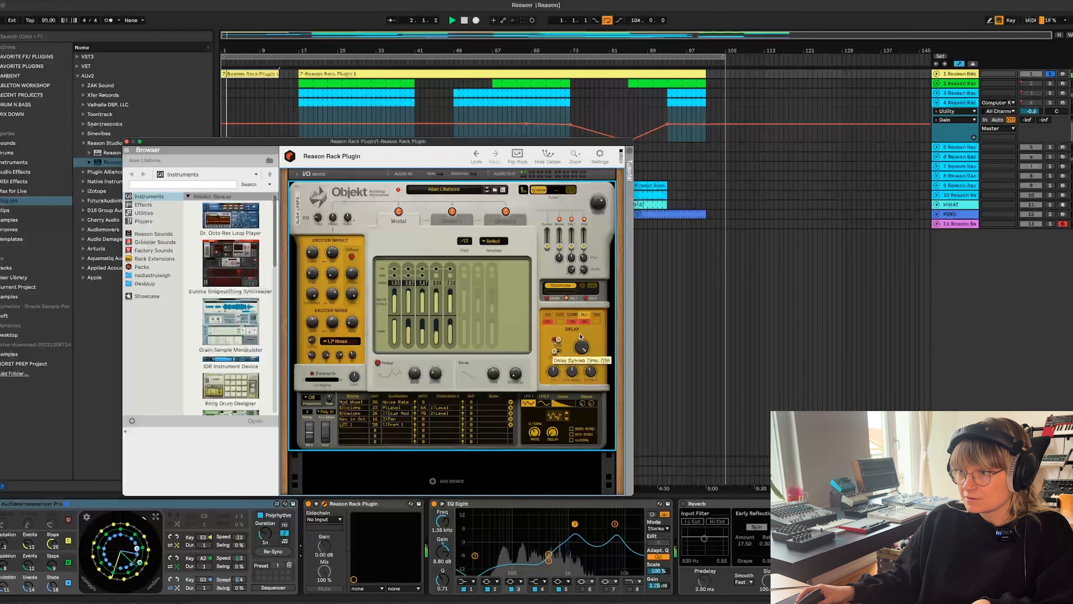
left_click_drag(582, 344, 579, 356)
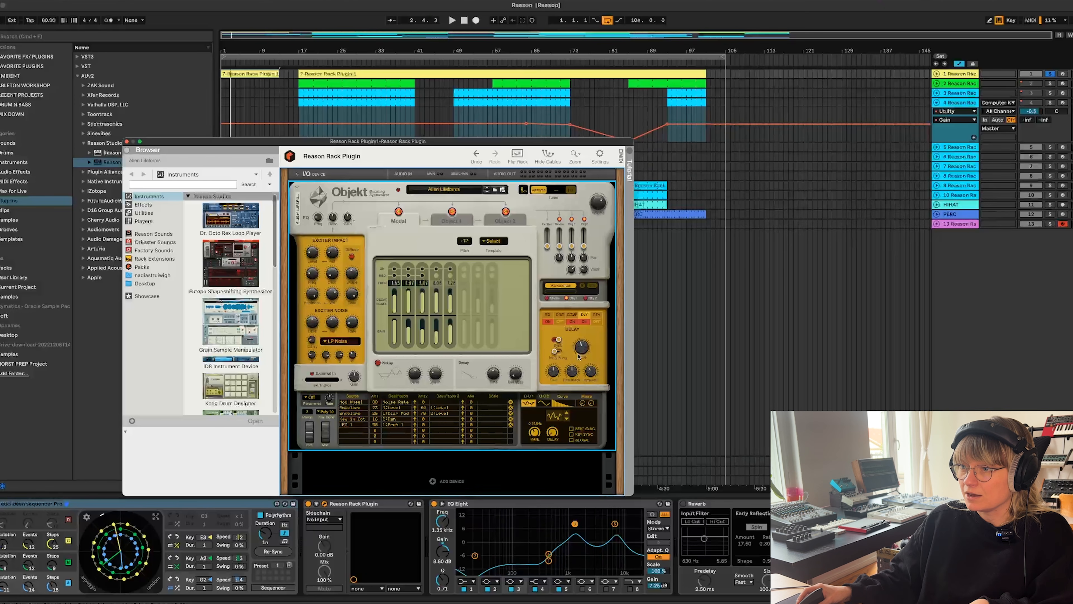
left_click(562, 354)
key("space")
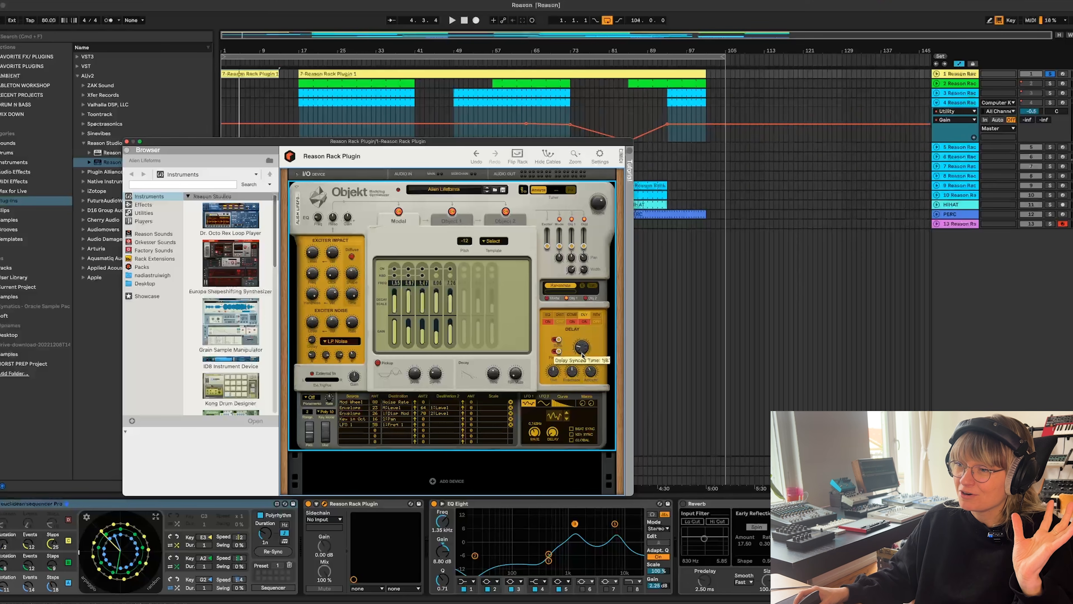
key("space")
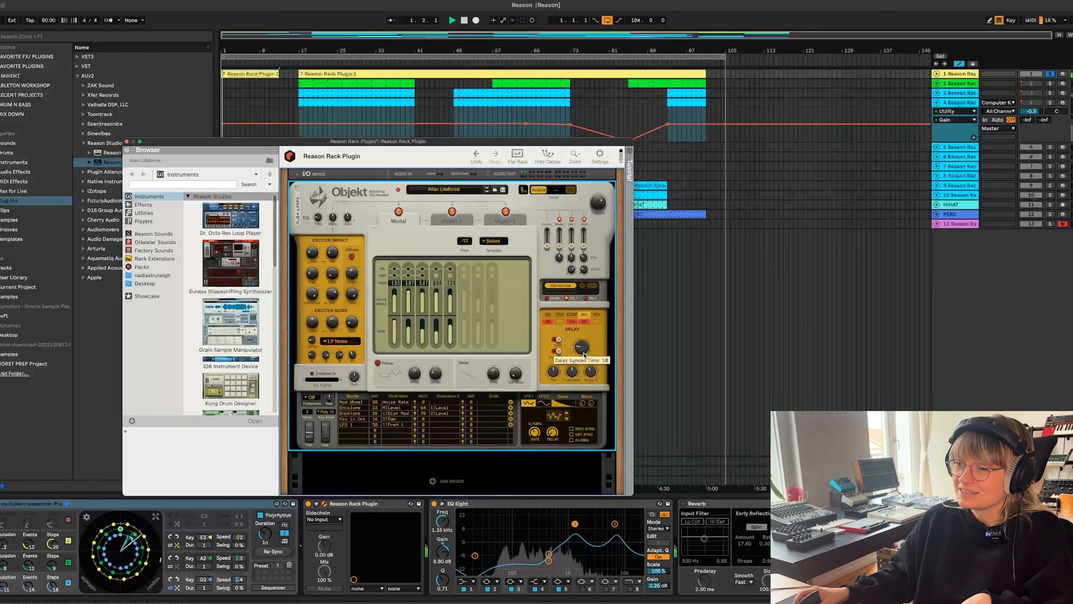
Adjust the time, pan and feedback of Objekt's delay while auditioning the first track
left_click_drag(584, 355, 580, 347)
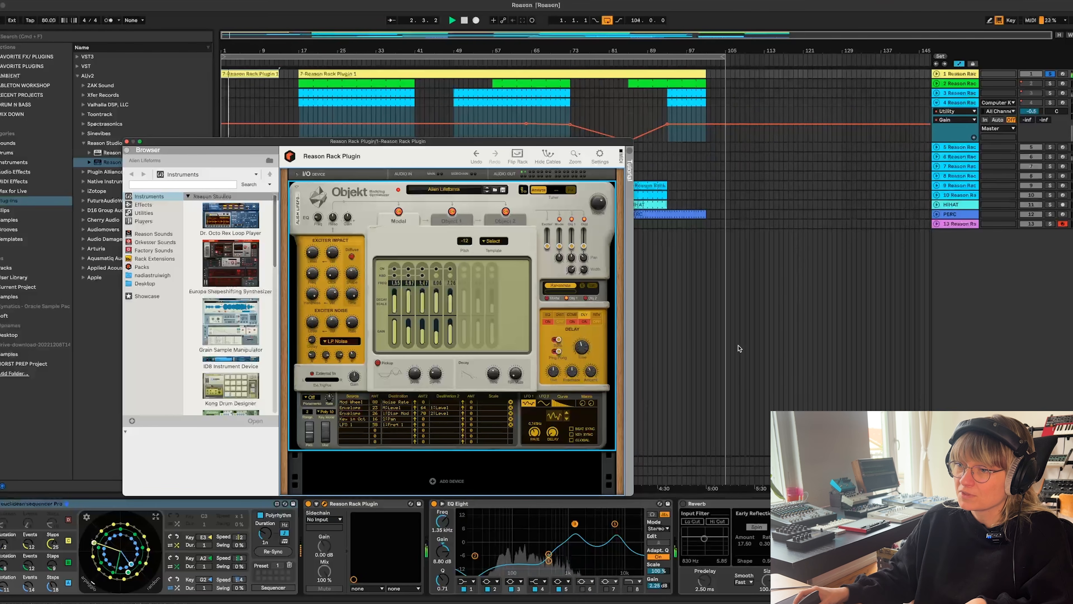
mouse_move(555, 374)
left_mouse_down()
mouse_move(552, 359)
mouse_move(550, 375)
left_mouse_up()
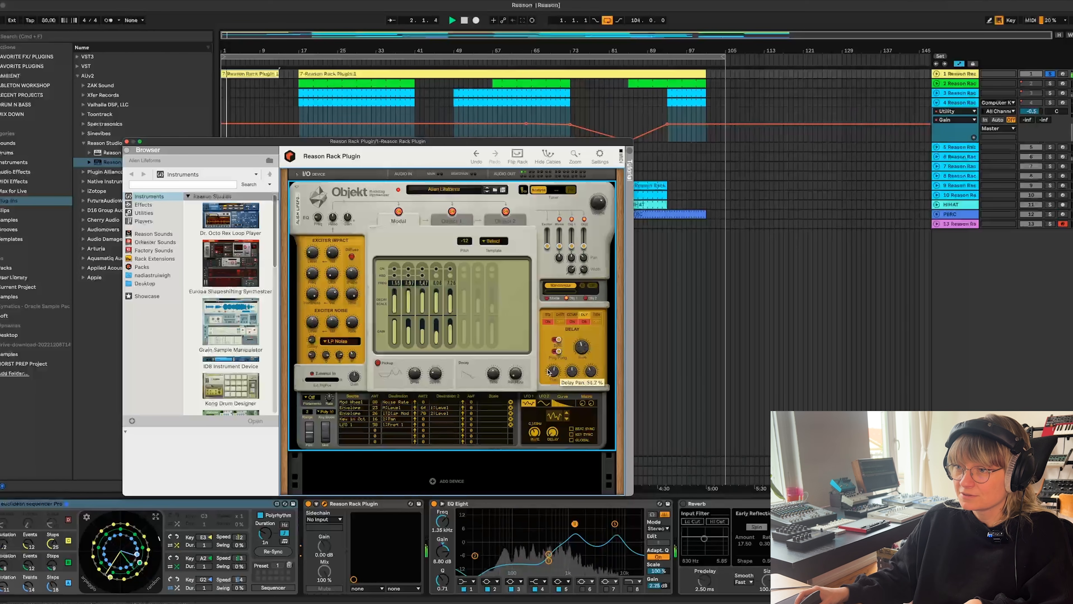
key("space")
mouse_move(574, 376)
left_click_drag(574, 391, 573, 372)
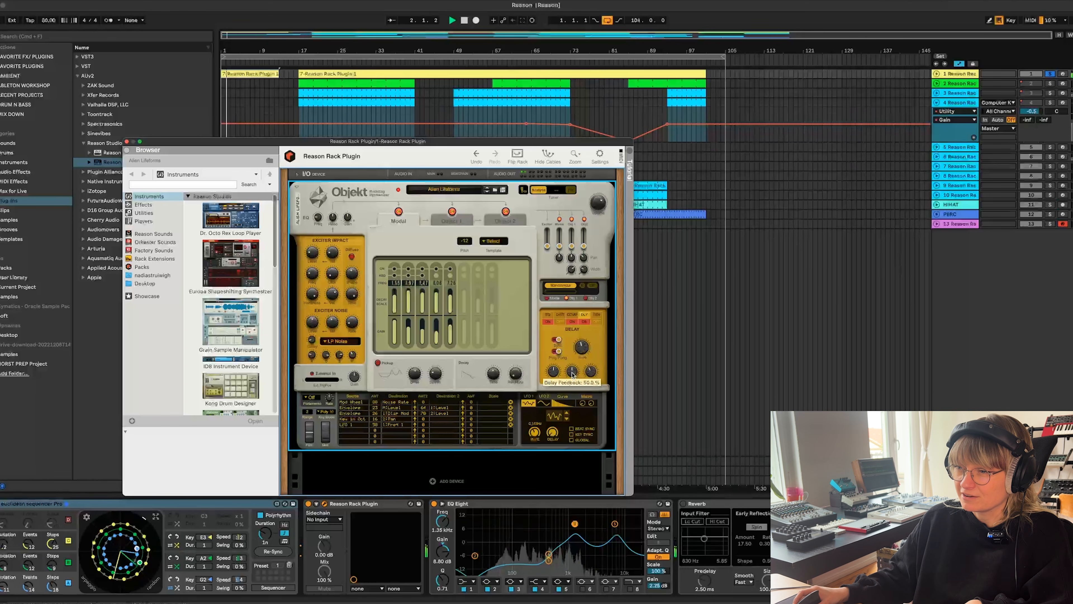
mouse_move(591, 372)
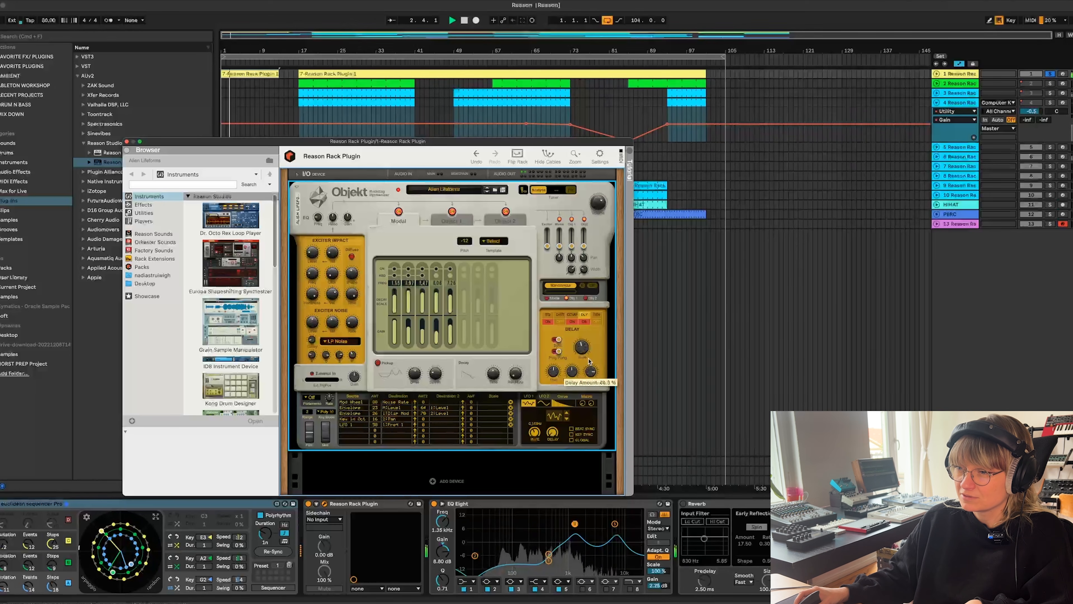
key("space")
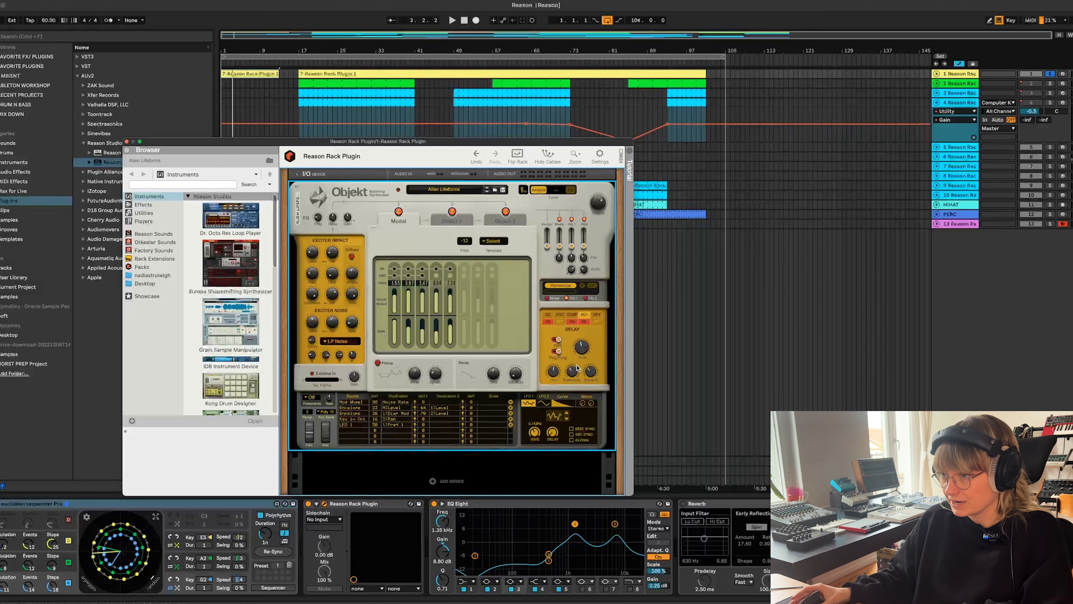
Switch to Objekt's Reverb settings and adjust the reverb while auditioning the first track
left_click(596, 315)
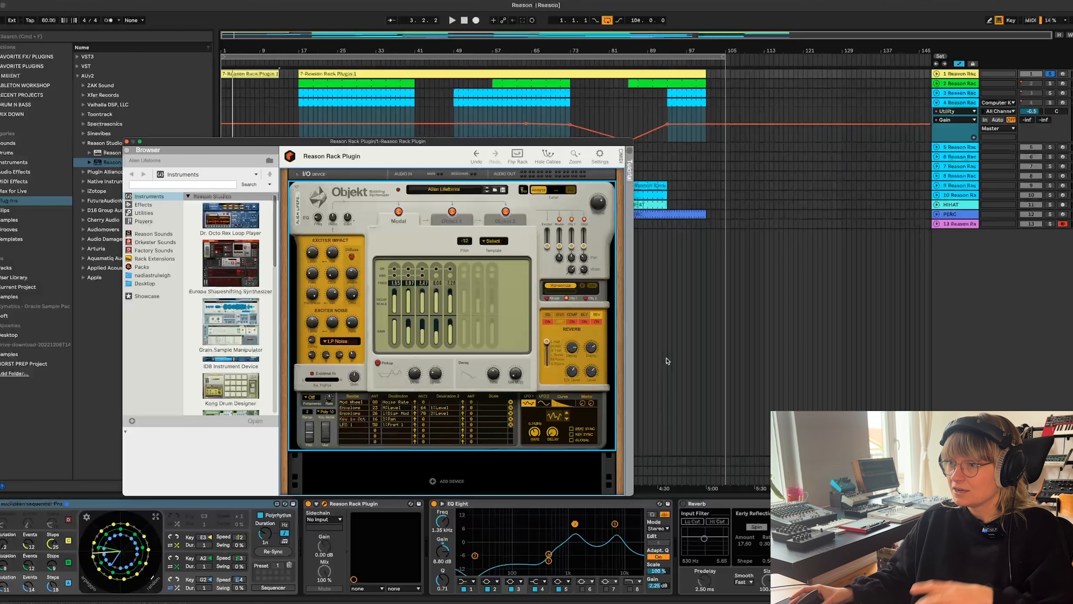
key("space")
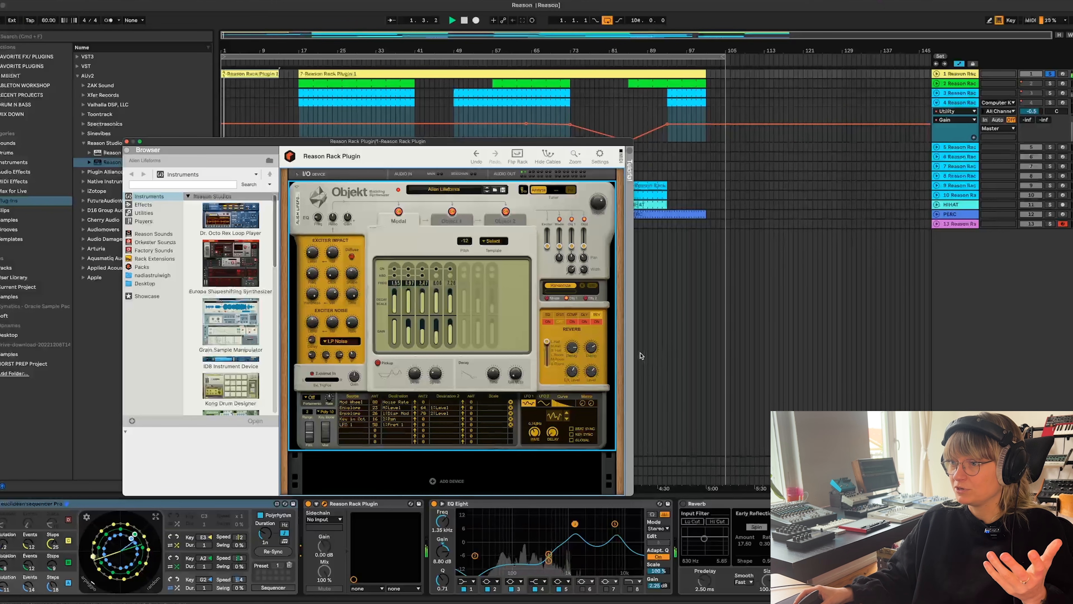
mouse_move(575, 349)
left_mouse_down()
mouse_move(572, 368)
mouse_move(562, 348)
left_mouse_up()
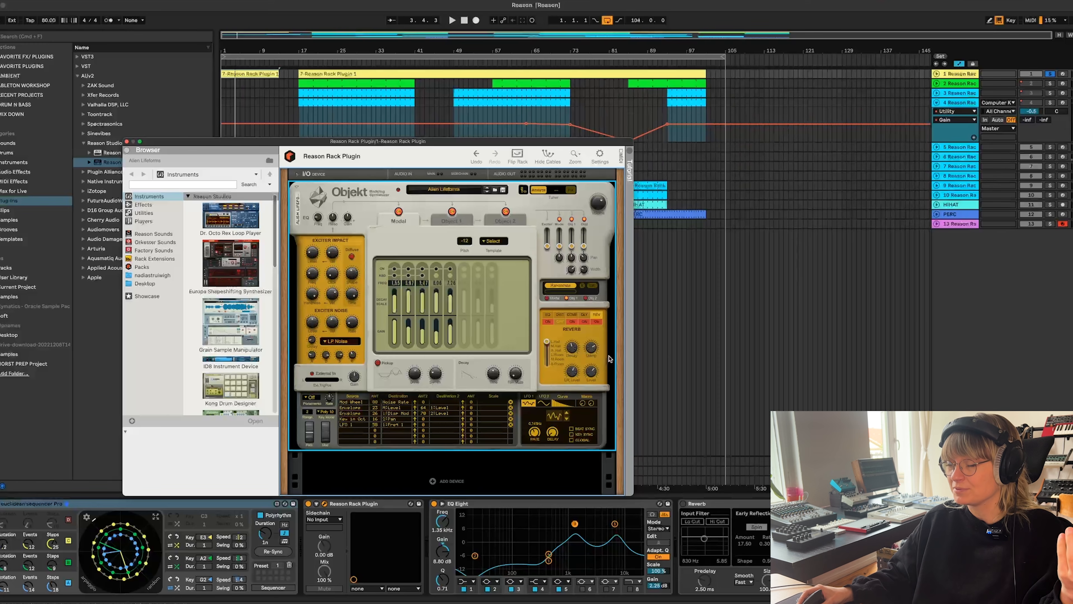
key("space")
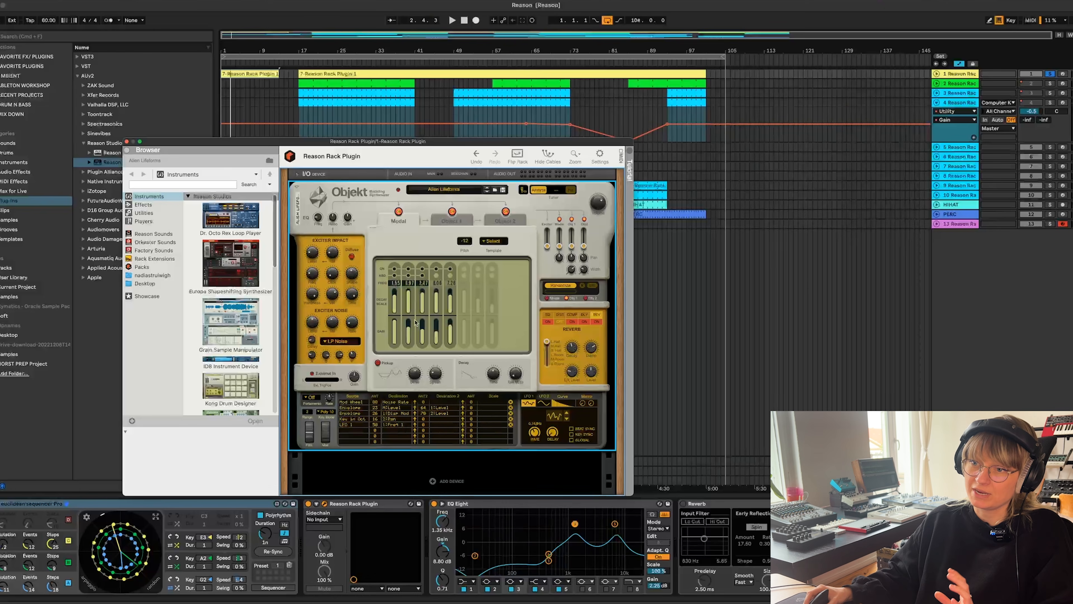
Examine the Modal template list, the Object 1 and Object 2 pages and the object mixer levels
left_click(482, 242)
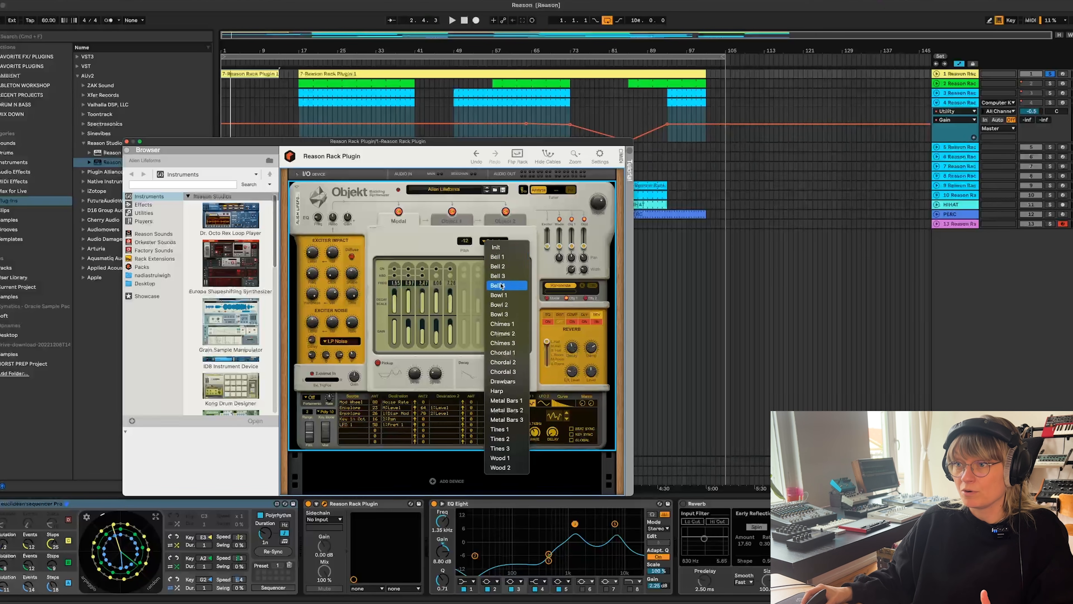
left_click(430, 240)
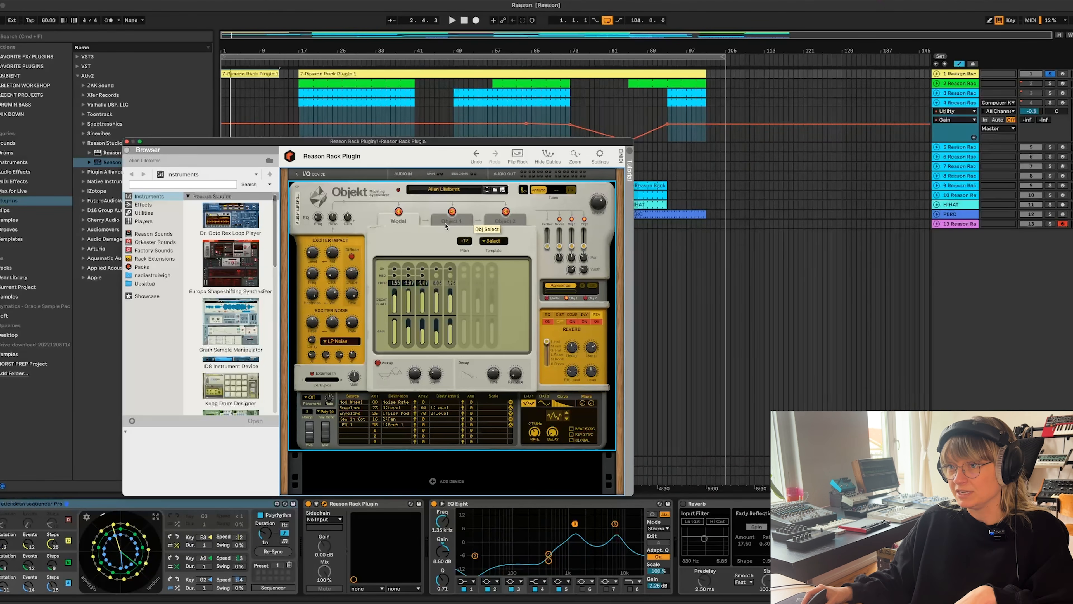
left_click(453, 220)
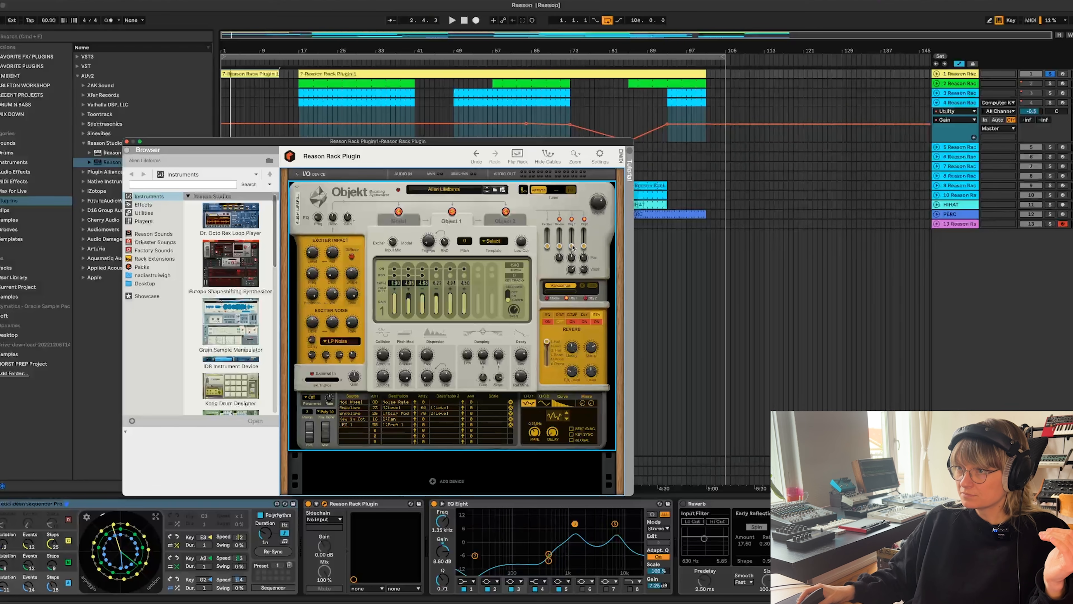
left_click(506, 222)
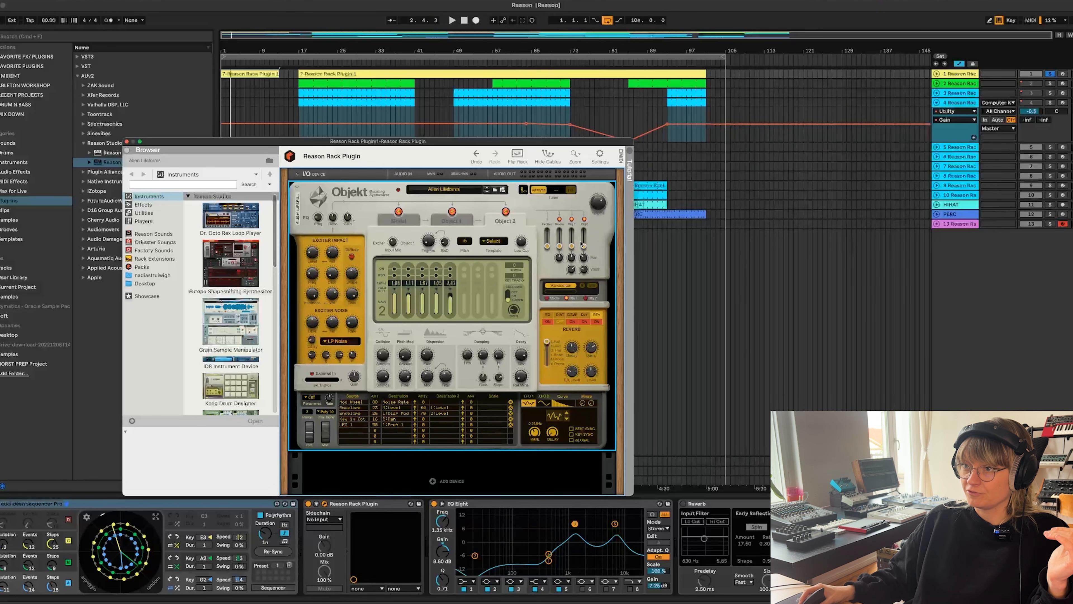
mouse_move(572, 246)
left_mouse_down()
mouse_move(575, 235)
mouse_move(576, 250)
left_mouse_up()
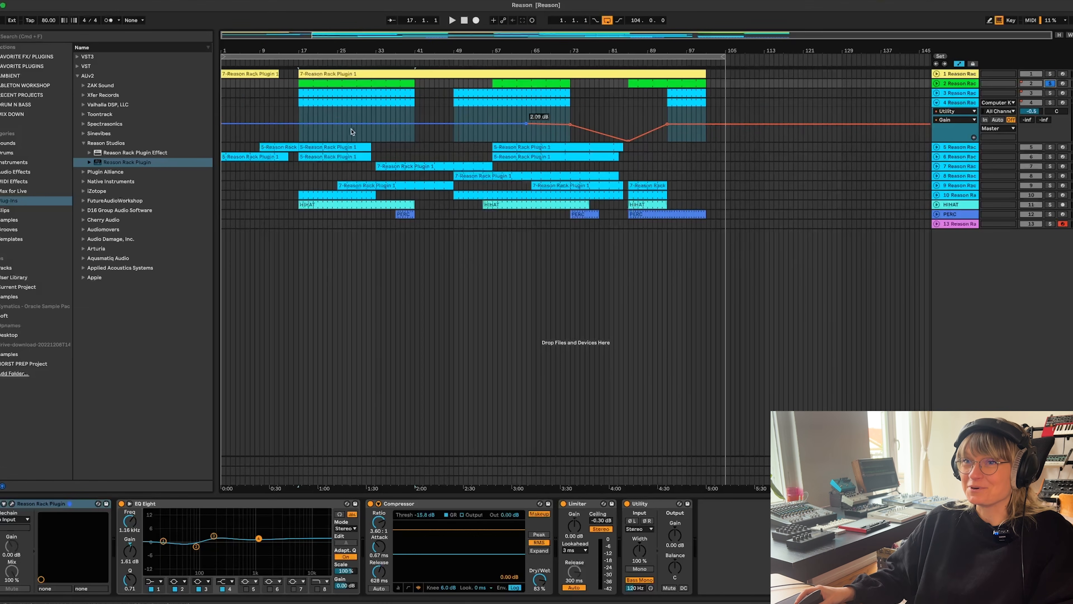
Play the soloed second track from bar 17 and open its Reason Rack Plugin window over the arrangement
left_click(356, 82)
left_click(945, 83)
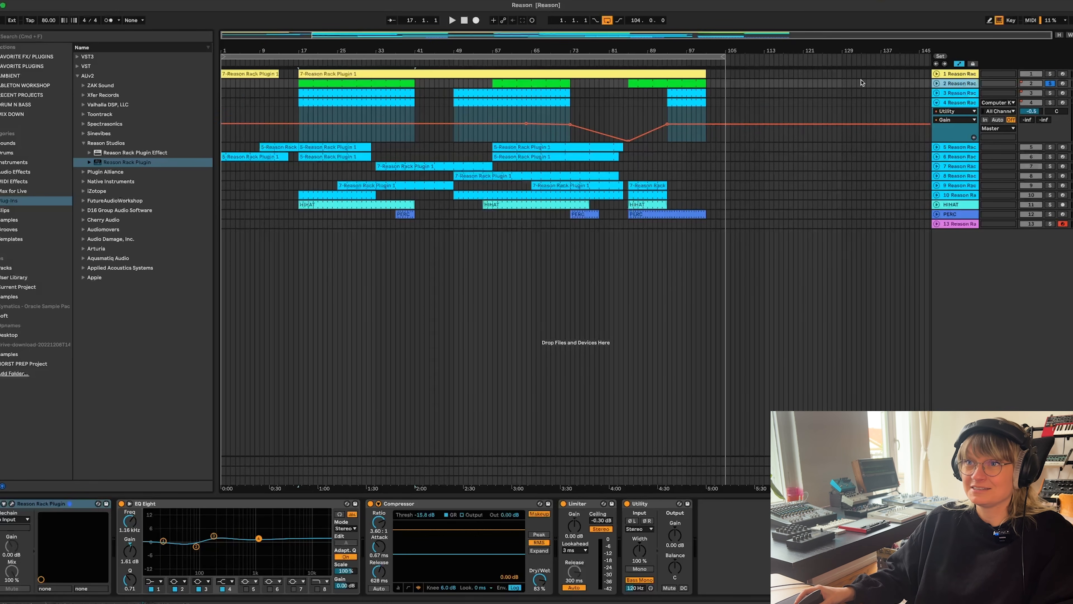
key("space")
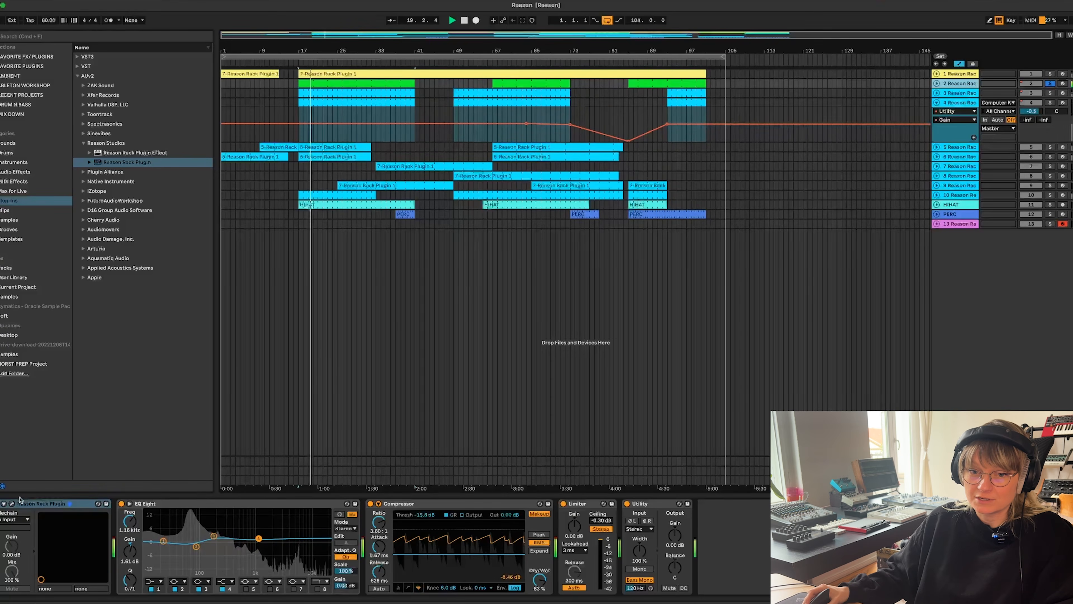
left_click(12, 504)
left_click_drag(590, 85, 332, 82)
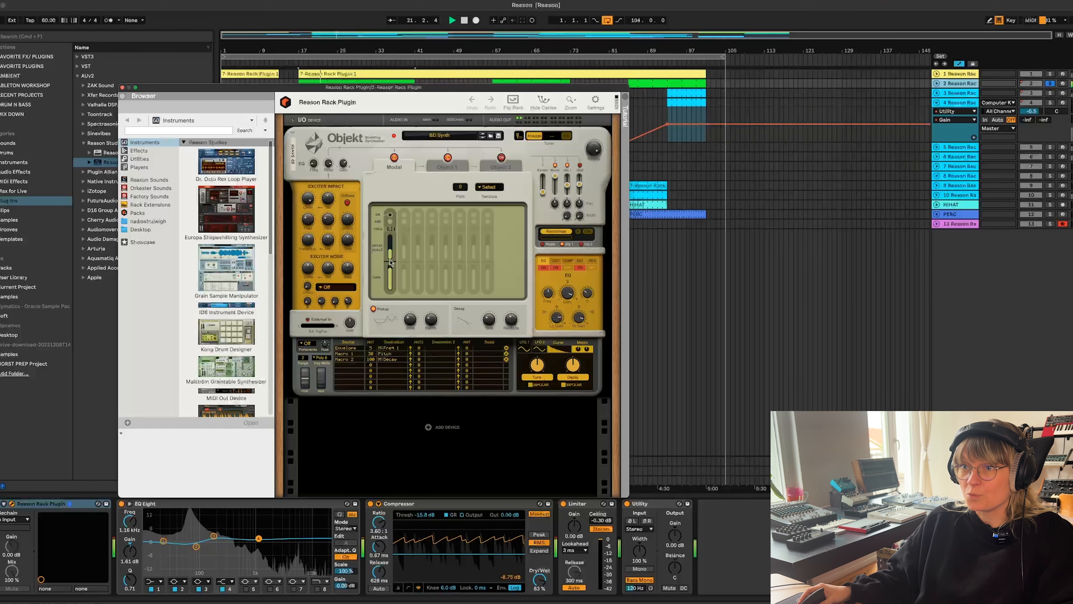
Enable the second, third and fourth partials on the Modal page and adjust their sliders during playback
left_click(405, 224)
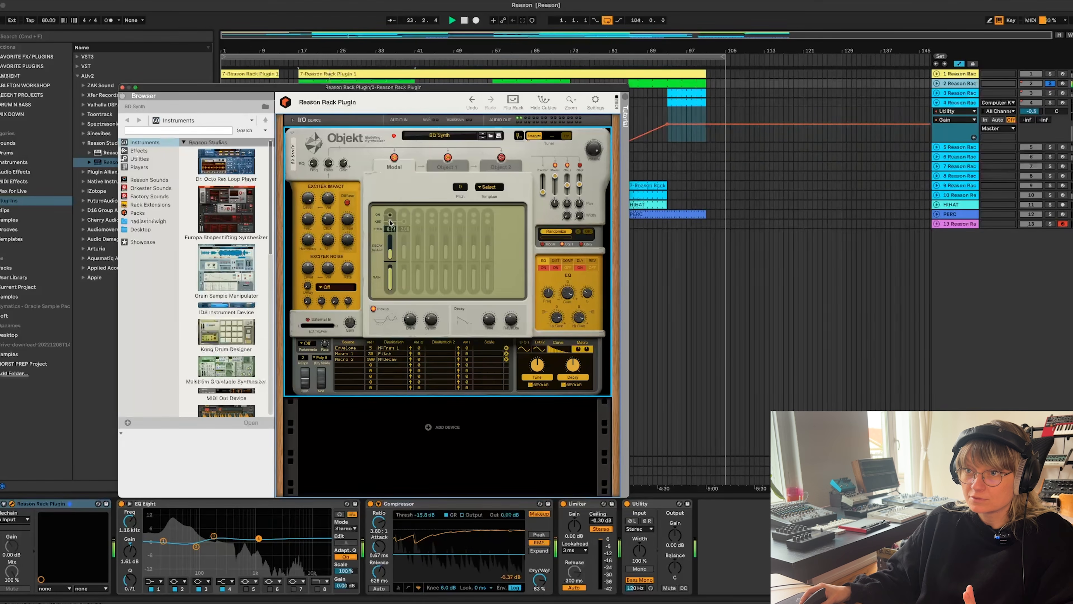
left_click(404, 214)
left_click(417, 215)
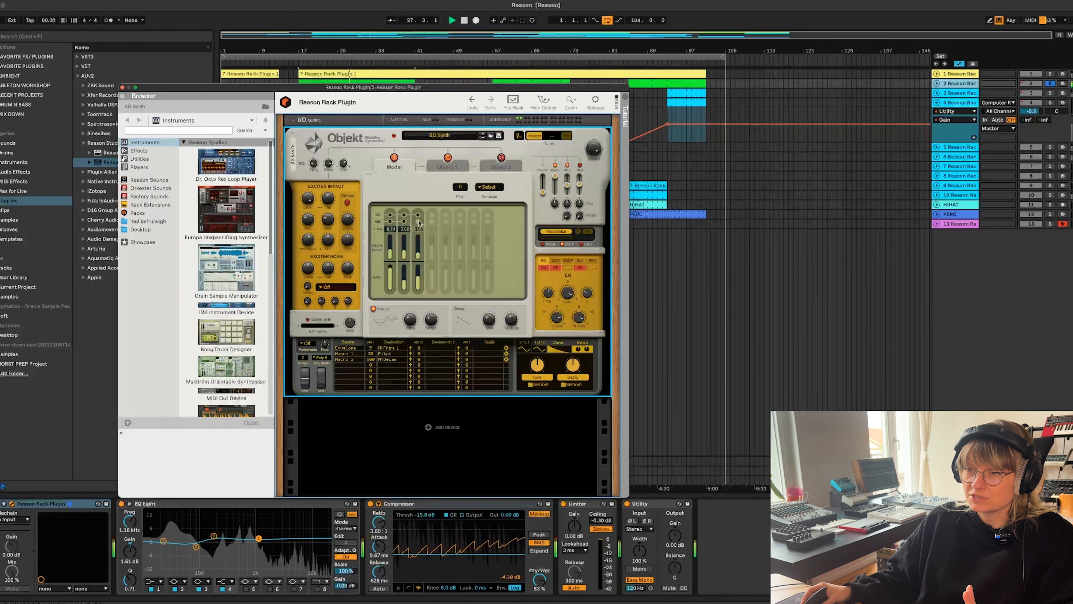
left_click_drag(404, 256, 418, 247)
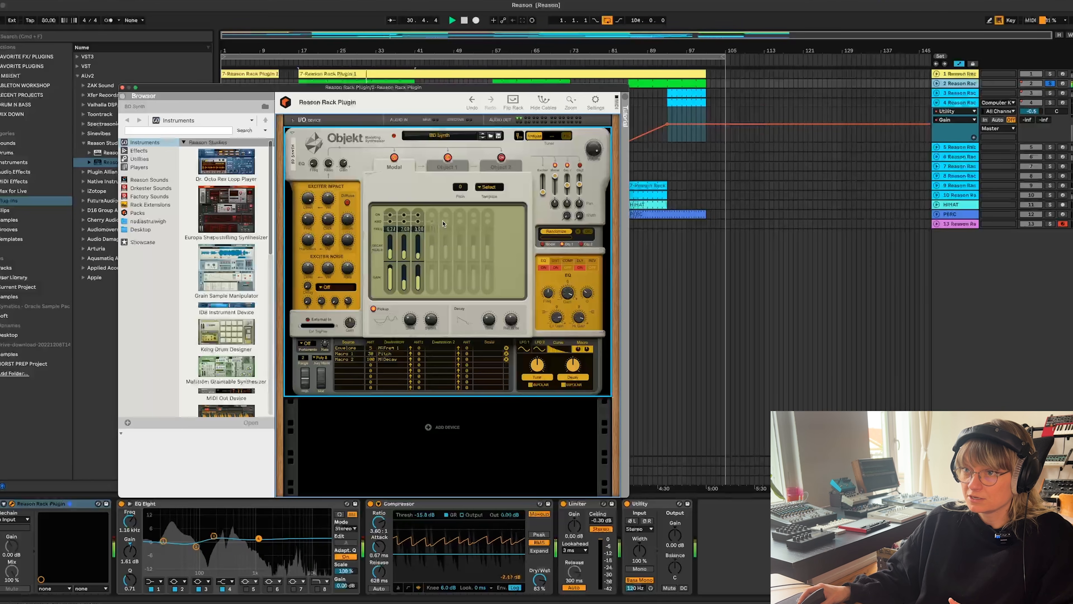
left_click(433, 215)
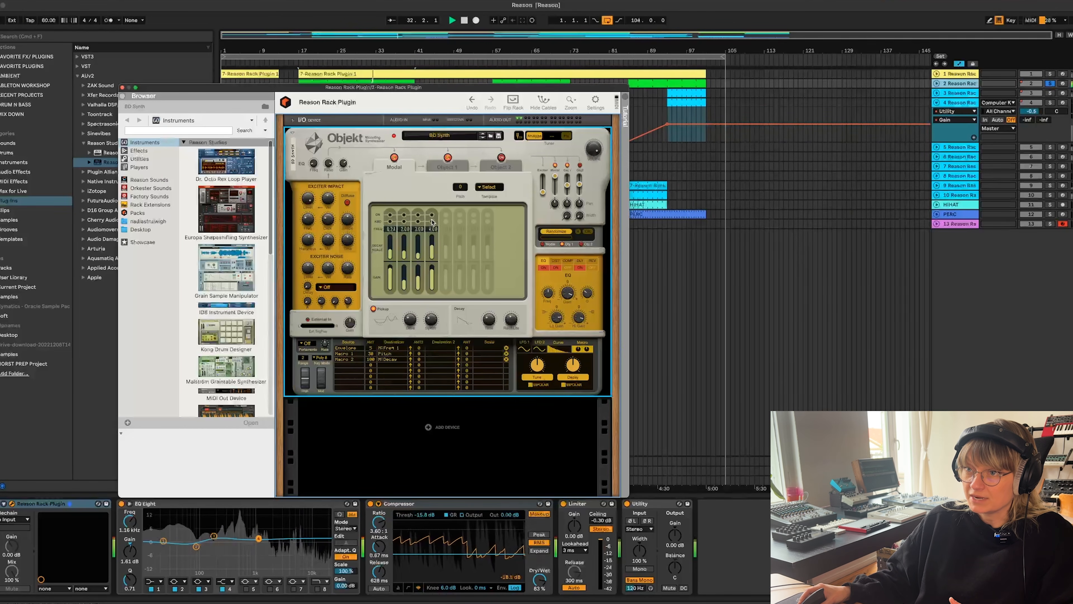
Turn off the second, third and fourth Modal partials, leaving only the first one on
left_click(419, 216)
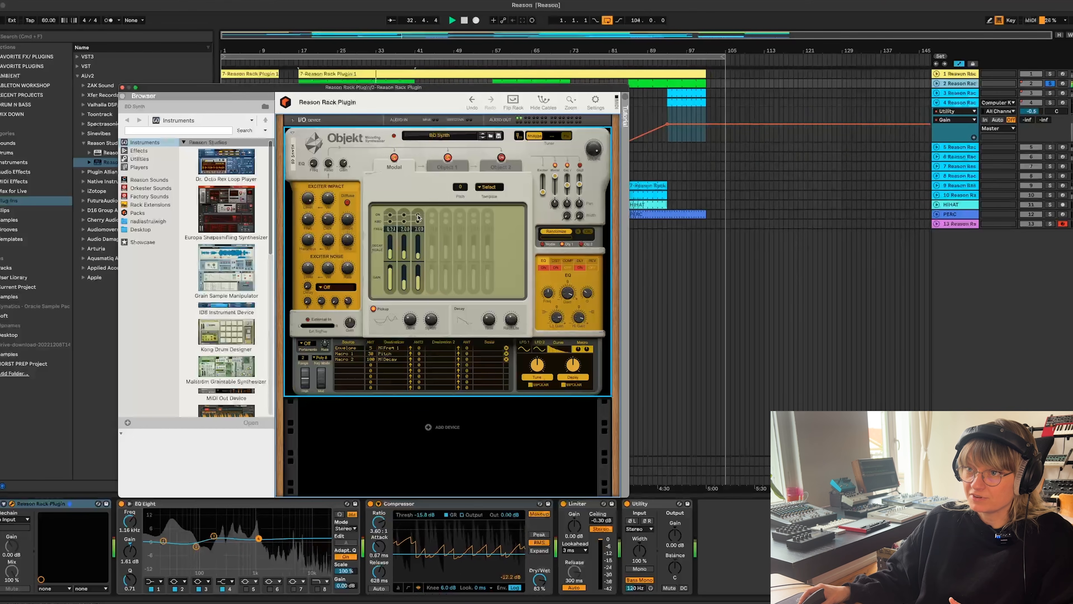
left_click(404, 216)
left_click(391, 217)
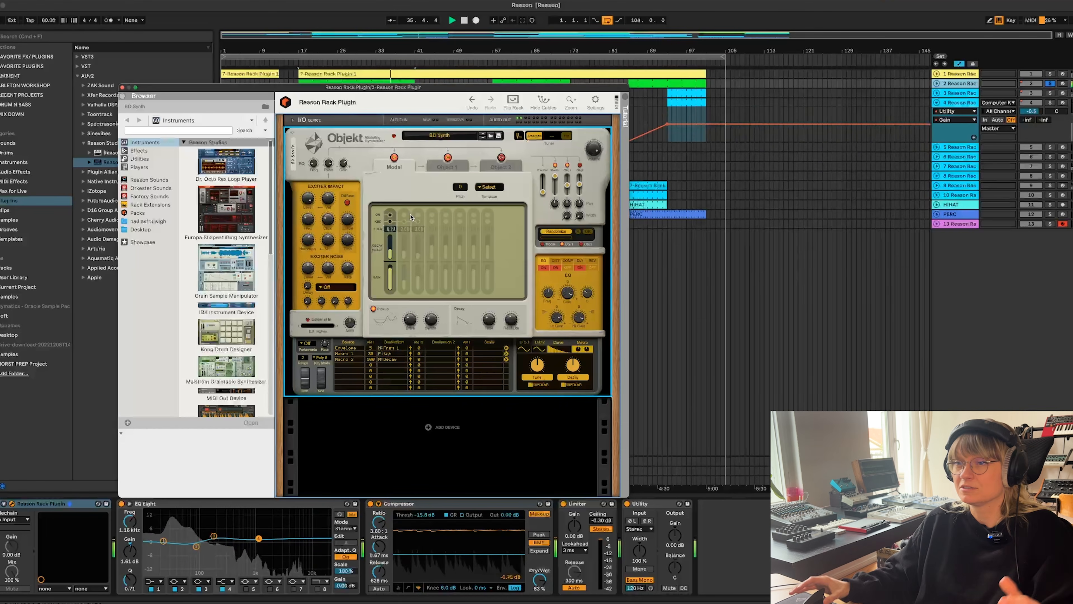
Adjust Object 1's mix level, show the Object 1 page and restart playback from bar 17
left_click_drag(571, 186, 572, 180)
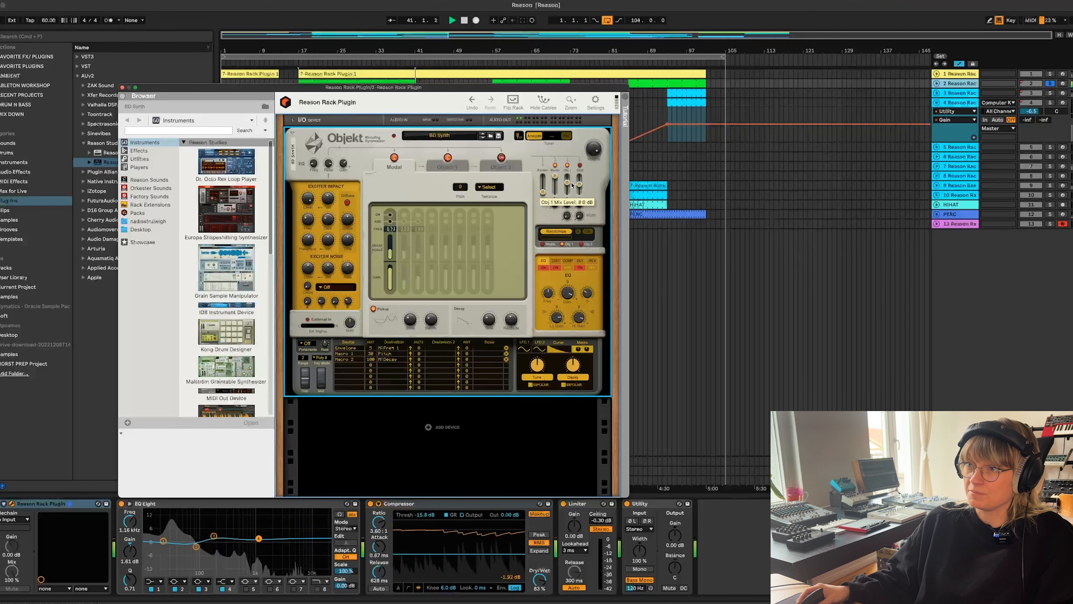
left_click(447, 166)
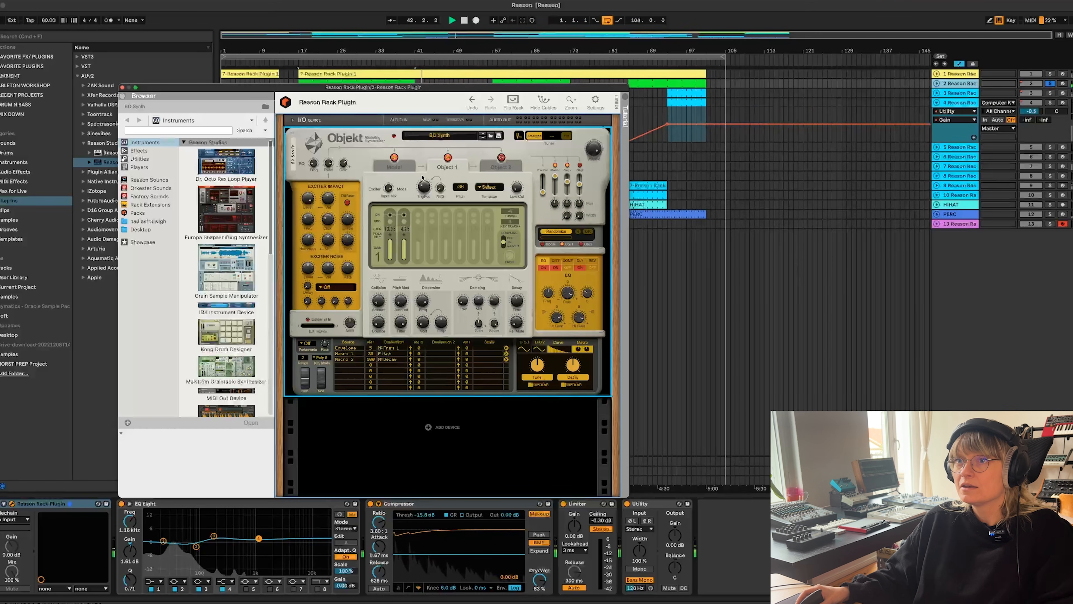
left_click(311, 82)
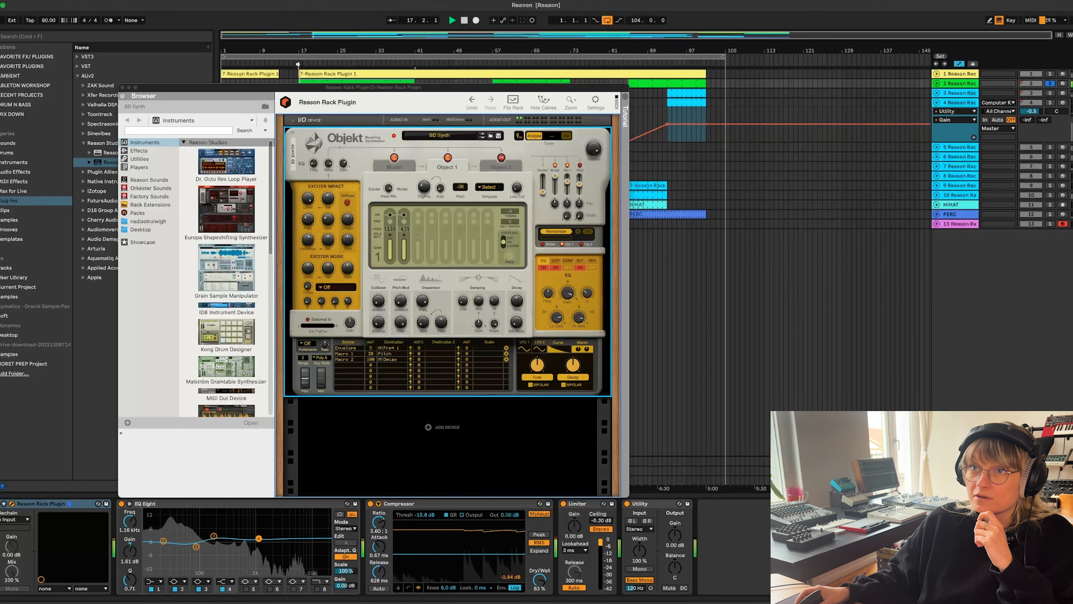
Move the plugin window below the clips and play a four-bar loop starting at bar 17
left_click_drag(310, 86, 307, 218)
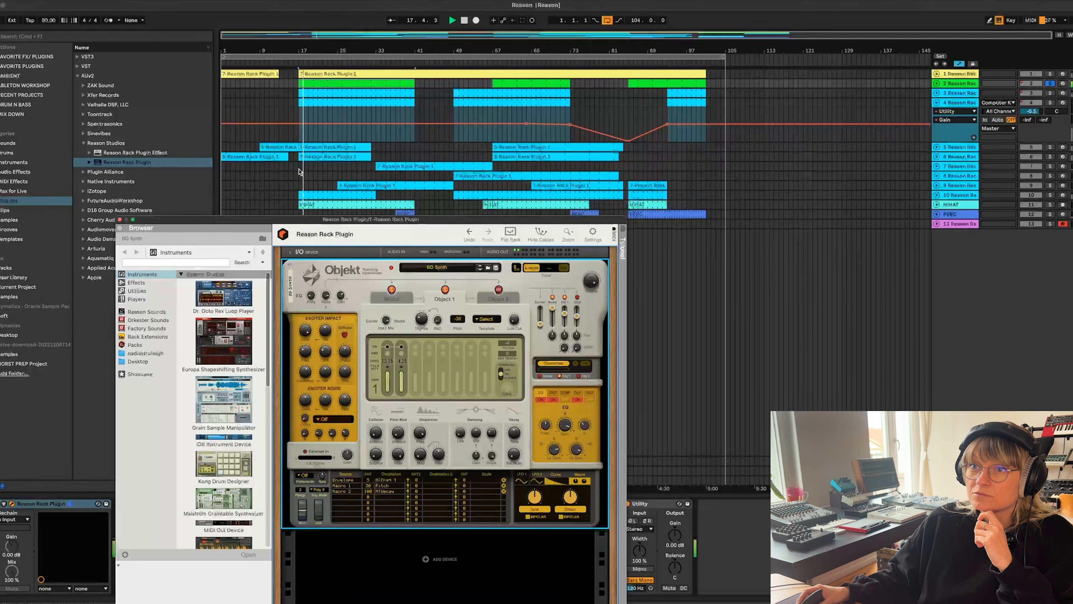
left_click_drag(309, 170, 316, 170)
key("super+l")
key("space")
key("space")
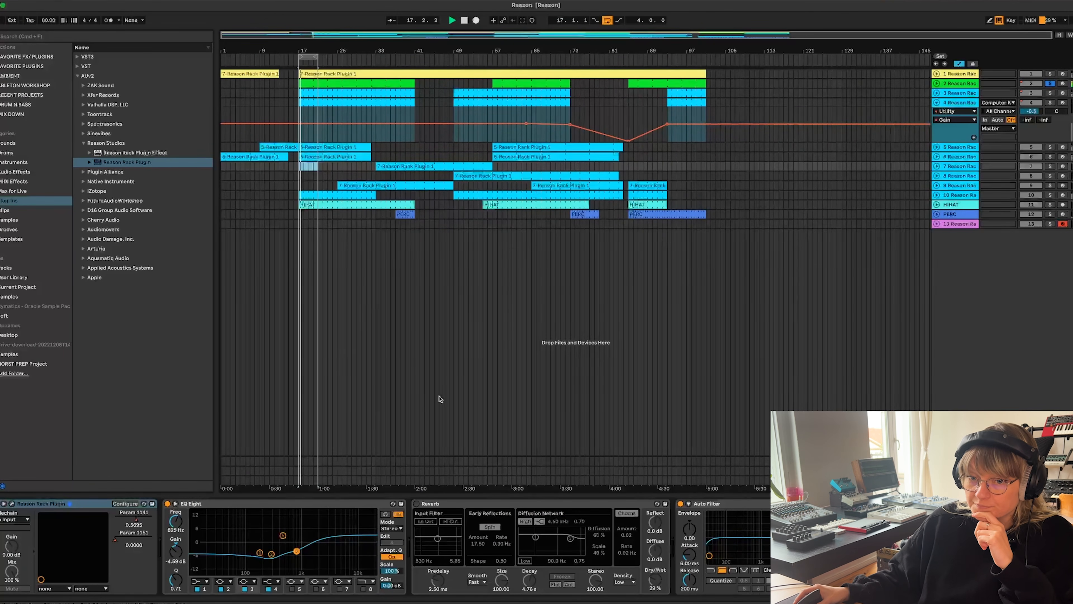
Return to the second track's Objekt and audition extra partials on Object 1, leaving only the first partial enabled
left_click(946, 87)
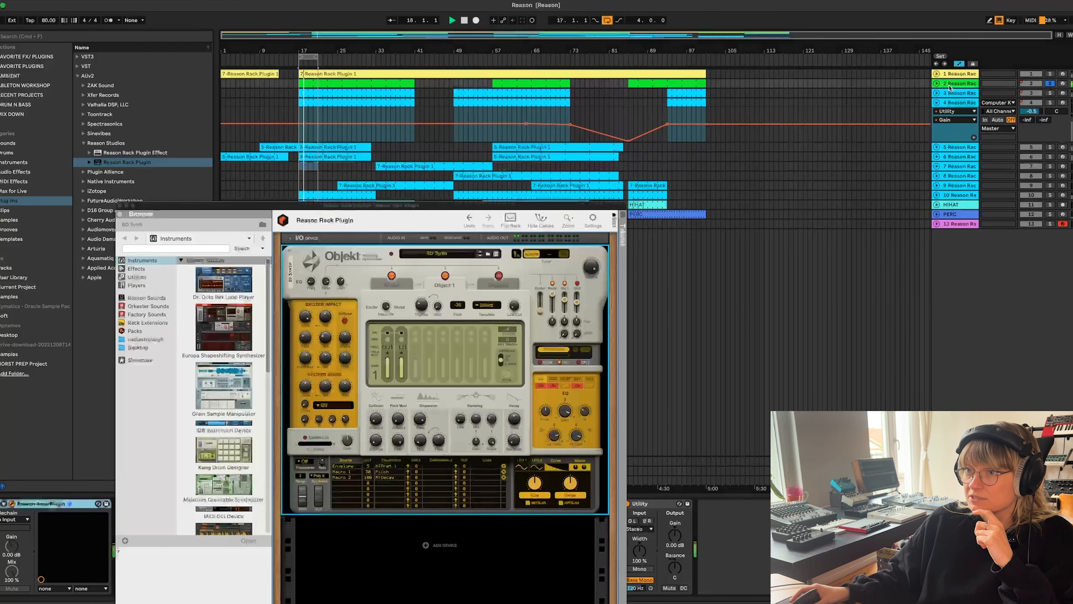
left_click_drag(408, 209, 445, 111)
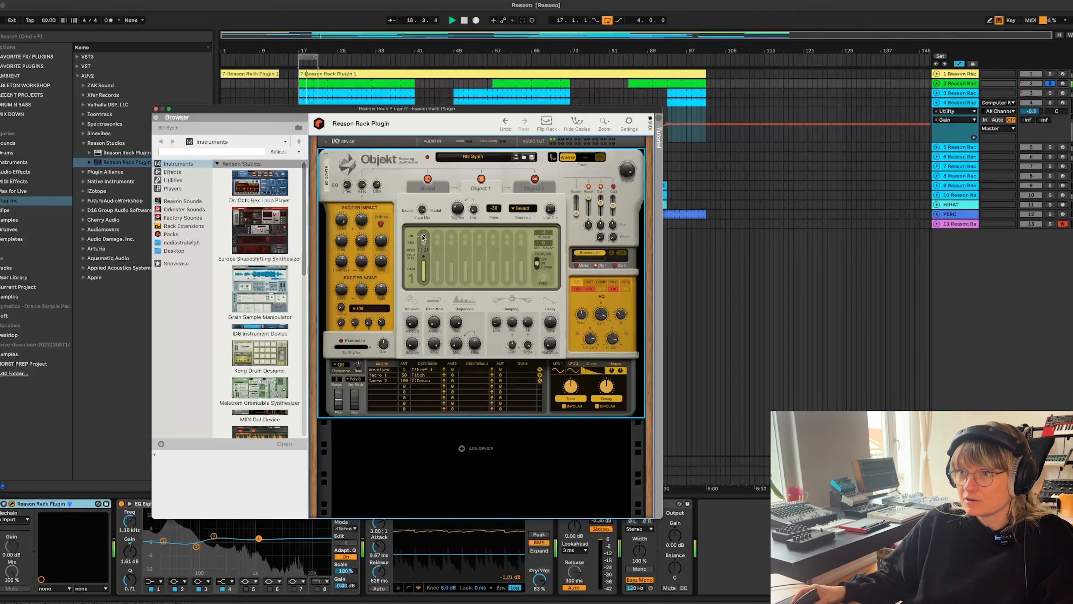
left_click(438, 236)
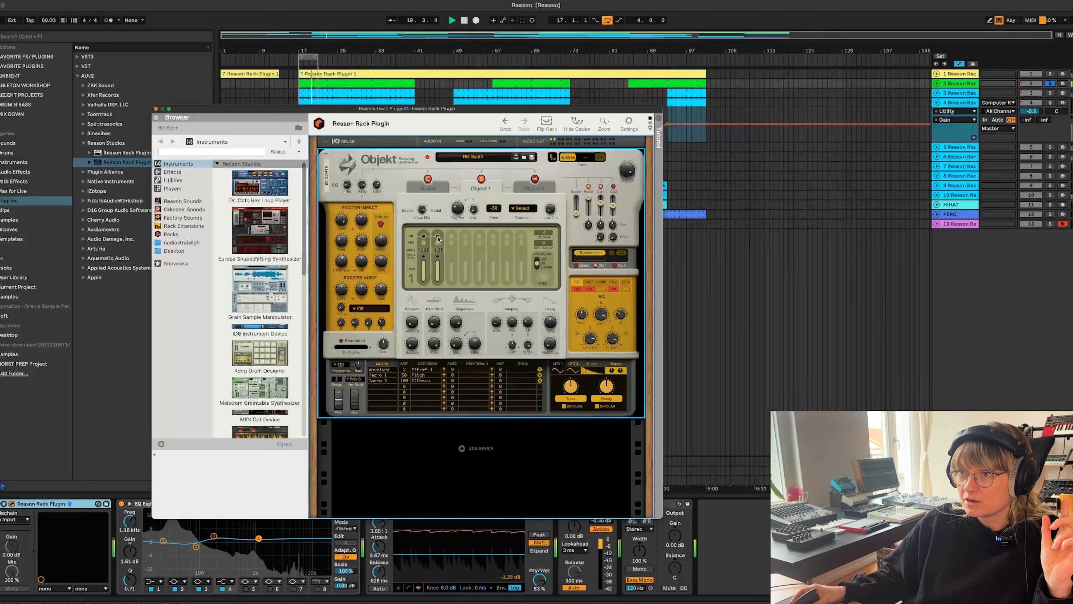
left_click(452, 237)
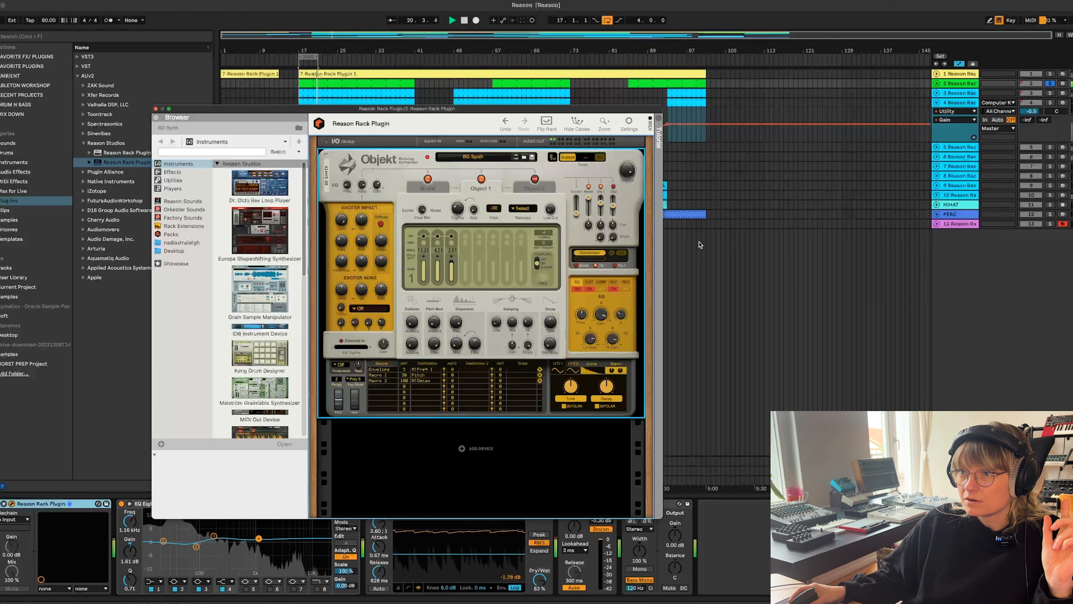
left_click(439, 238)
left_click(438, 236)
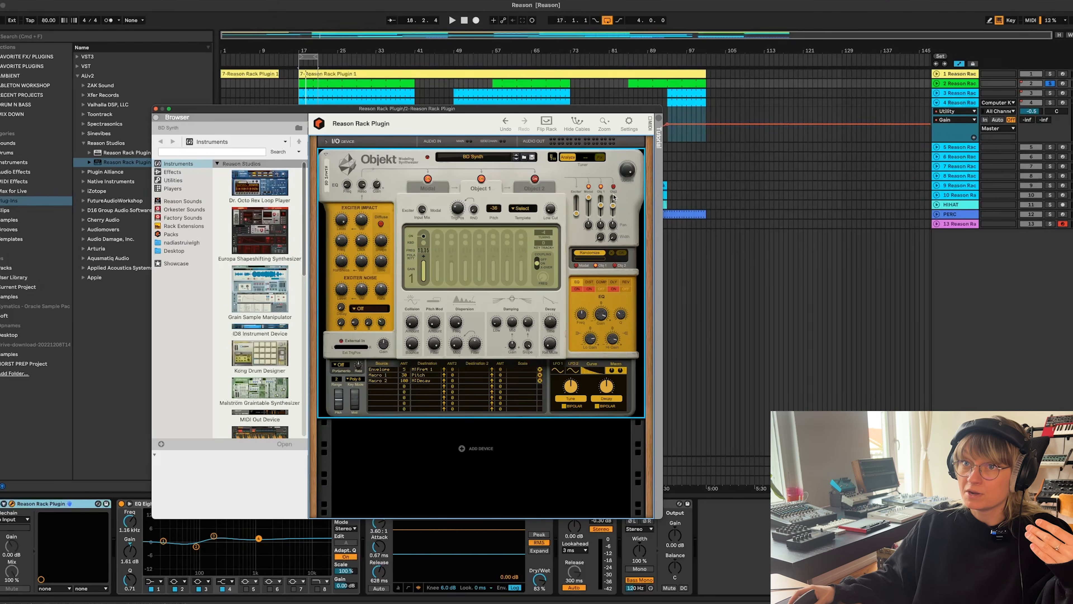
Move the plugin window off the device chain and add Objekt's Object 1 mix level to the plugin device's configured parameters
left_click_drag(309, 110, 360, 51)
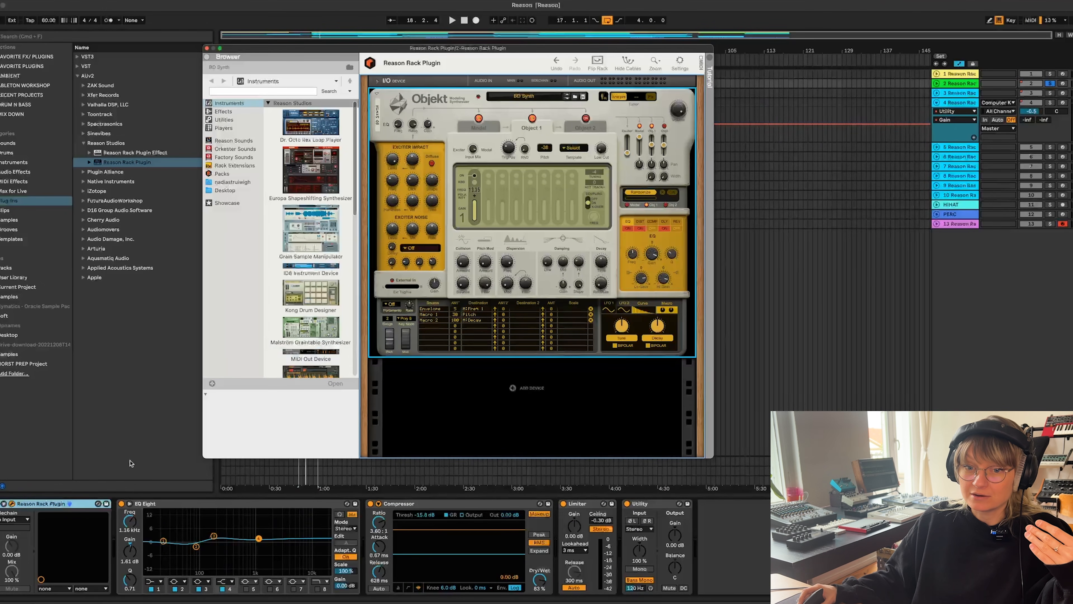
left_click(5, 504)
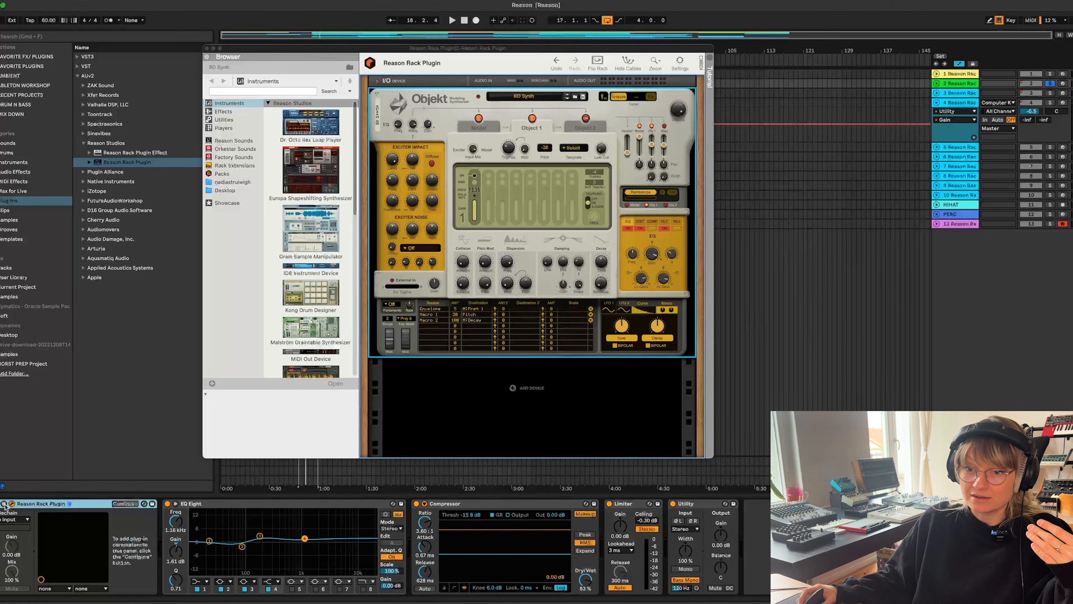
left_click(129, 504)
left_click(651, 144)
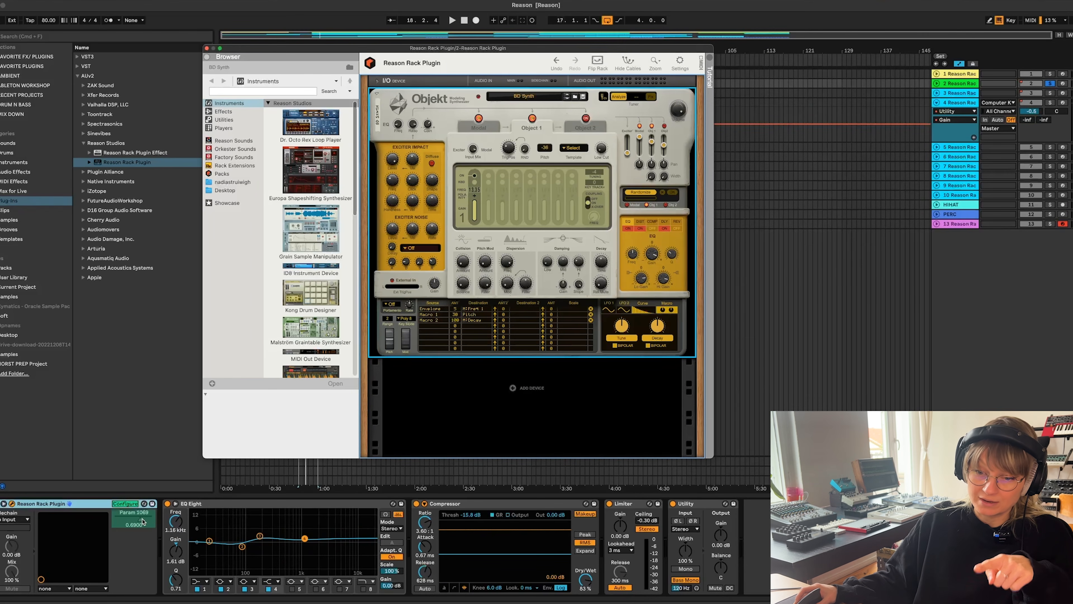
left_click(126, 504)
Set the newly exposed plugin parameter to 0.6438 in the device chain, and switch MIDI mapping mode on and off
left_click_drag(140, 520, 127, 520)
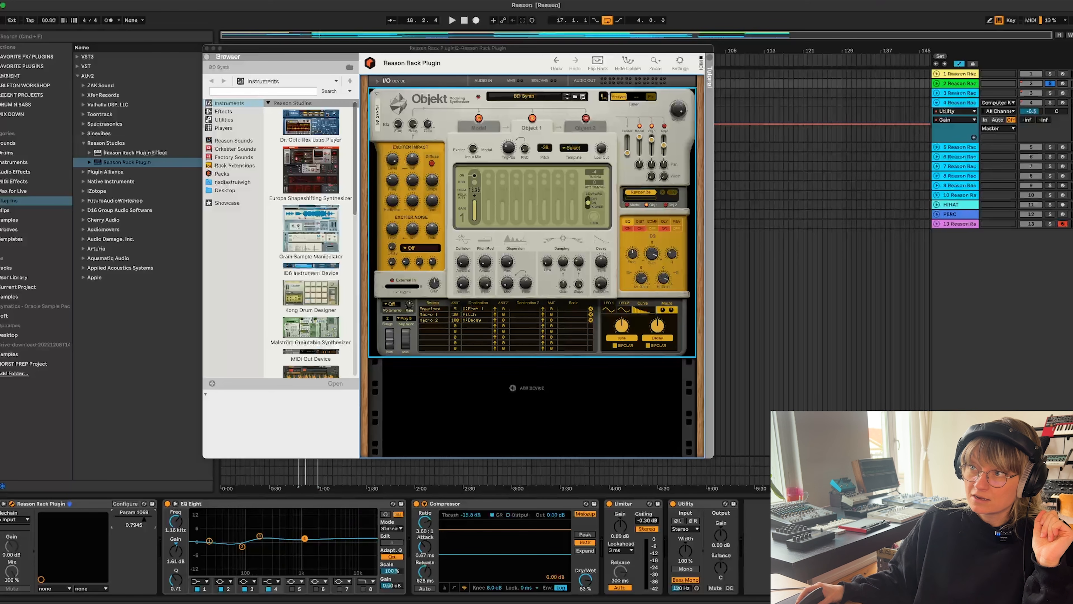
left_click_drag(143, 519, 135, 518)
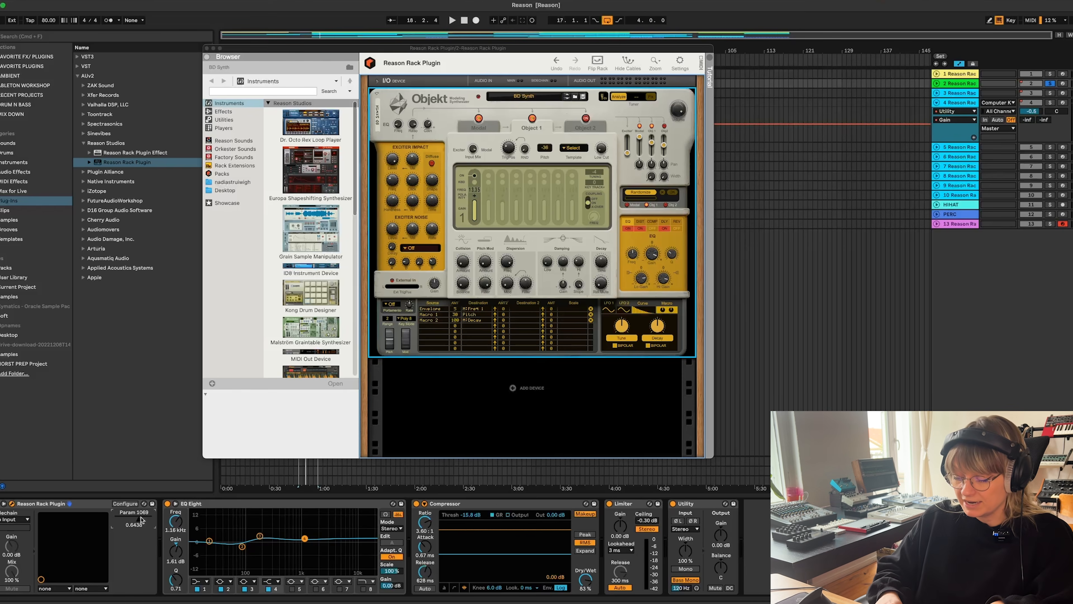
key("super+m")
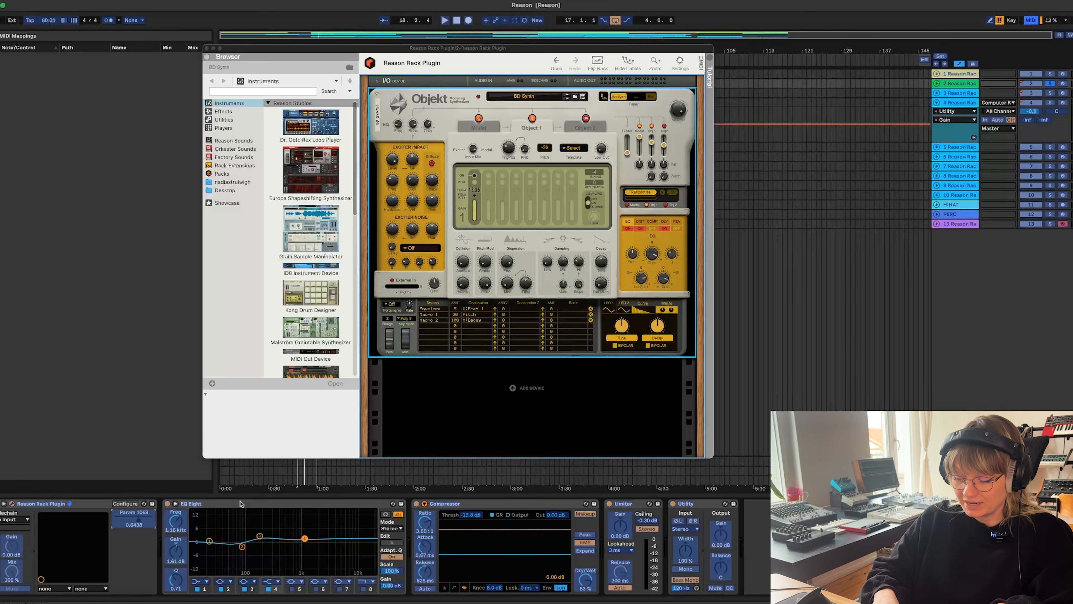
key("super+m")
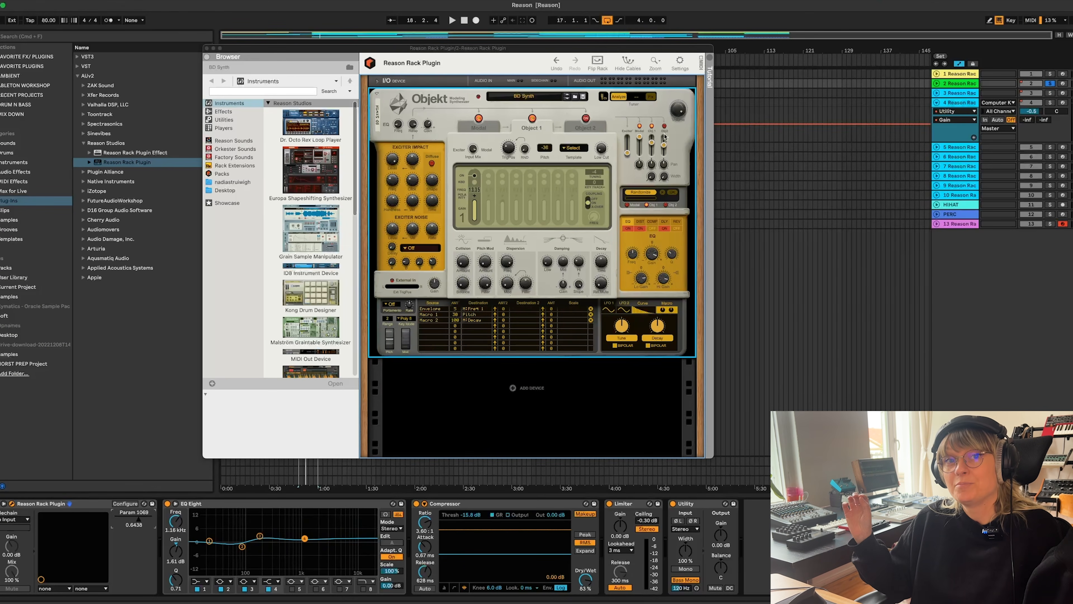
Play the loop while adjusting Object 1's mixer controls, show the Object 2 page, check its mix level and stop playback
key("space")
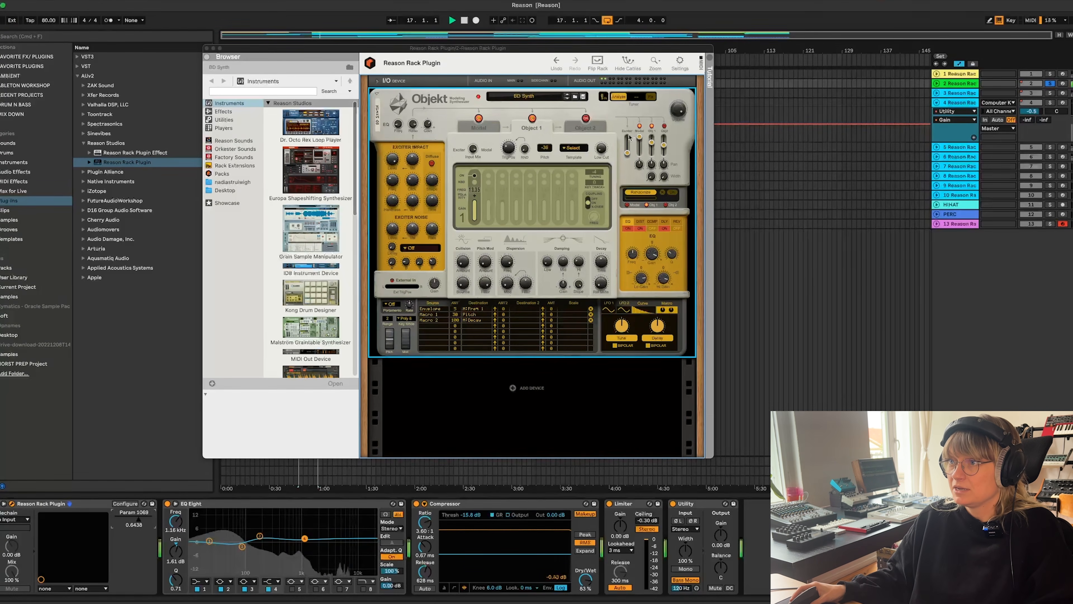
left_click_drag(652, 163, 649, 154)
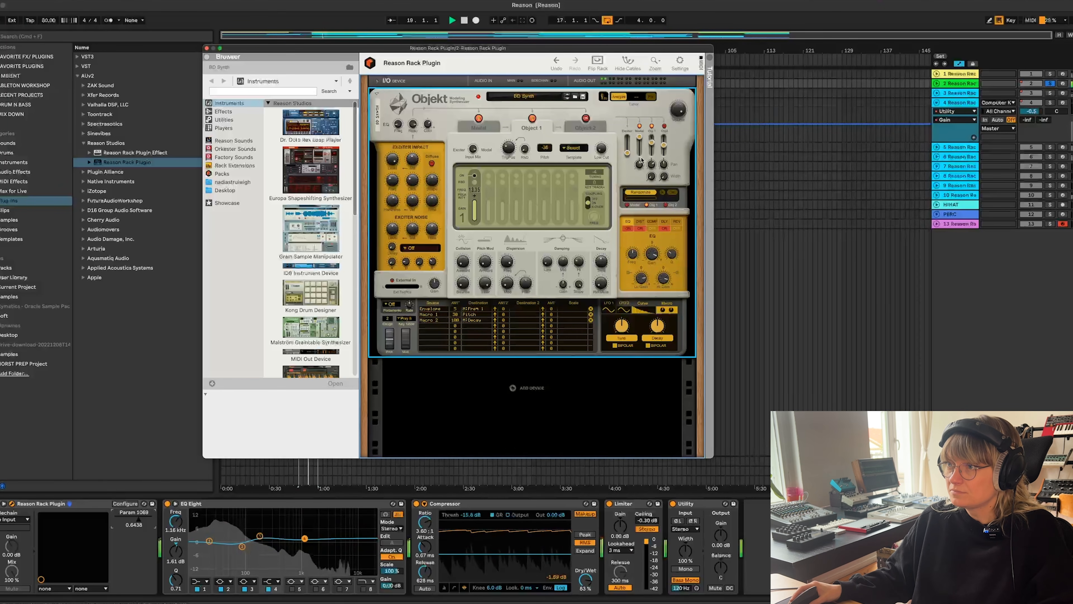
left_click(585, 126)
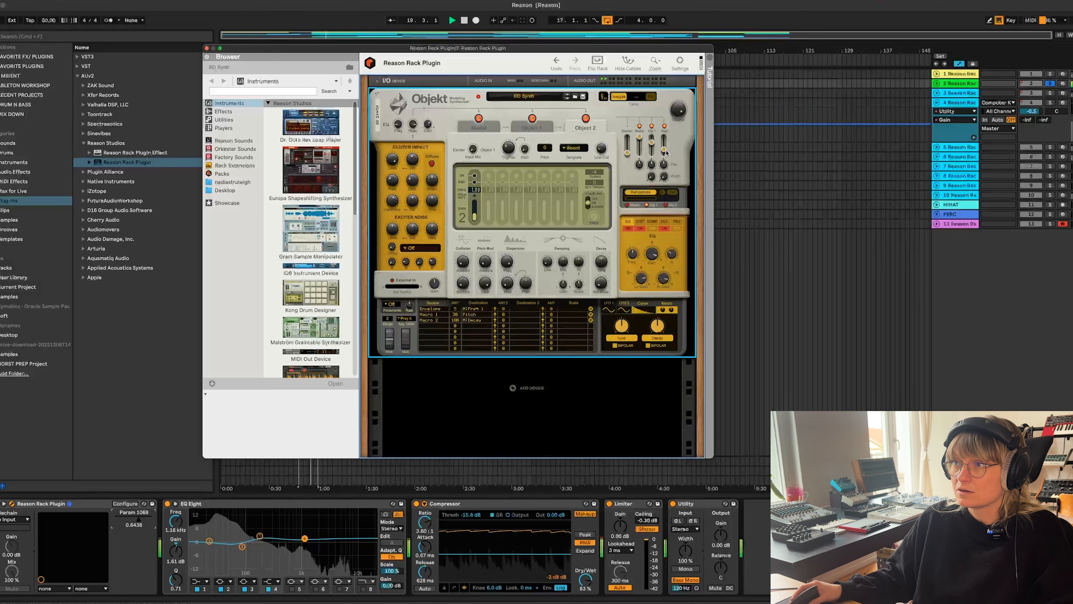
mouse_move(666, 153)
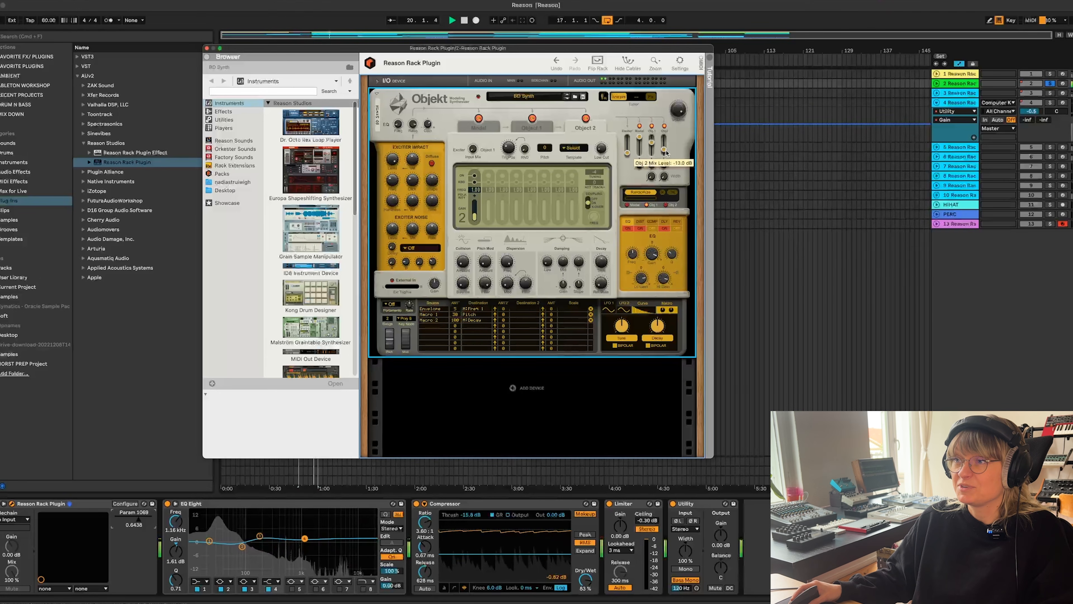
key("space")
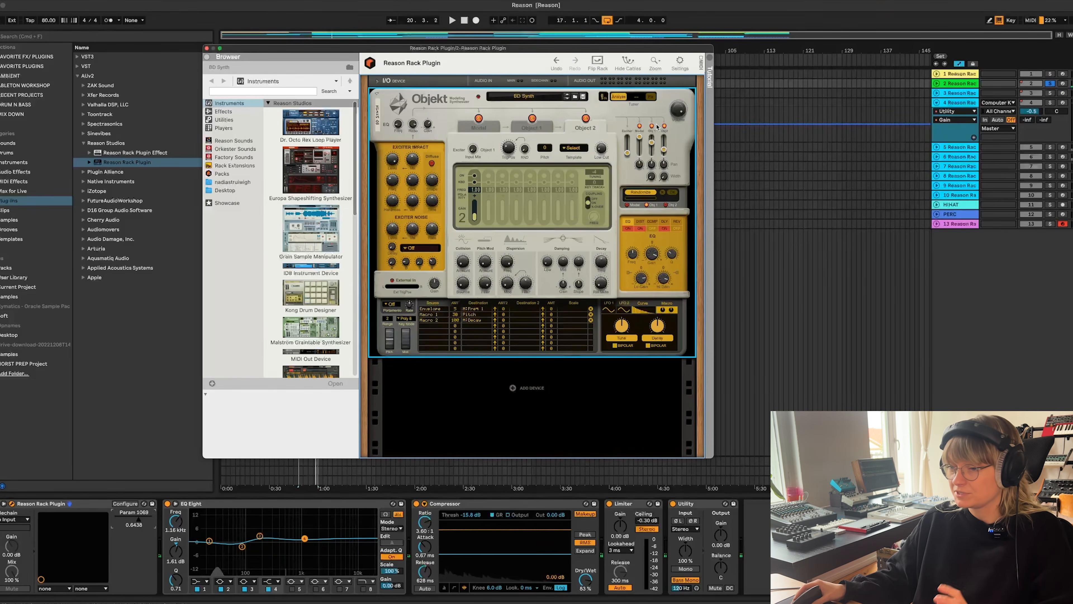
Move the plugin window down below the timeline, restart loop playback and show Objekt's Modal page
left_click(523, 510)
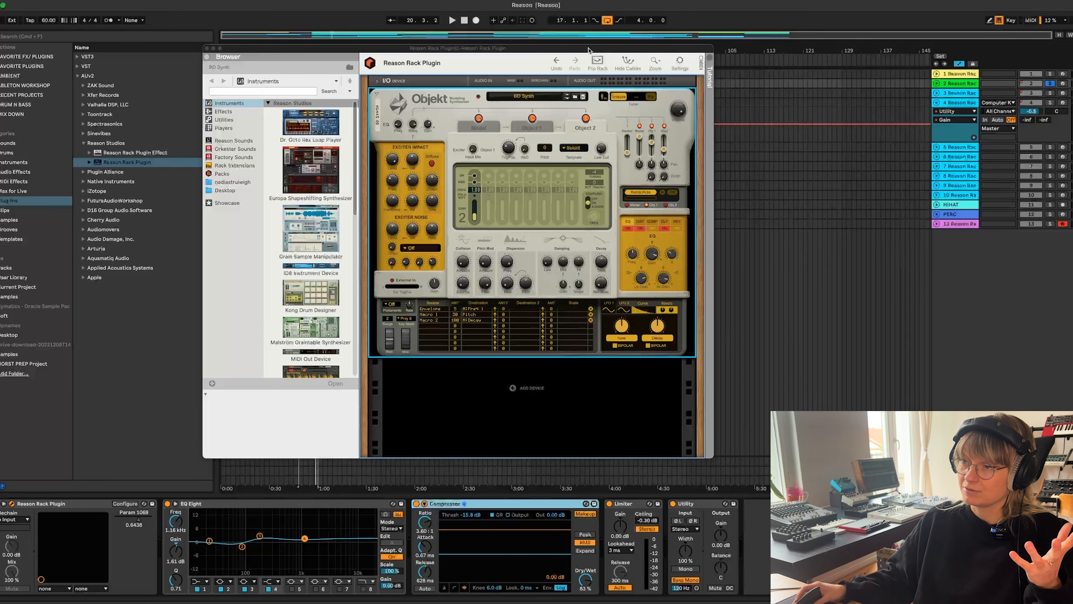
left_click_drag(589, 49, 530, 61)
key("space")
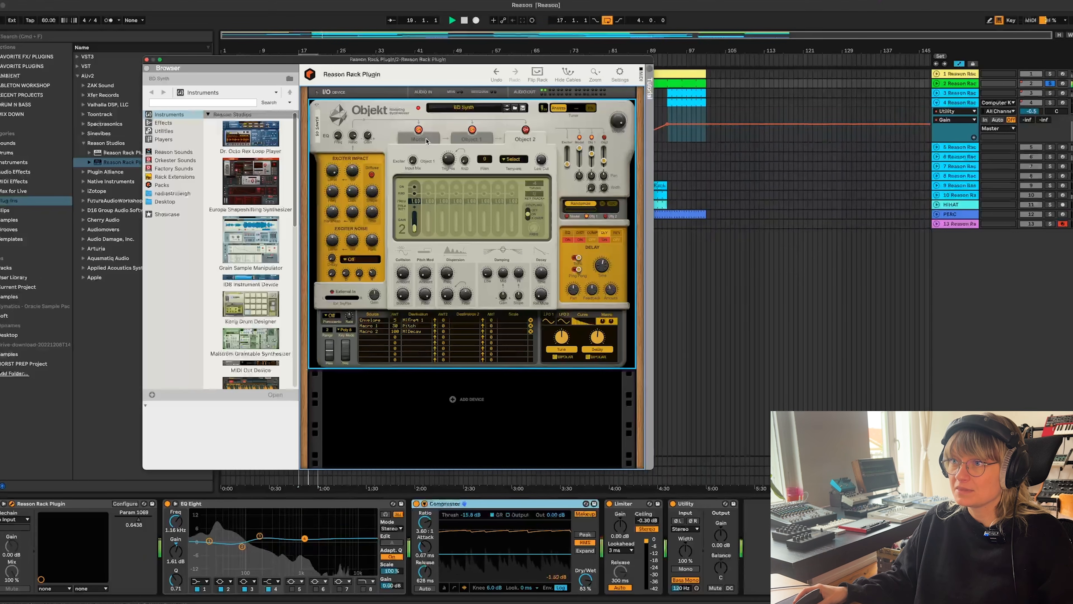
left_click(426, 141)
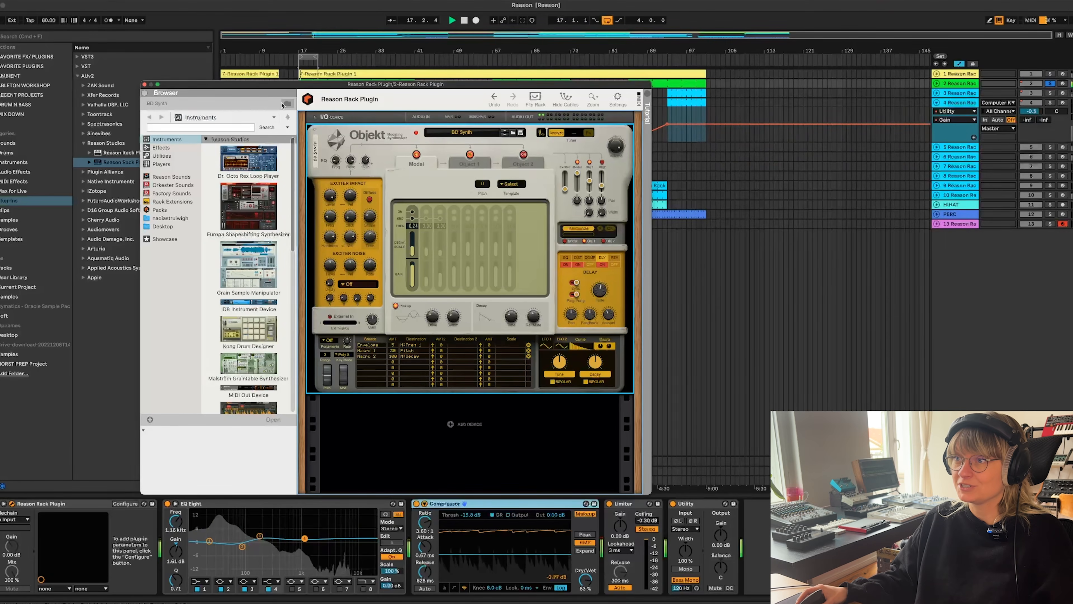
Close the second track's plugin window, solo the third track and open its Reason Rack Plugin
left_click(145, 85)
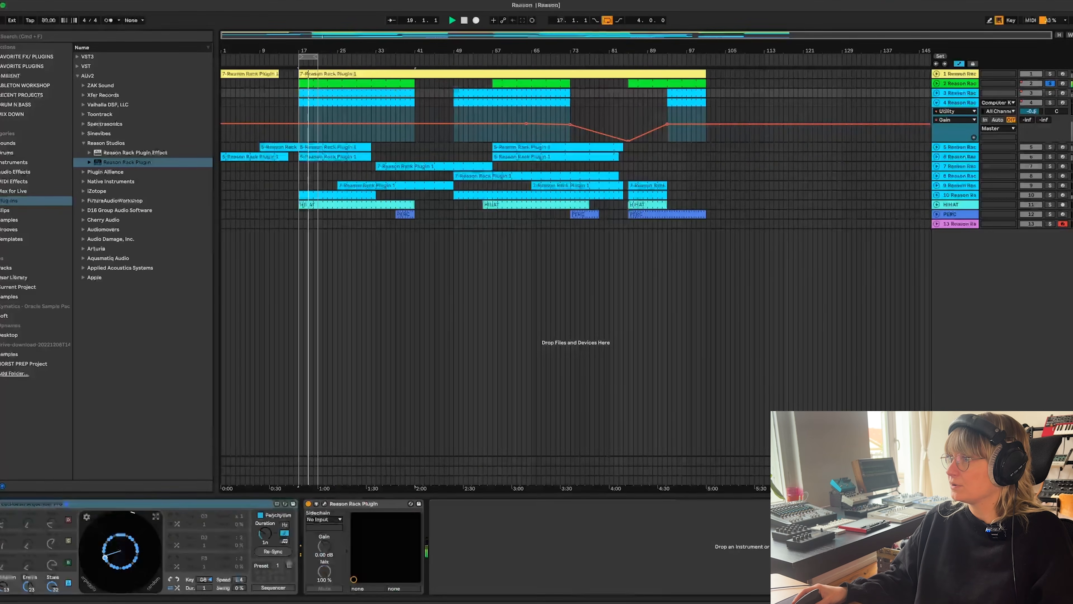
left_click(1050, 93)
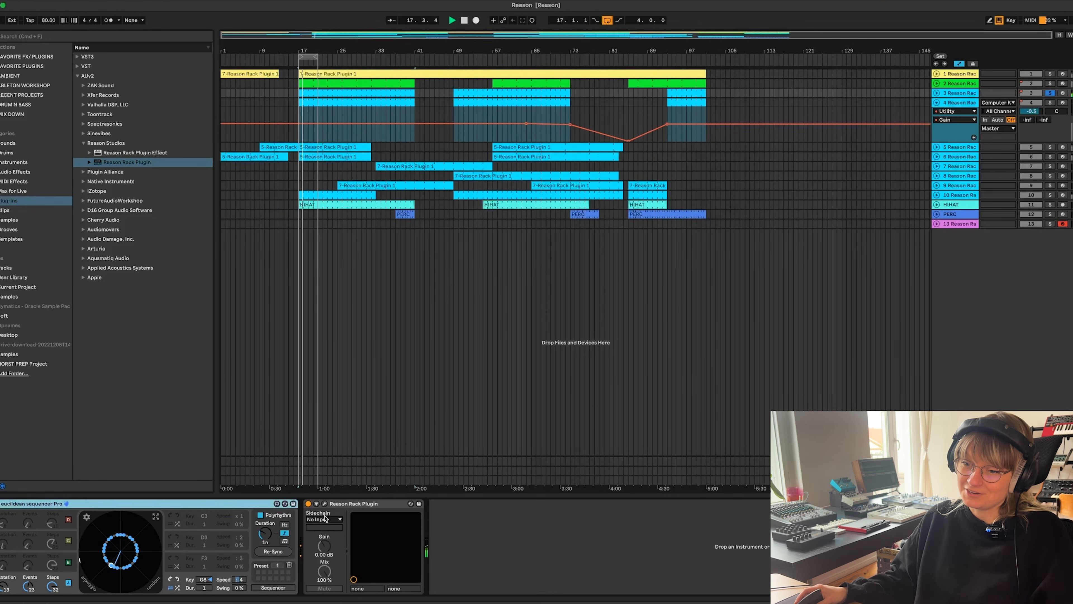
left_click(324, 503)
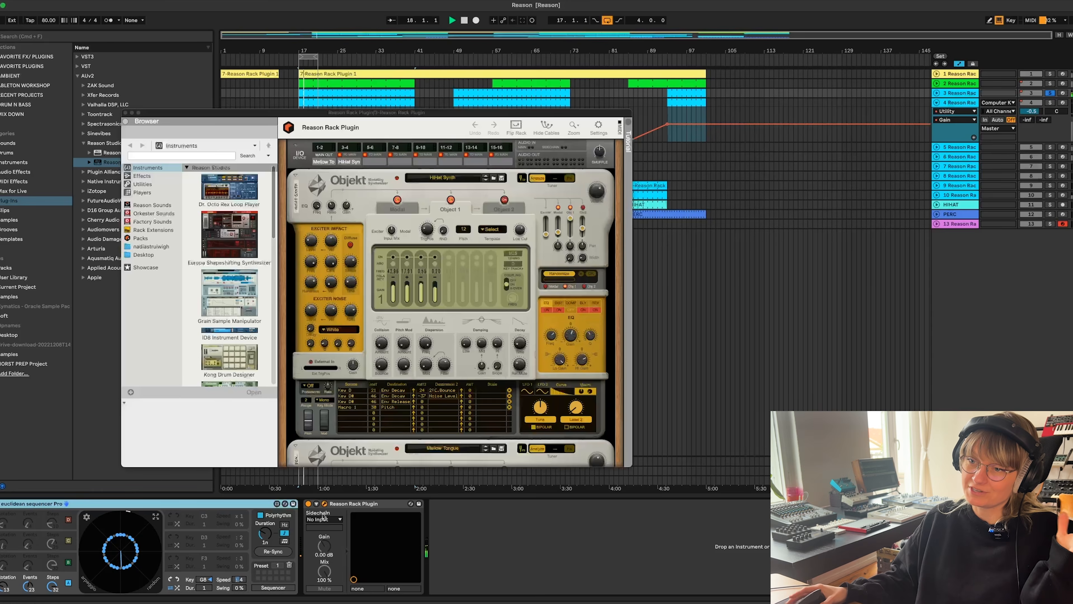
left_click(432, 281)
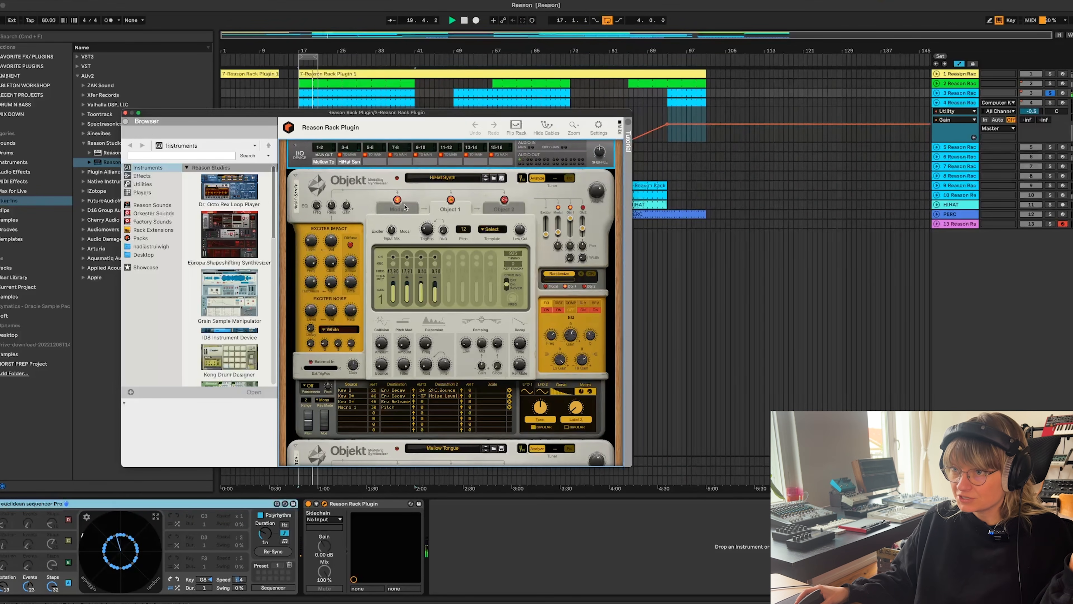
Compare Objekt's Modal and Object 1 pages, raise the exciter mix level to 100% and adjust the exciter noise level
left_click(401, 209)
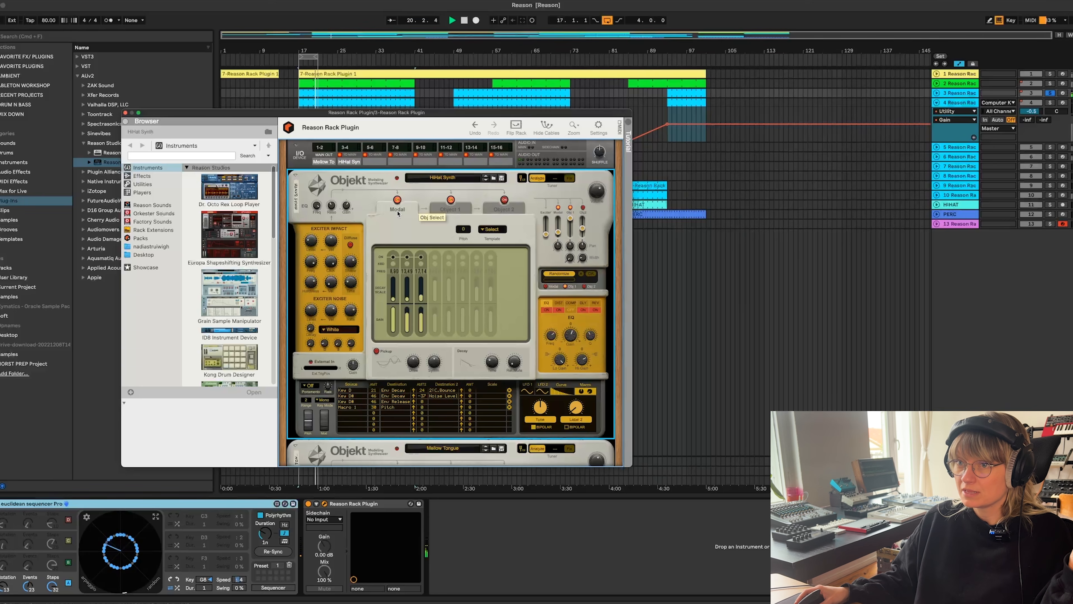
left_click_drag(546, 233, 547, 204)
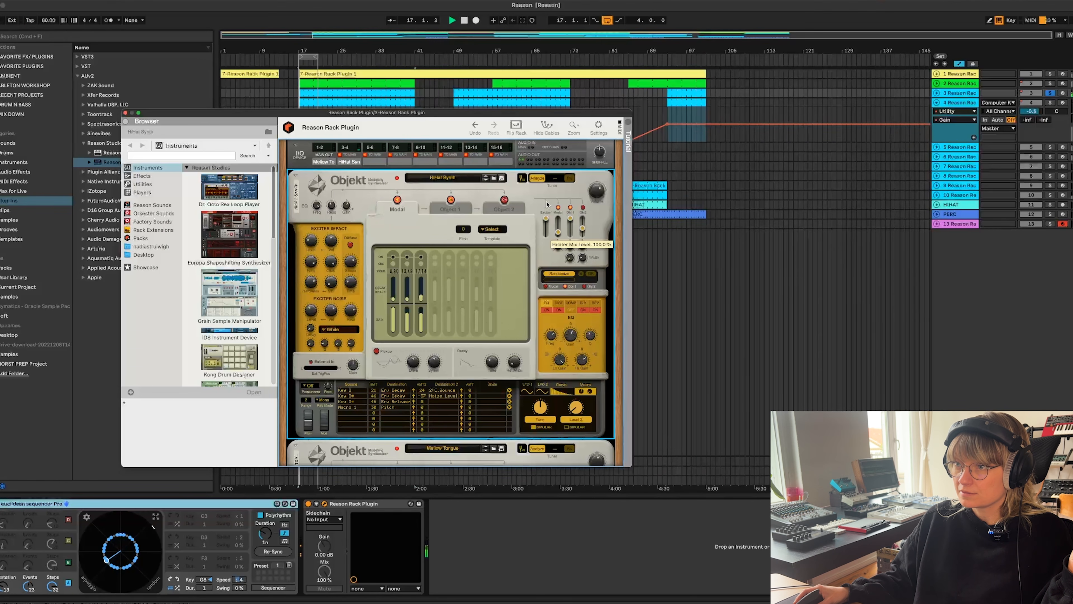
left_click(473, 209)
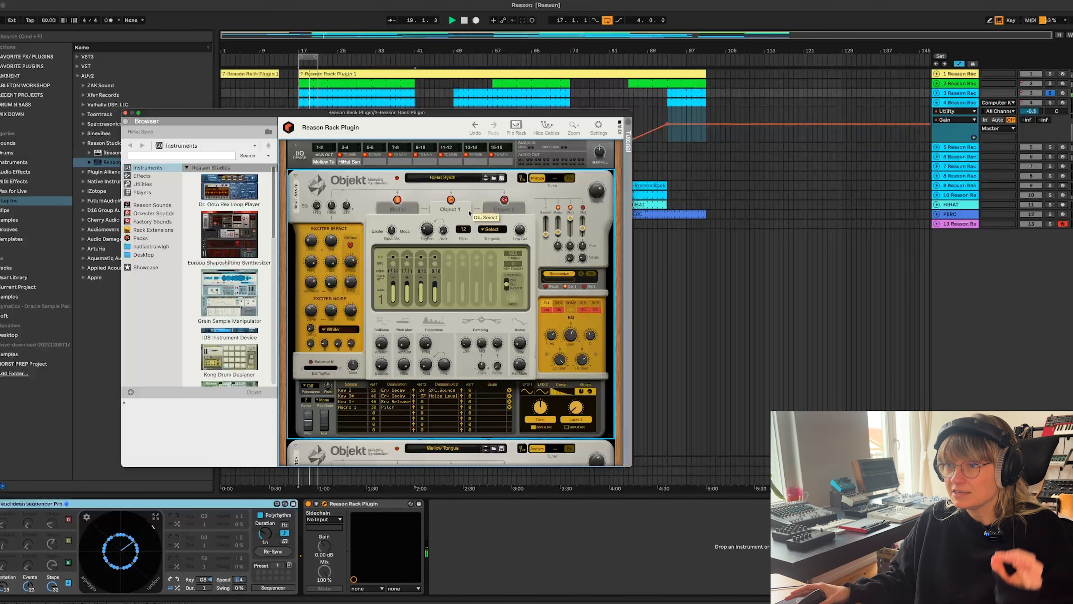
left_click(406, 211)
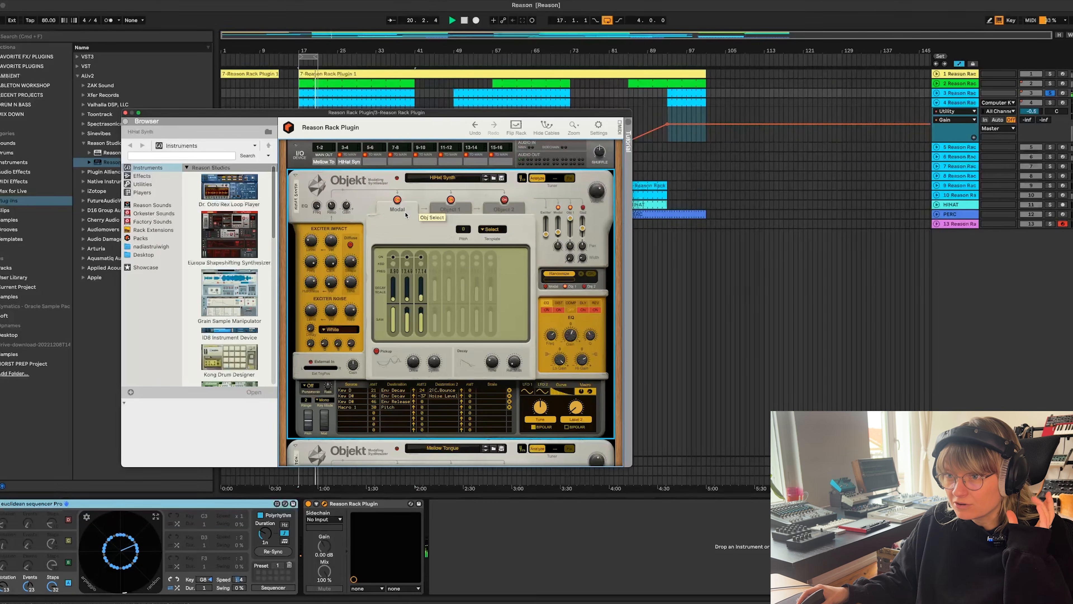
left_click_drag(546, 235, 543, 192)
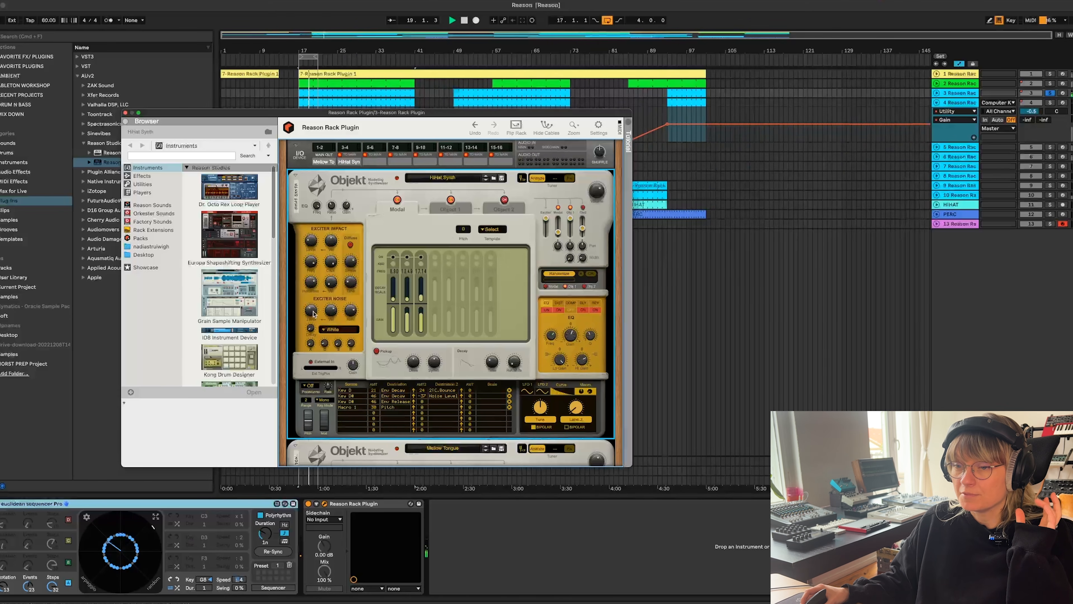
mouse_move(312, 313)
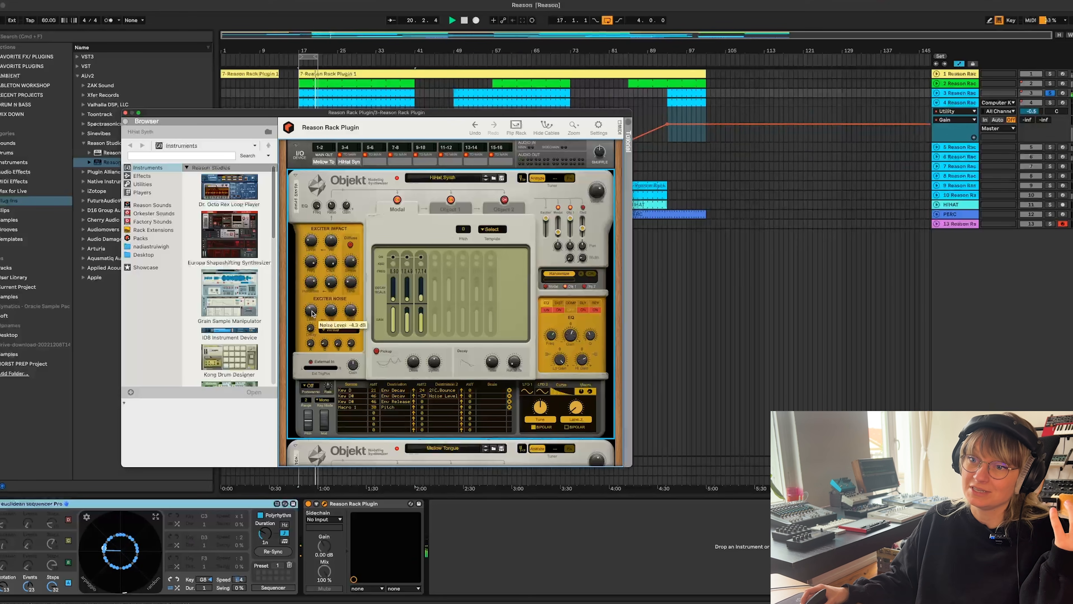
left_click_drag(313, 313, 310, 303)
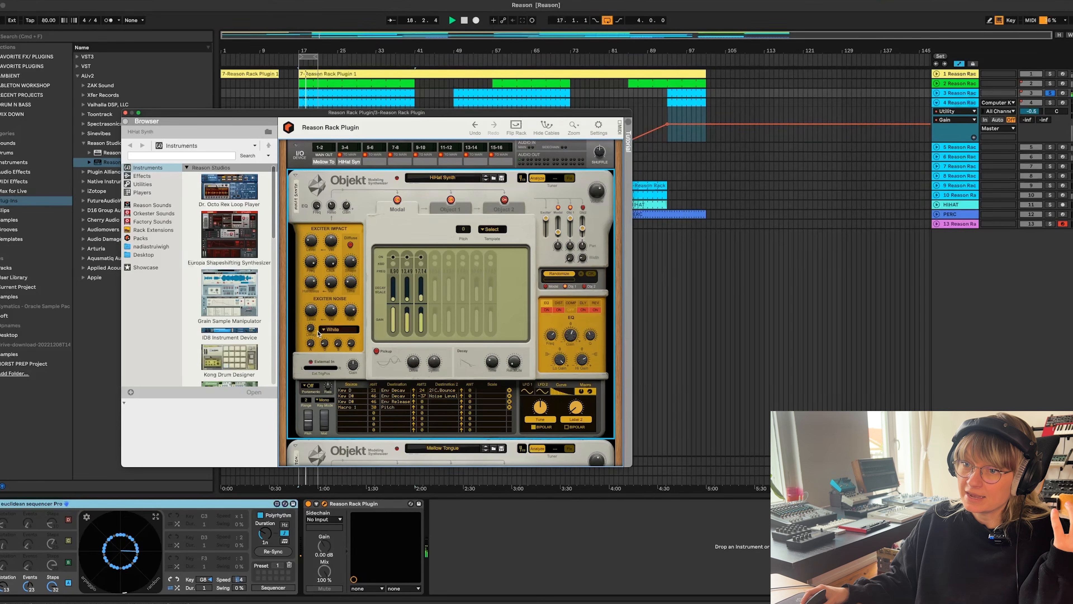
Audition the Color, Static and Off exciter noise types, ending on White
left_click(339, 330)
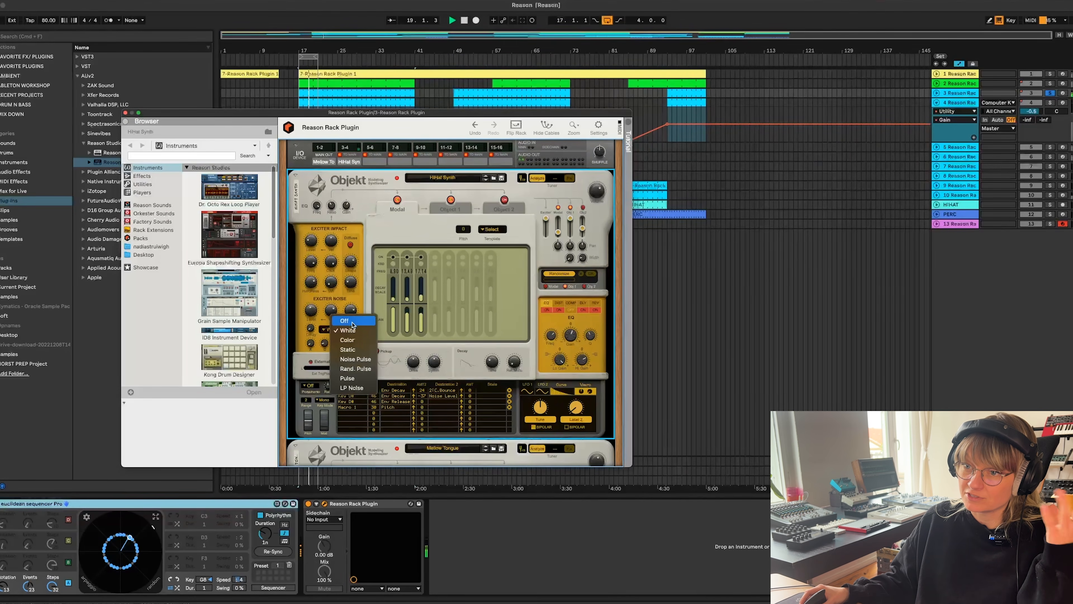
left_click(350, 336)
left_click(335, 330)
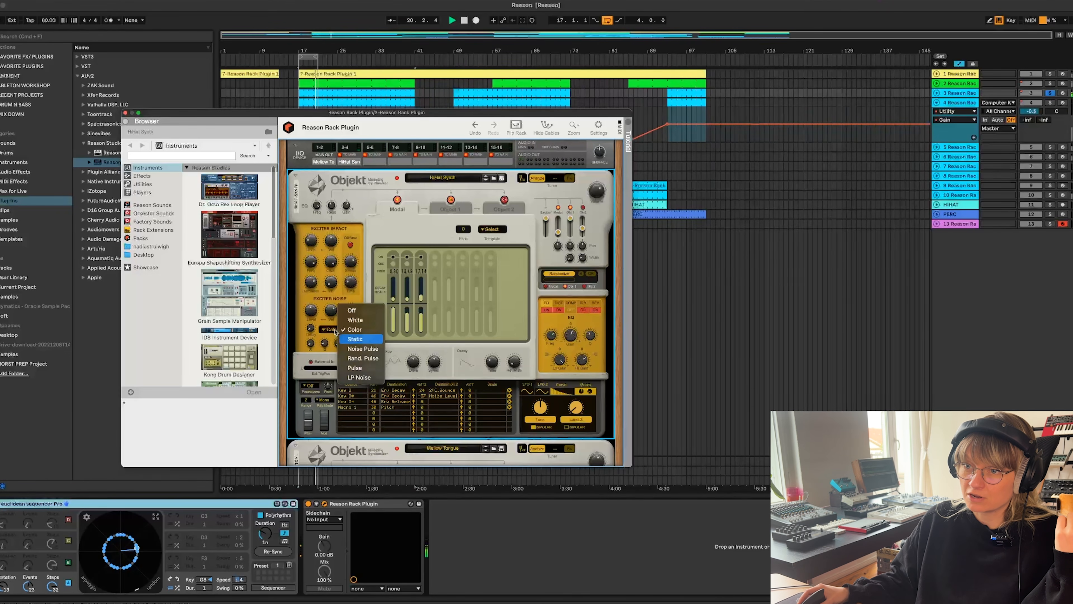
left_click(347, 339)
left_click(324, 330)
left_click(340, 339)
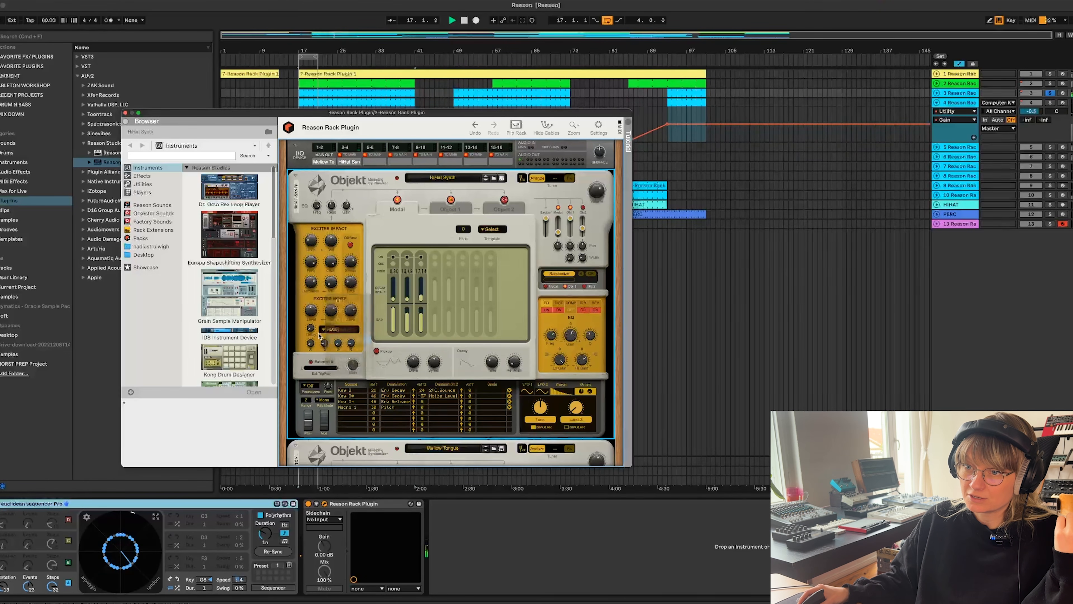
left_click(324, 330)
left_click(352, 340)
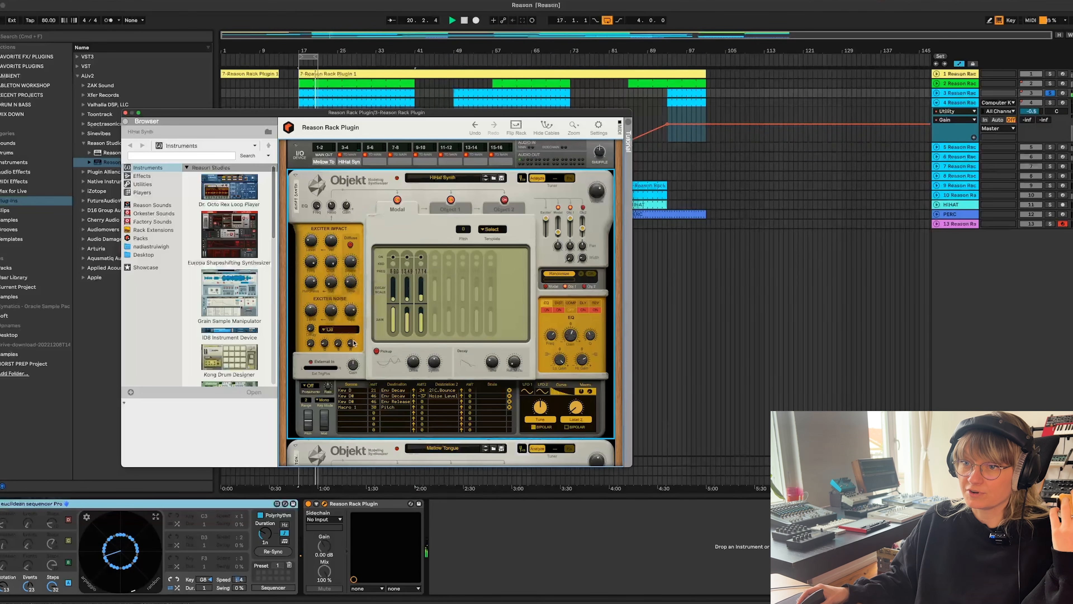
left_click(327, 329)
left_click(366, 341)
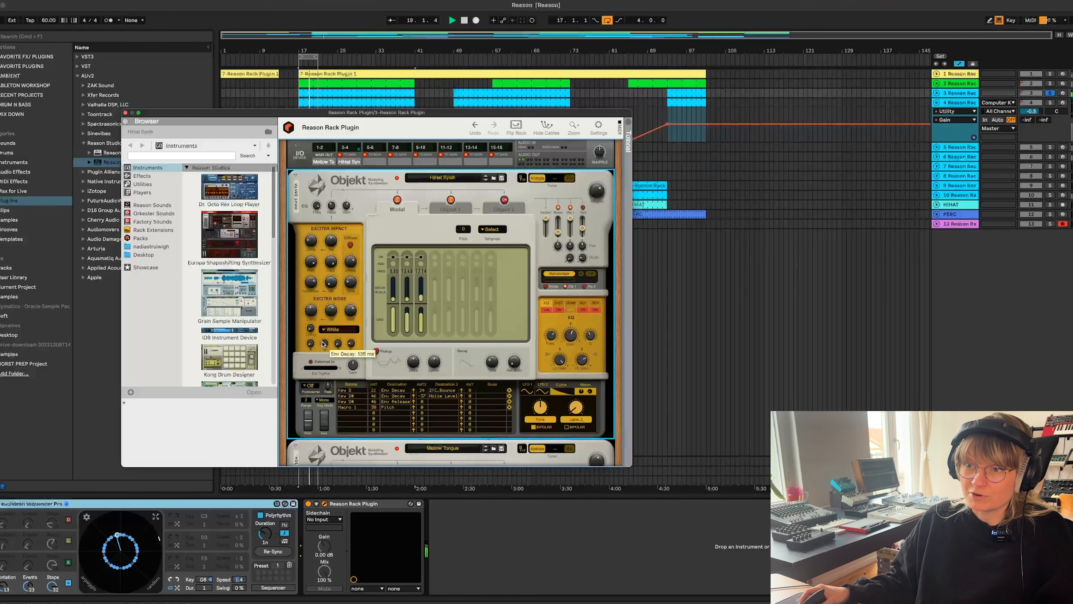
Try shorter exciter noise envelope decays, such as 50 ms, on the looping third track and stop playback
left_click_drag(321, 344, 319, 344)
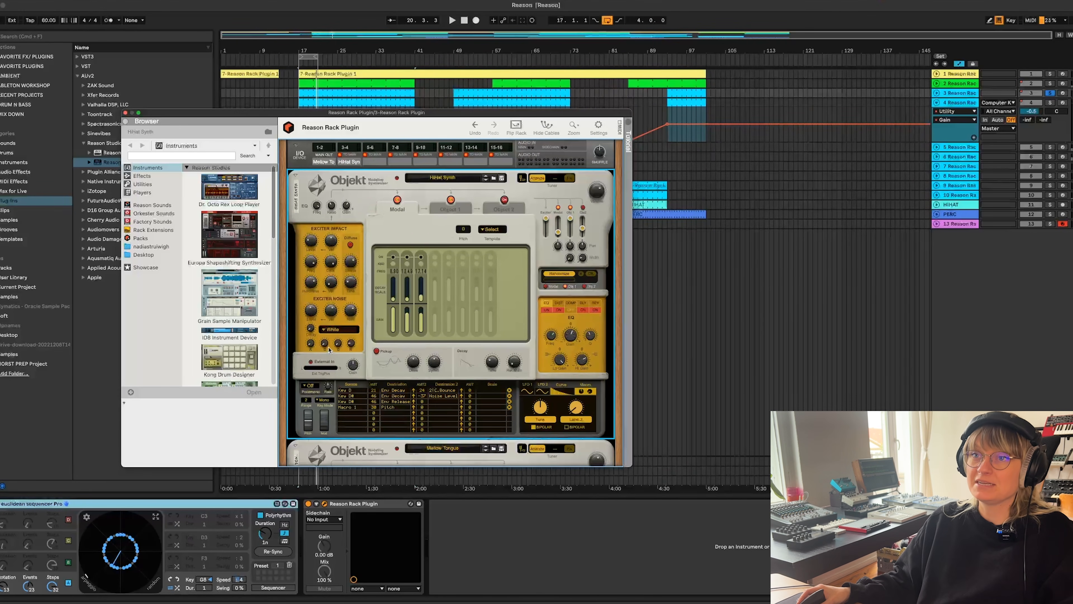
left_click_drag(324, 345, 322, 346)
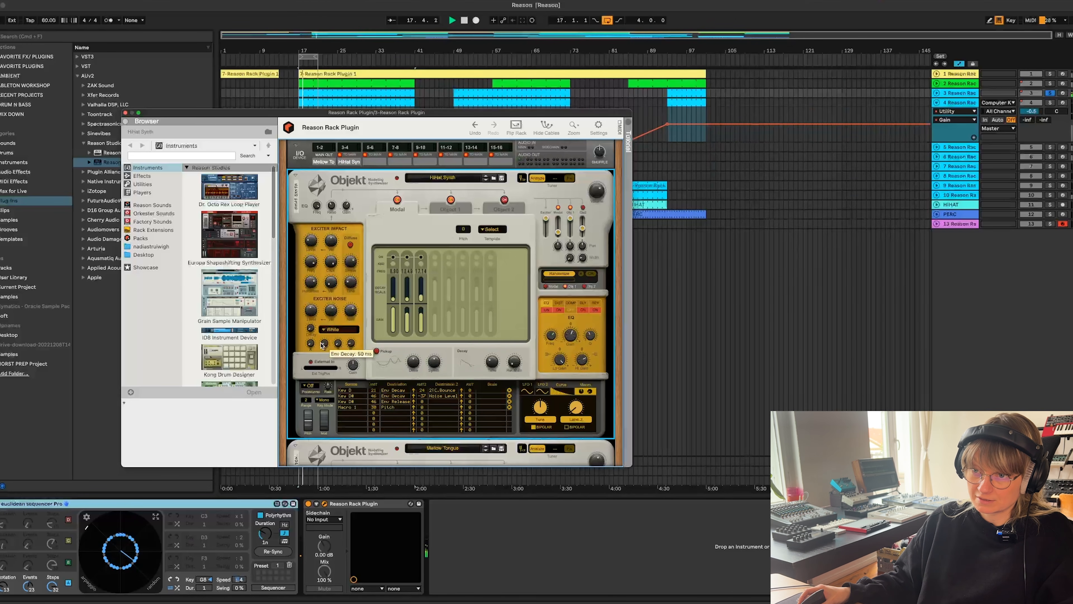
left_click_drag(323, 344, 322, 344)
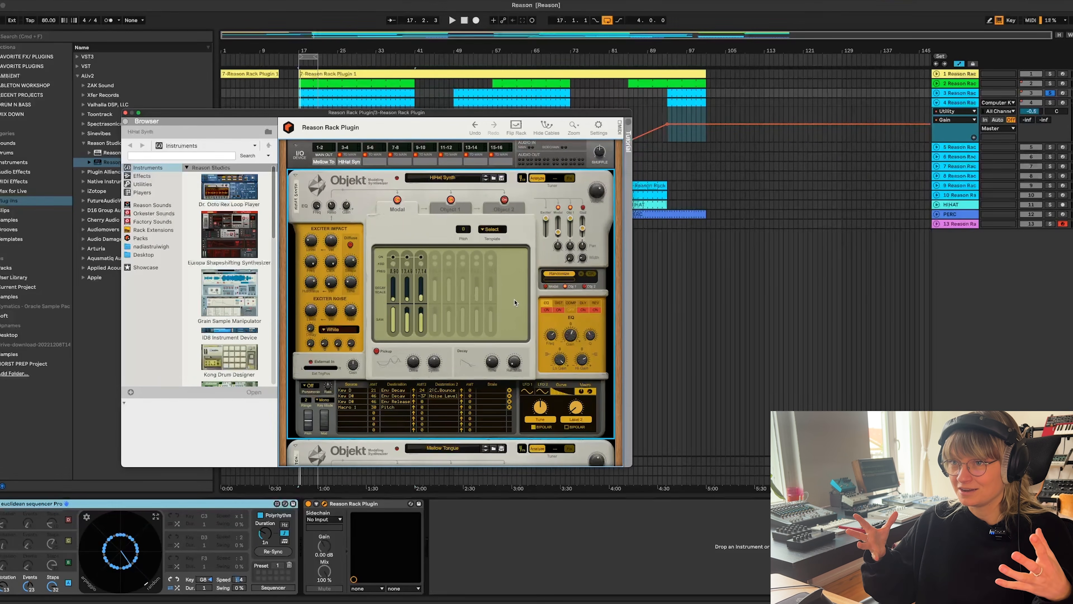
scroll(490, 280, "down", 2)
scroll(487, 282, "up", 2)
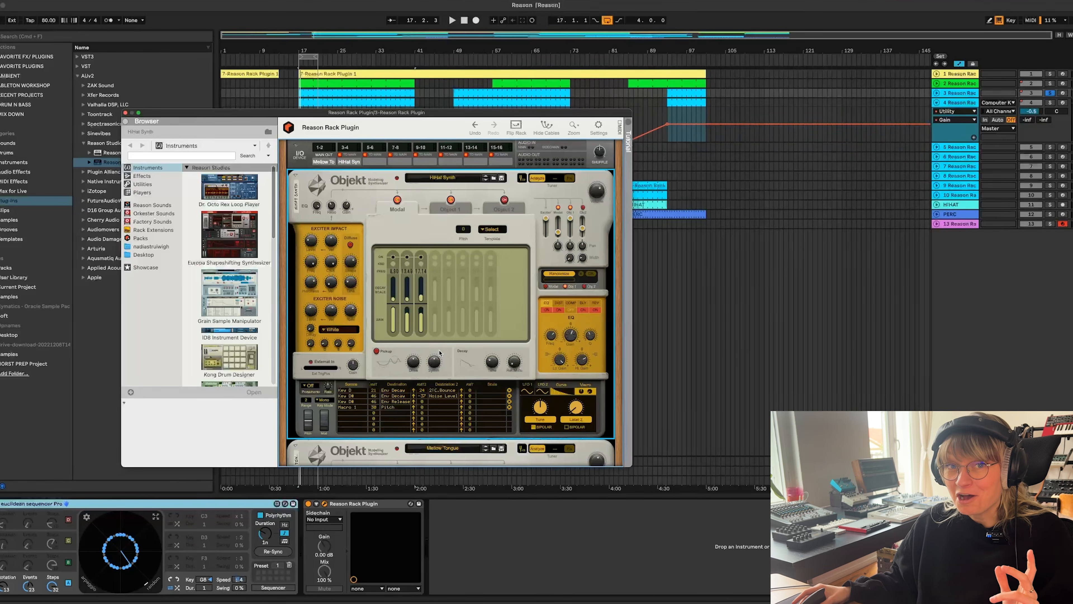
Inspect the third track's stacked HiHat Synth and Mellow Tongue Objekt devices and remove Mellow Tongue from the rack
scroll(439, 354, "down", 7)
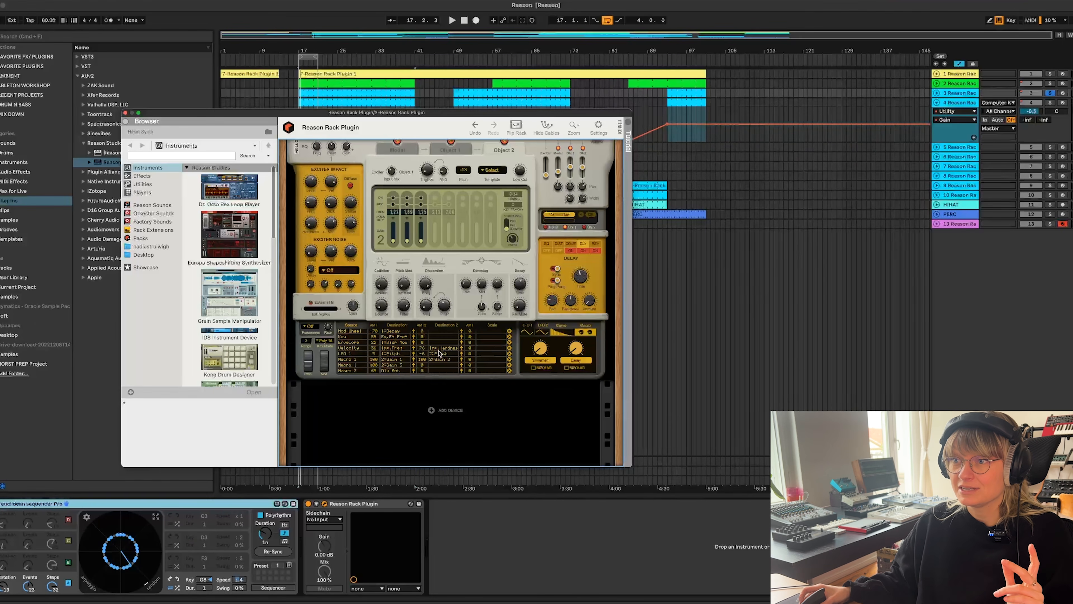
scroll(439, 353, "down", 7)
scroll(439, 353, "down", 4)
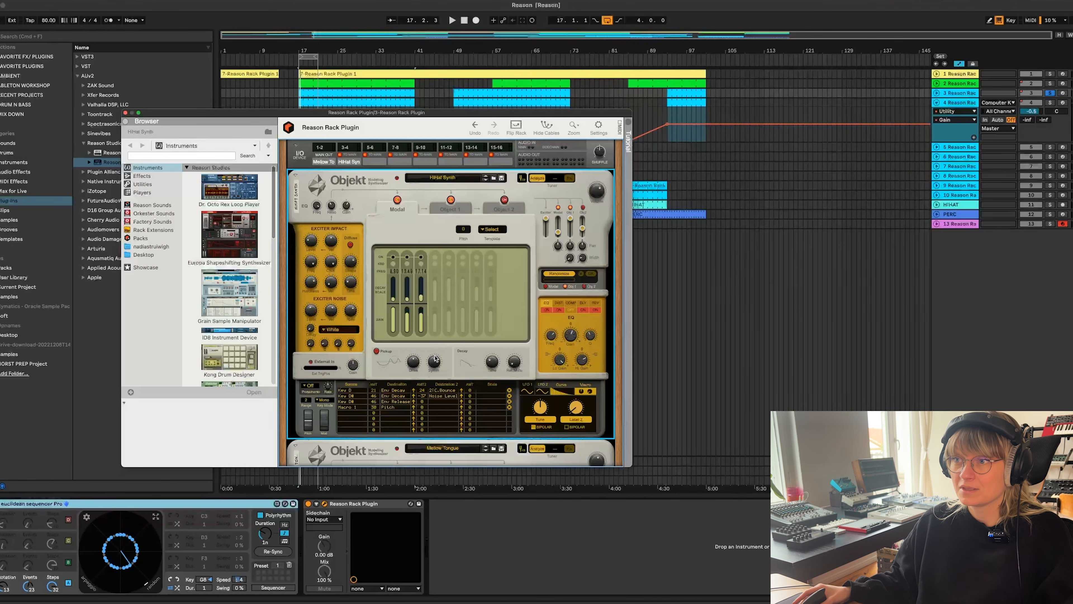
scroll(438, 356, "down", 4)
scroll(434, 358, "up", 20)
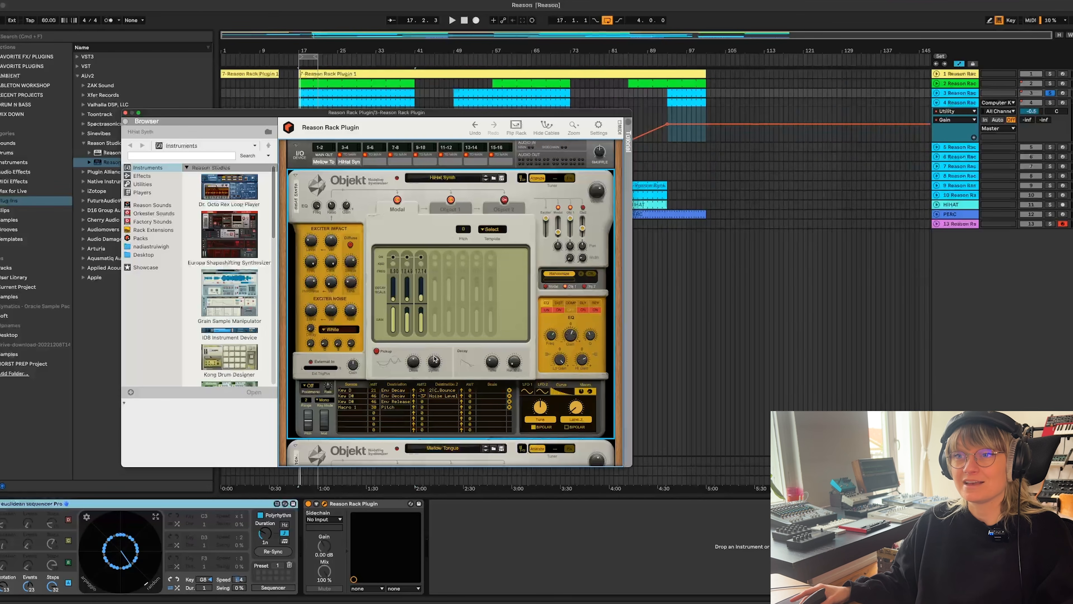
scroll(435, 358, "down", 5)
scroll(435, 358, "down", 6)
scroll(435, 357, "up", 10)
Play the third track and look through Objekt's Distortion, Delay and Reverb effect pages
key("space")
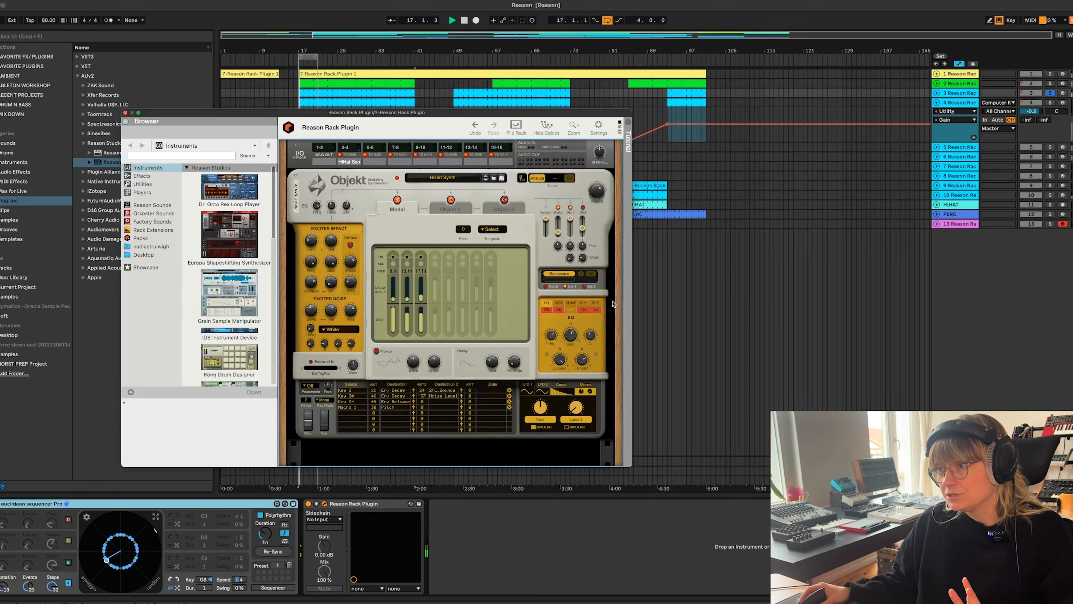
left_click(559, 302)
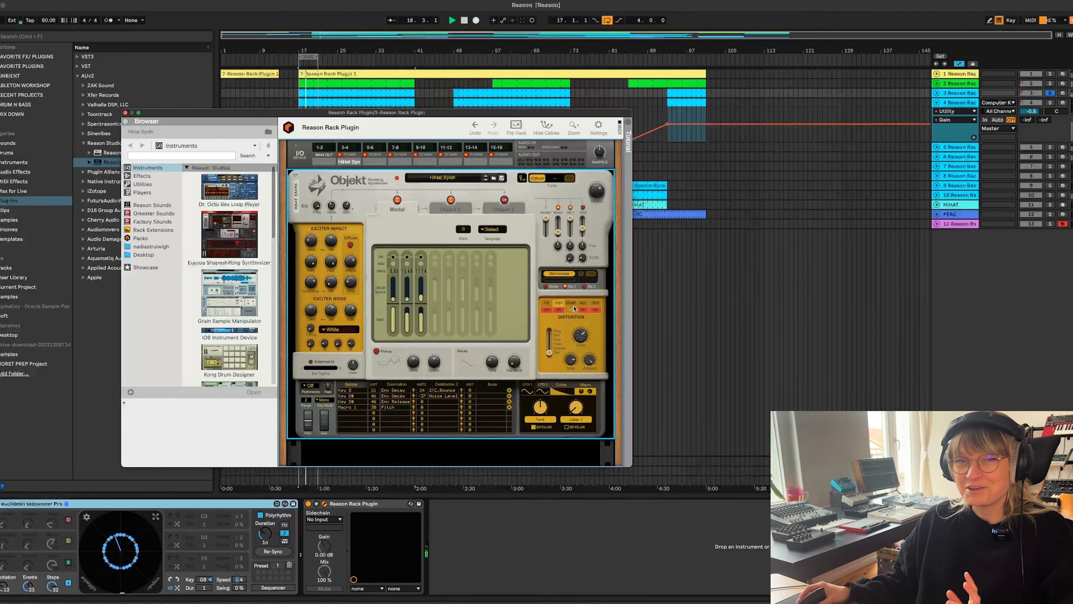
left_click(583, 303)
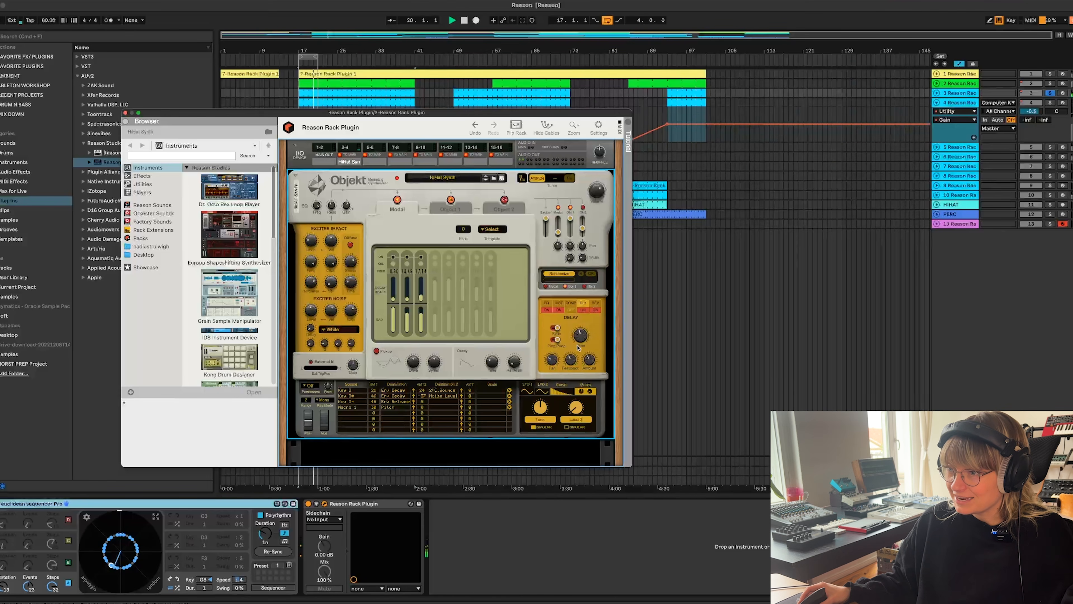
left_click(596, 304)
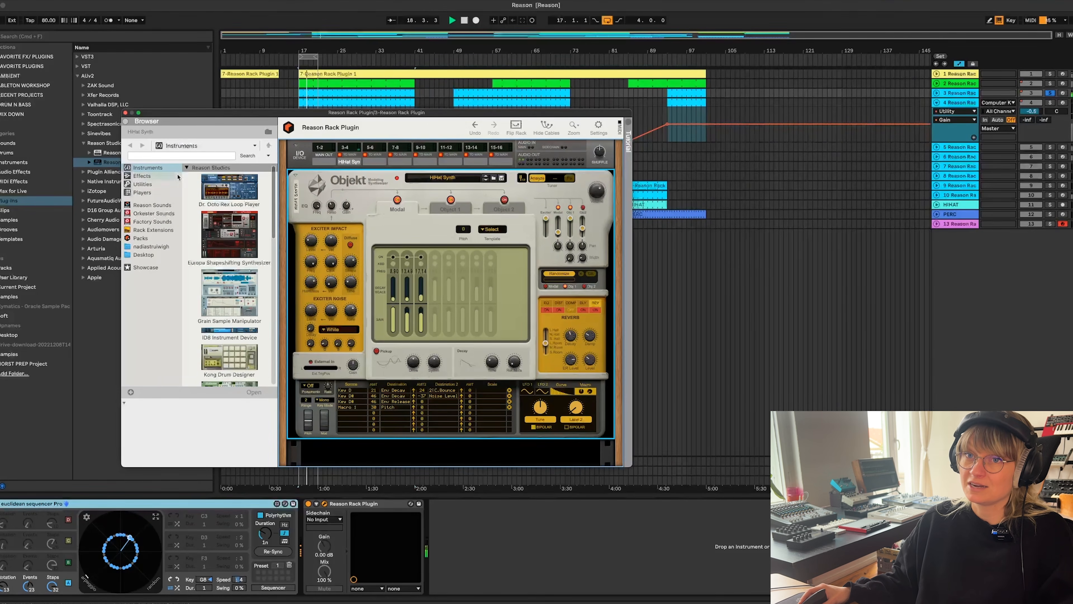
Close the third track's plugin window, solo the fourth track and open its Reason Rack Plugin
left_click(125, 114)
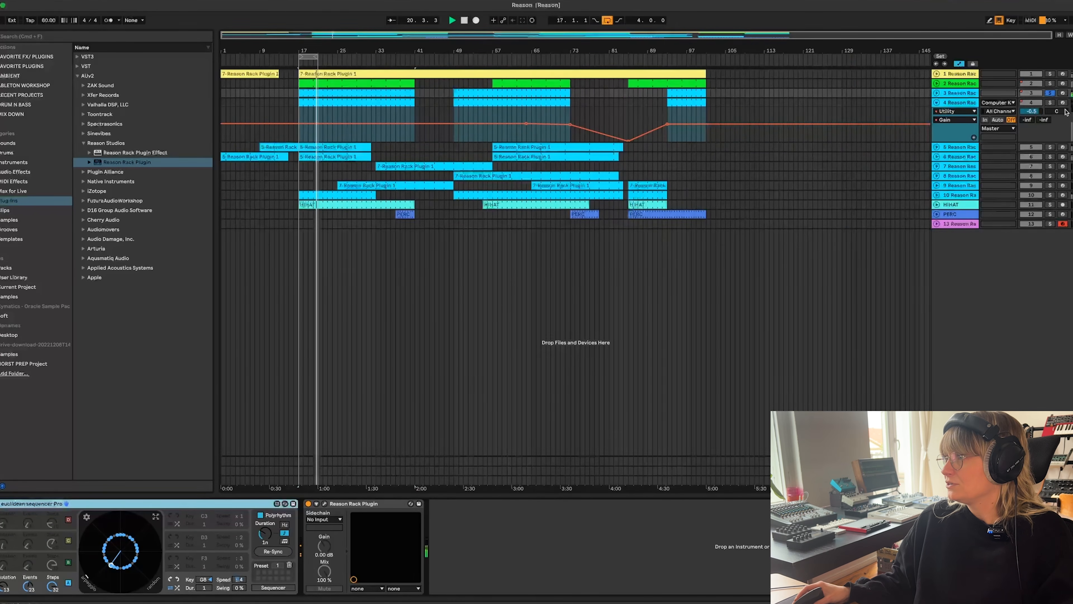
left_click(1050, 102)
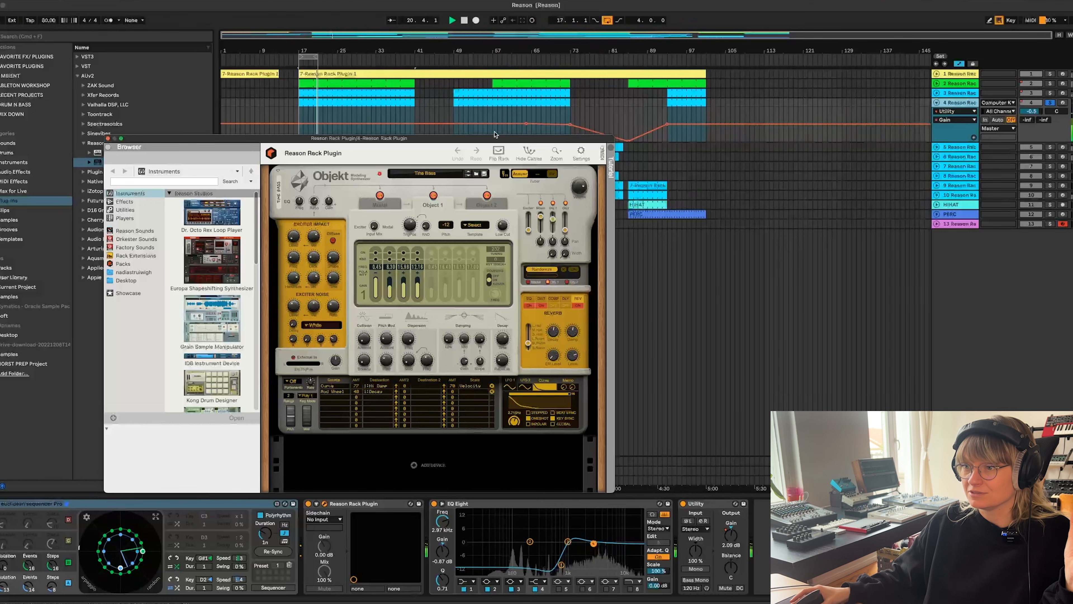
View Objekt's Modal page on the fourth track and reduce Object 1 to only its first partial
left_click(374, 205)
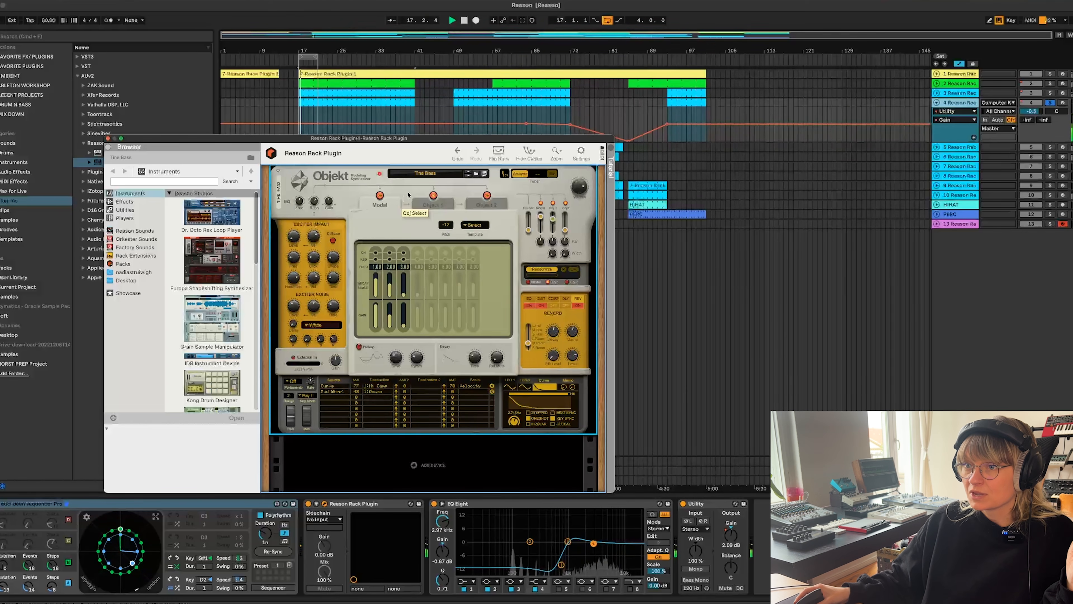
left_click(398, 255)
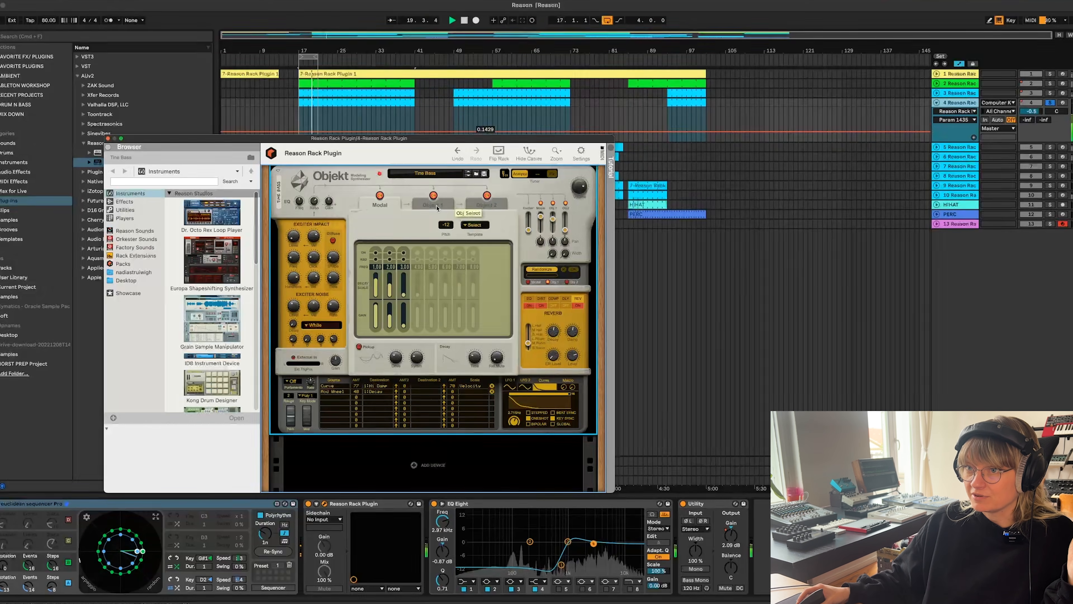
left_click(403, 253)
left_click(390, 252)
left_click(376, 253)
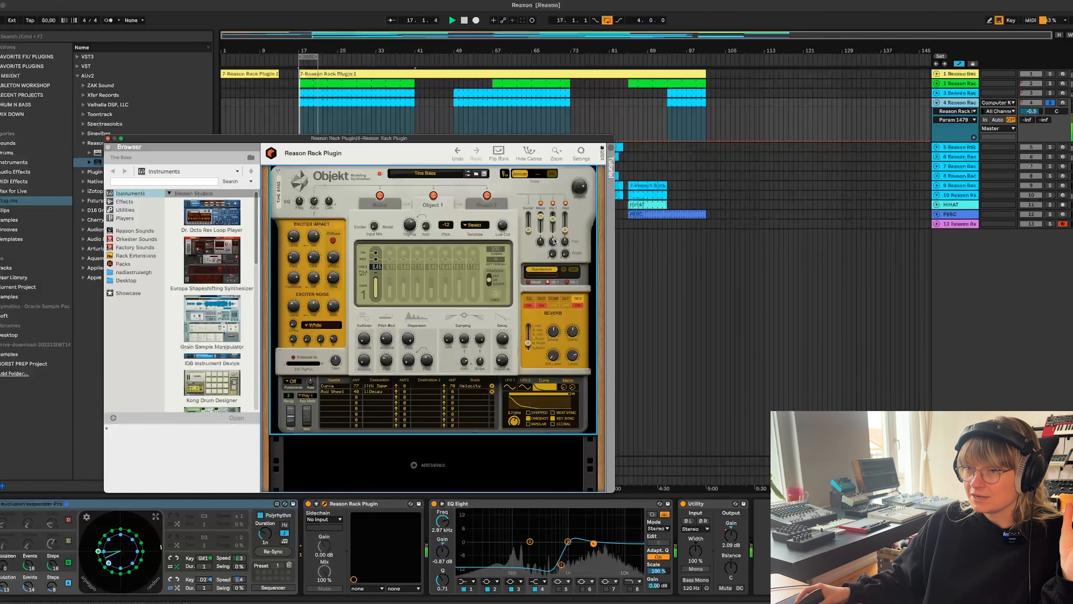
Audition Object 1's second to sixth partials, leave only the first three on, and adjust the Object 1 mixer level
left_click(390, 254)
left_click(404, 254)
left_click(417, 253)
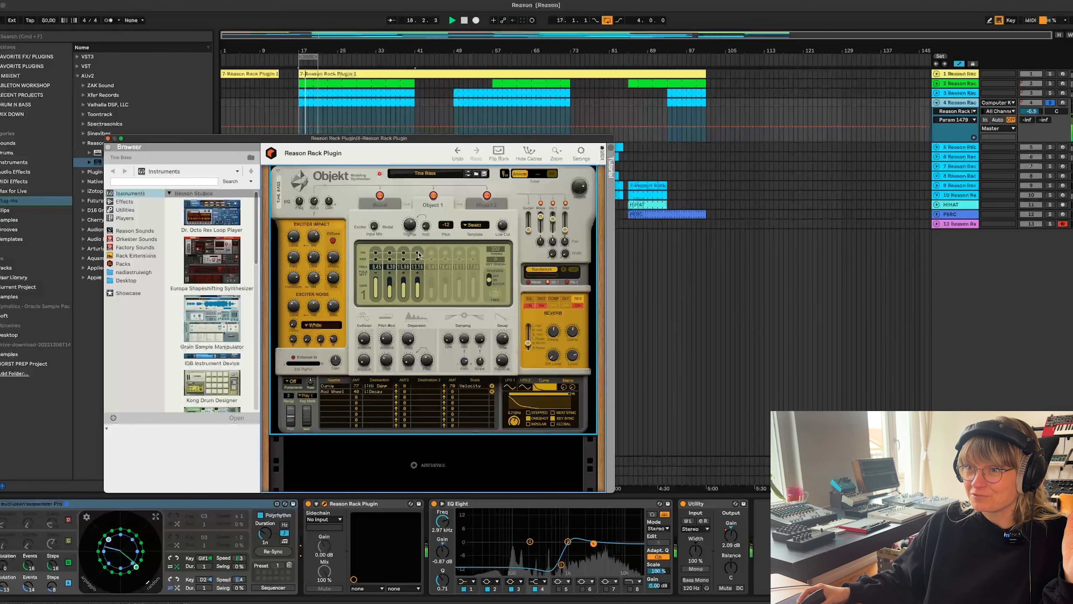
left_click(432, 254)
left_click(445, 254)
left_click(445, 254)
left_click(432, 254)
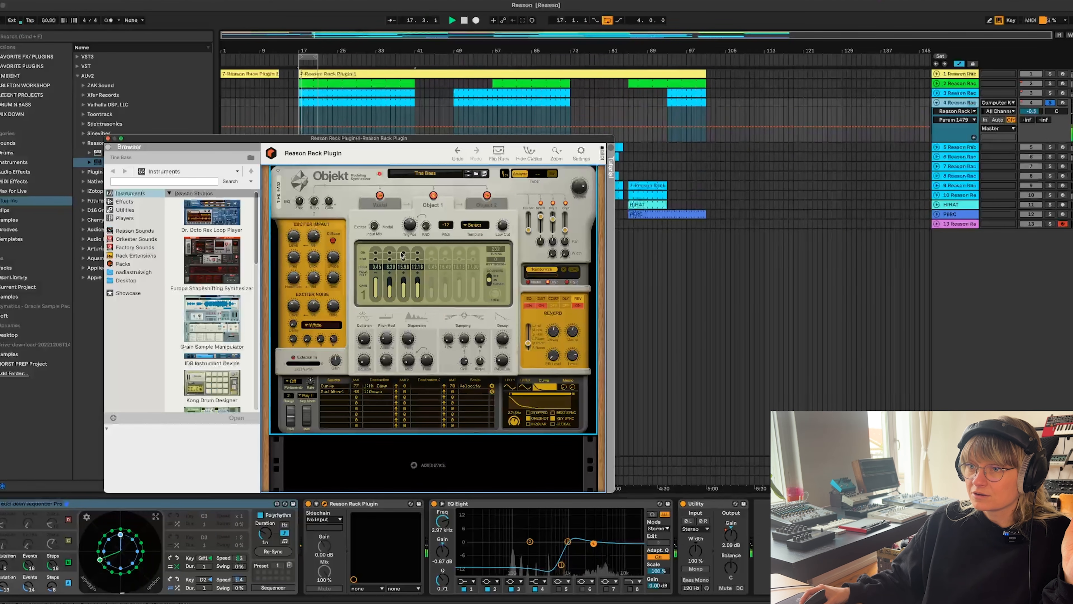
left_click(418, 254)
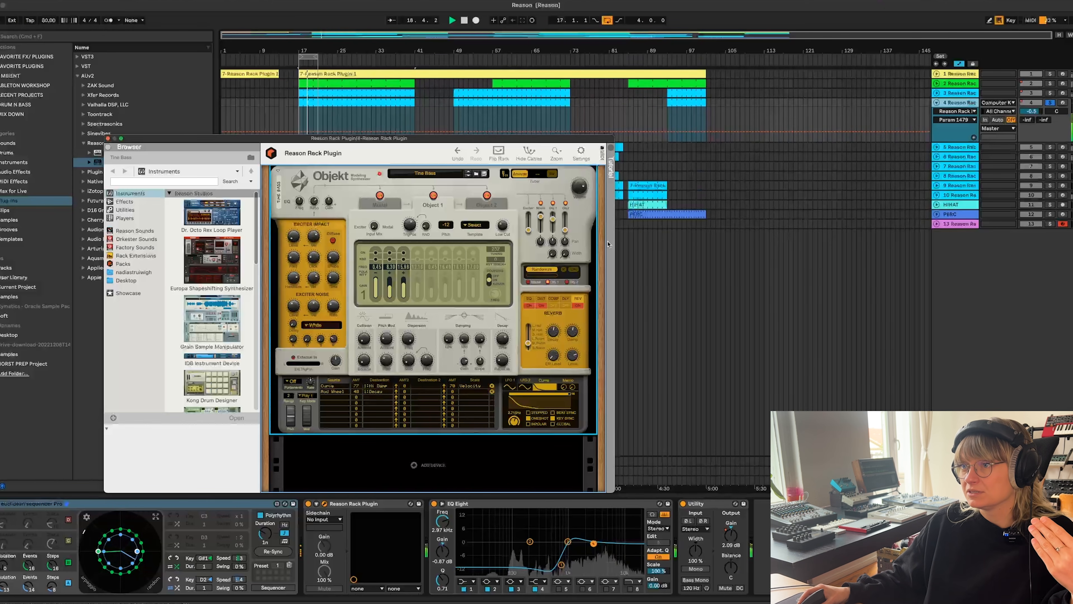
mouse_move(552, 220)
left_mouse_down()
mouse_move(541, 236)
mouse_move(540, 218)
mouse_move(553, 219)
mouse_move(551, 250)
mouse_move(550, 236)
left_mouse_up()
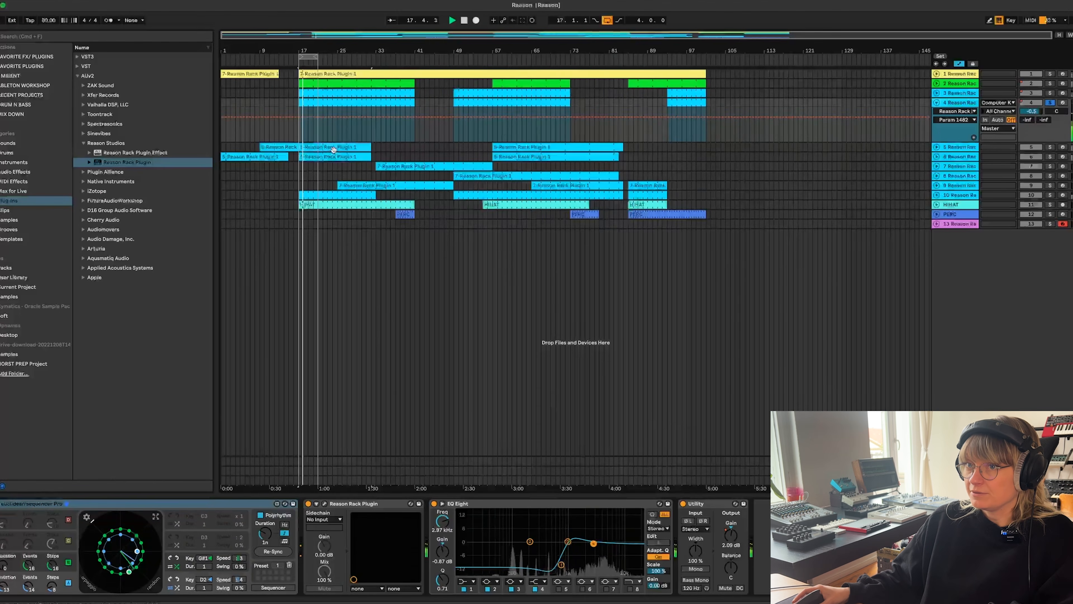
Select and solo the fifth track, and open its Reason Rack Plugin
left_click(335, 148)
left_click(1053, 149)
left_click(1051, 147)
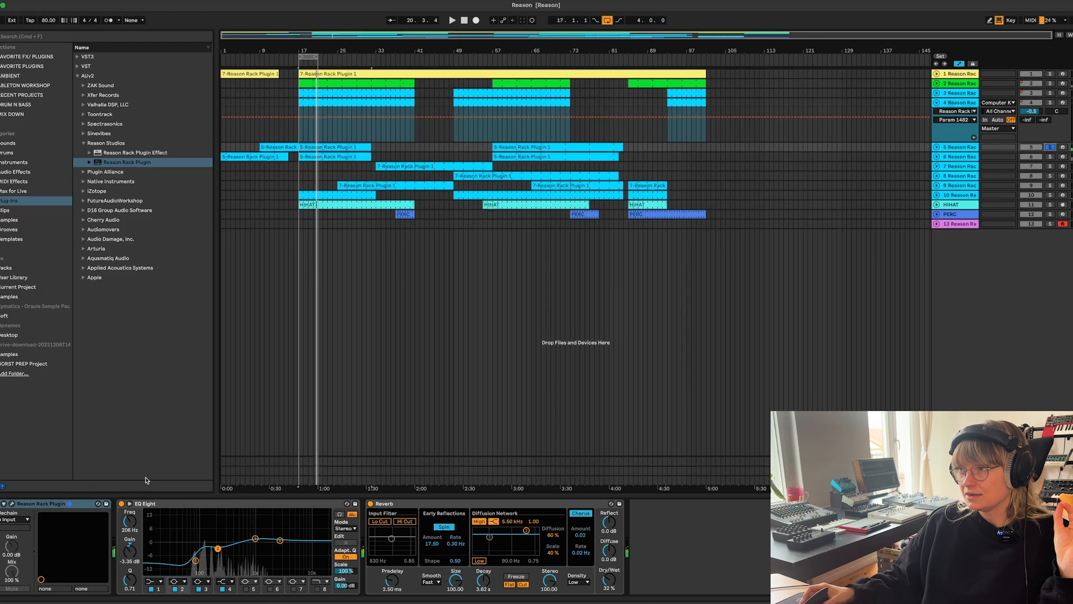
left_click(12, 504)
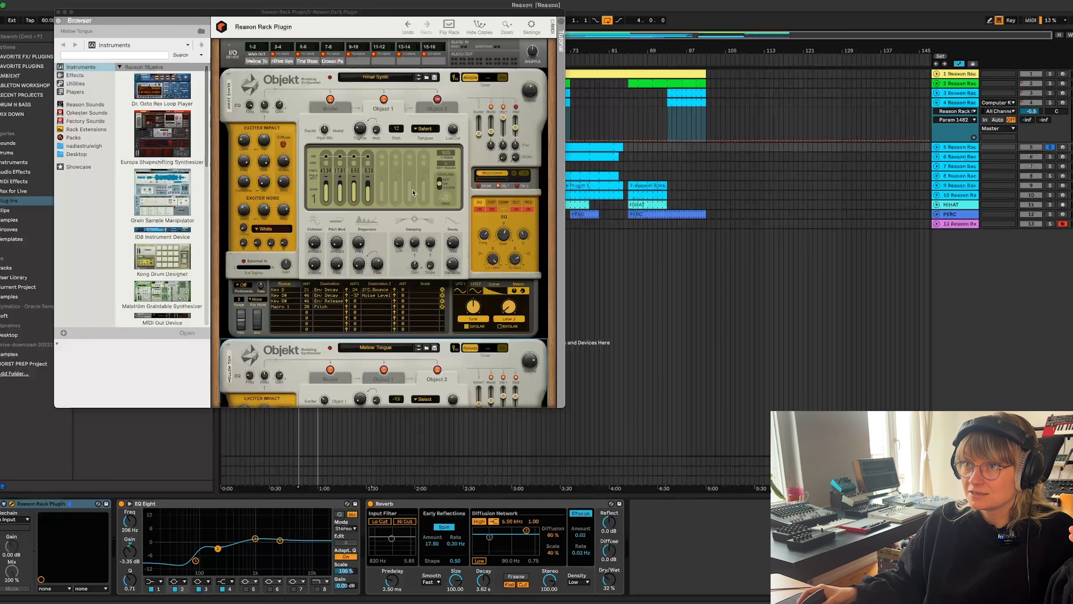
Play the fifth track and look through the four stacked Objekt devices in its rack, from HiHat Synth to Ocean Pad
scroll(406, 162, "down", 2)
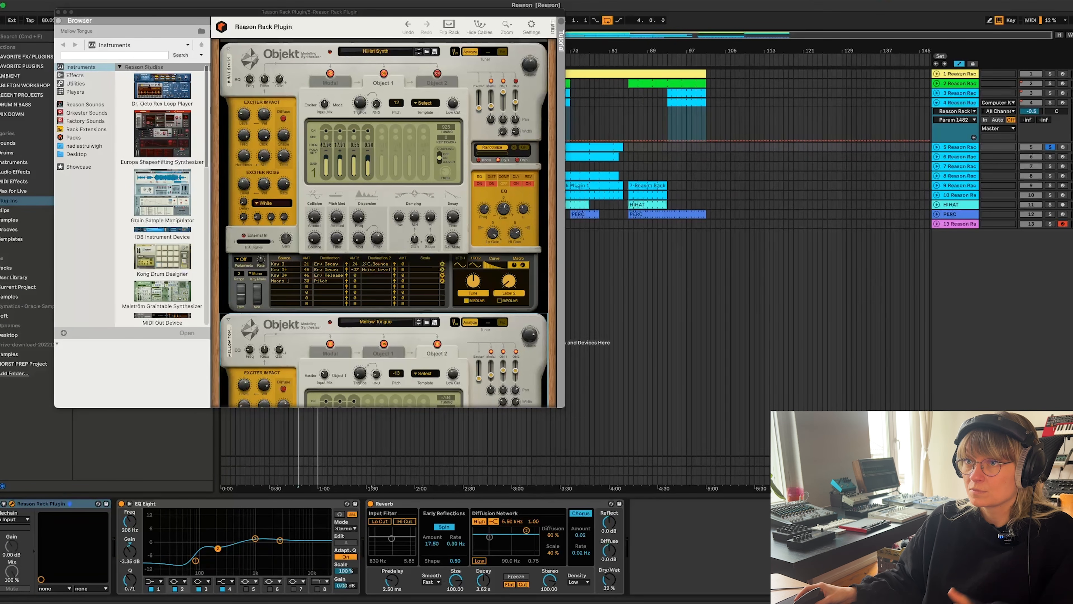
key("space")
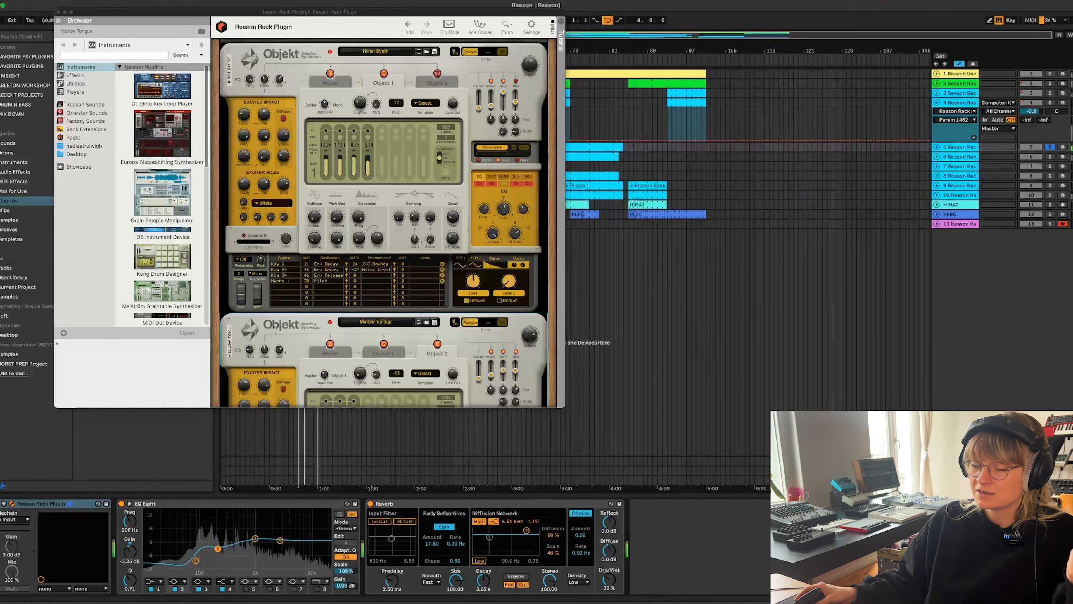
left_click(517, 184)
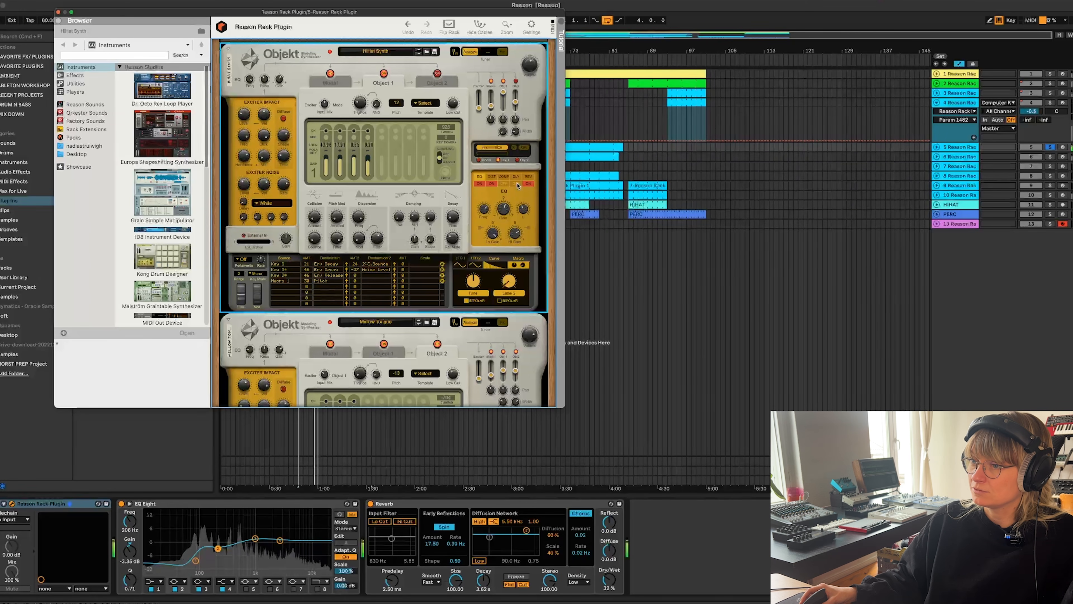
scroll(394, 133, "down", 5)
scroll(394, 133, "up", 3)
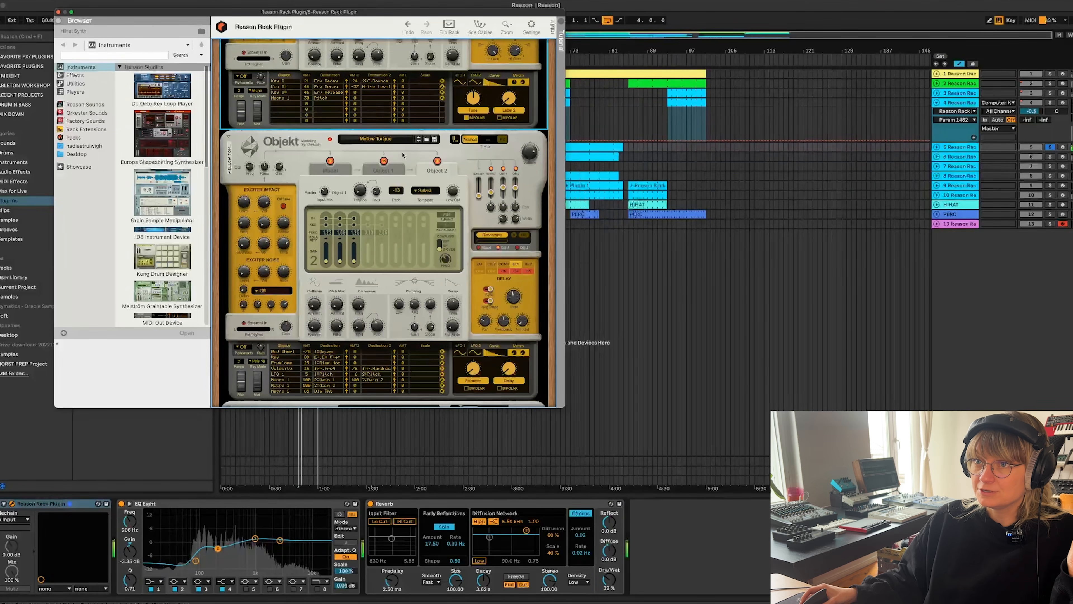
left_click_drag(385, 9, 390, 39)
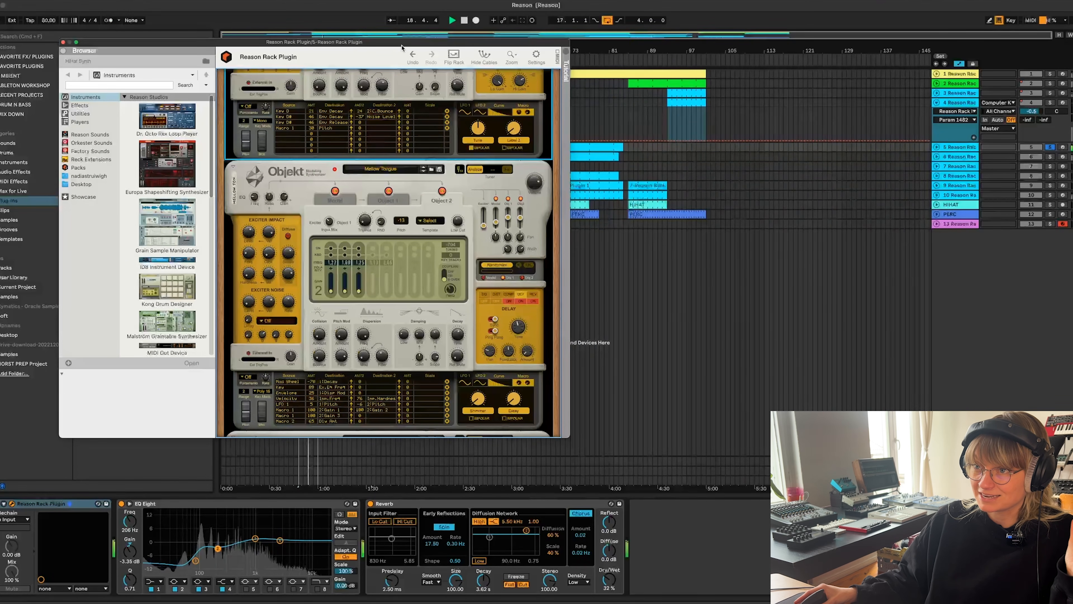
scroll(379, 191, "down", 6)
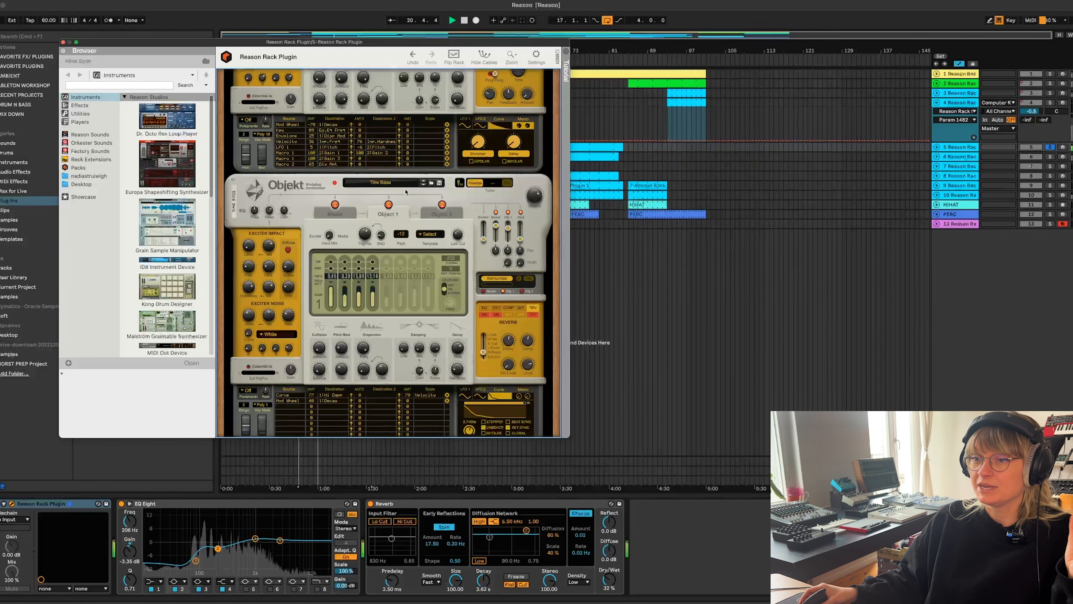
scroll(404, 191, "down", 1)
scroll(406, 191, "down", 8)
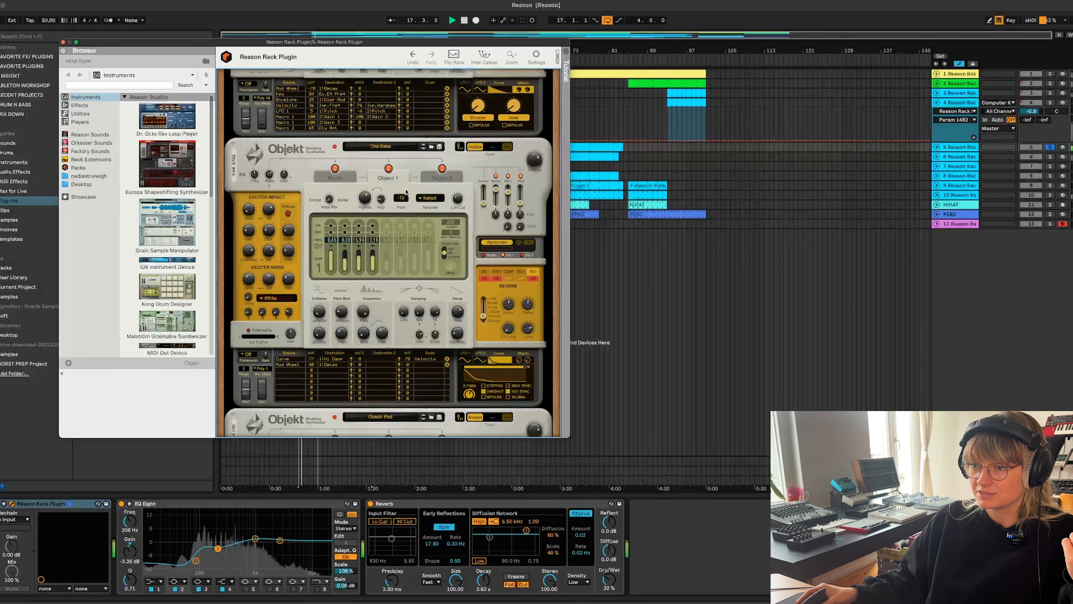
scroll(406, 191, "down", 12)
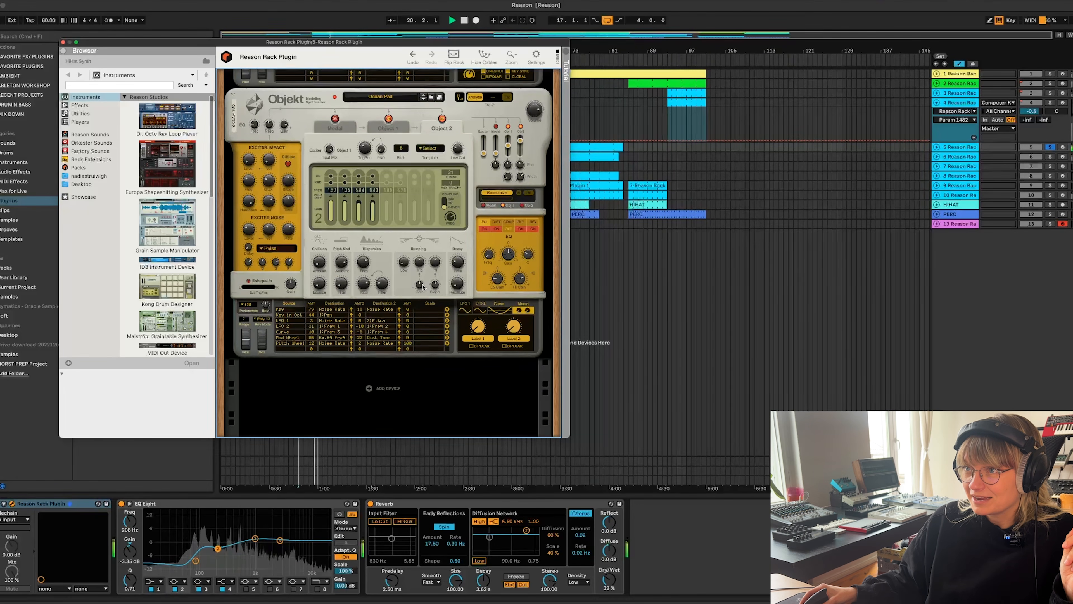
scroll(422, 287, "up", 15)
scroll(426, 290, "up", 8)
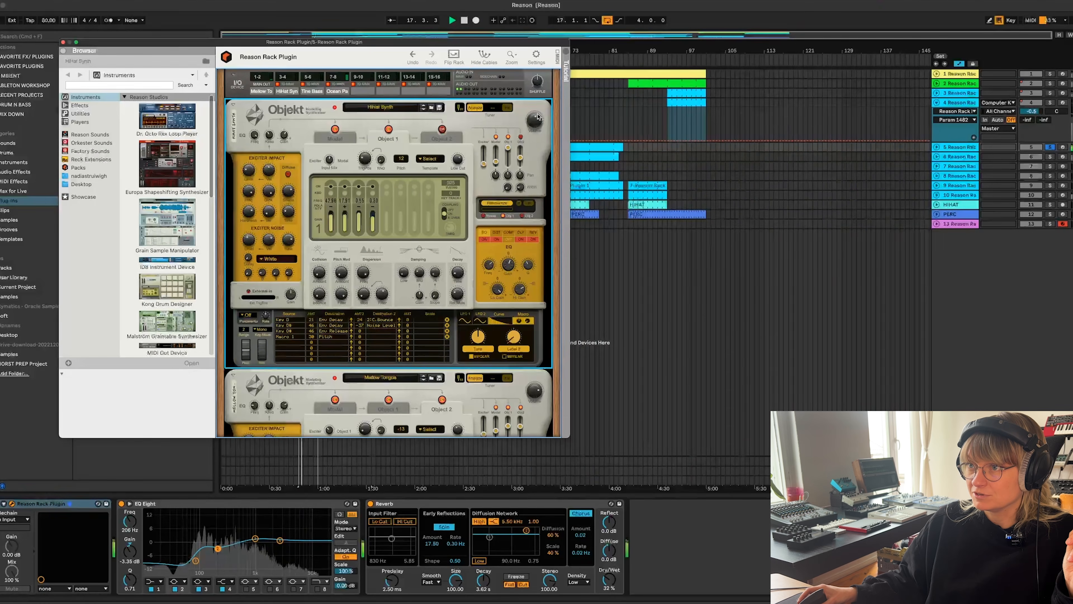
Turn HiHat Synth's master volume down to -∞ dB and lower the master volumes of the other three Objekt devices
left_click_drag(537, 118, 532, 147)
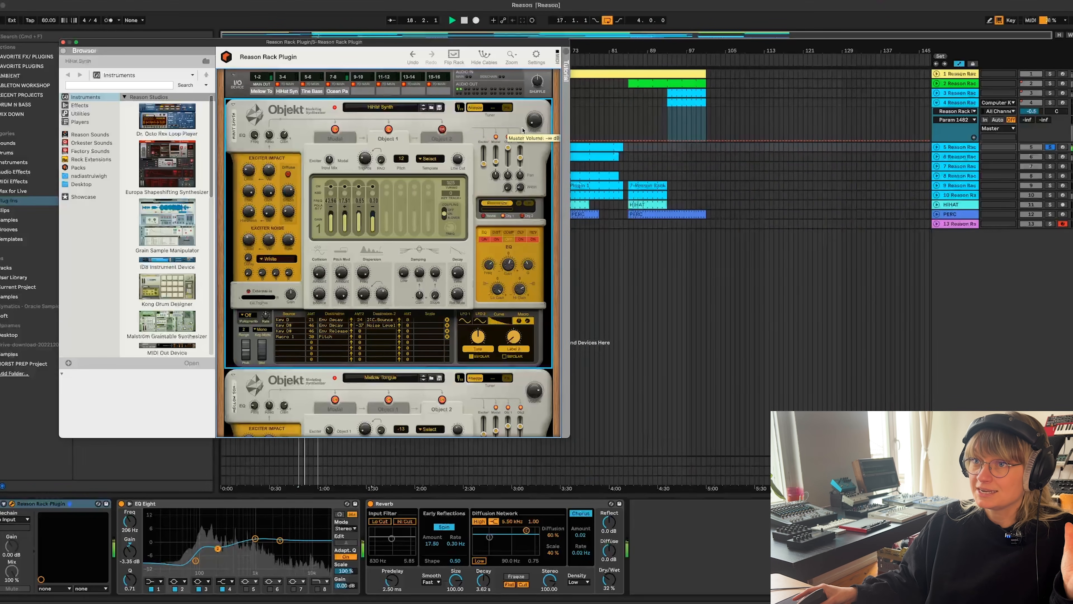
scroll(430, 120, "down", 5)
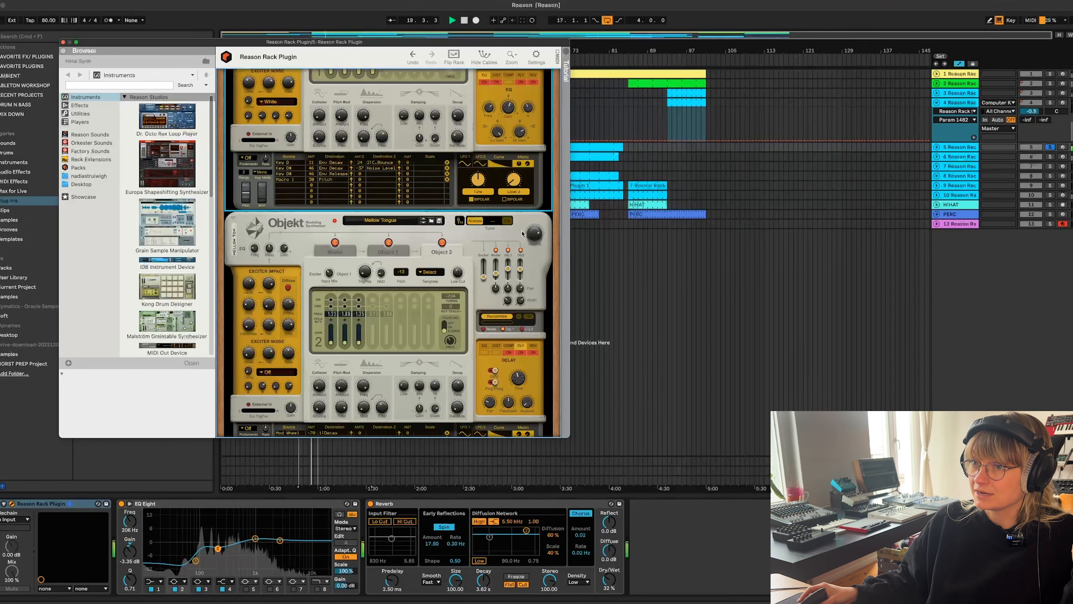
scroll(533, 238, "down", 11)
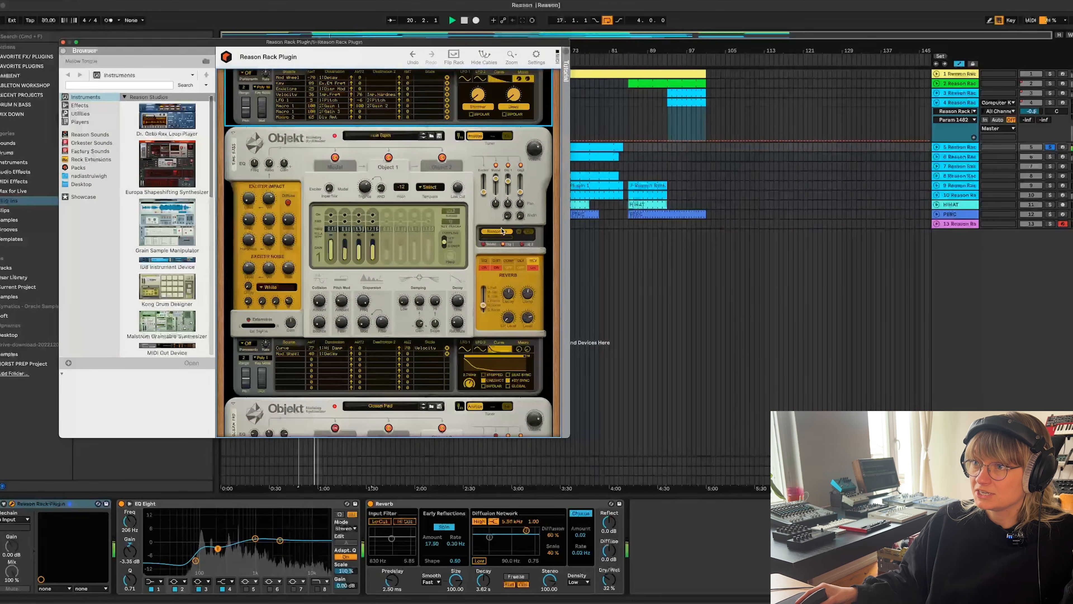
scroll(527, 238, "down", 5)
left_click_drag(533, 249, 531, 275)
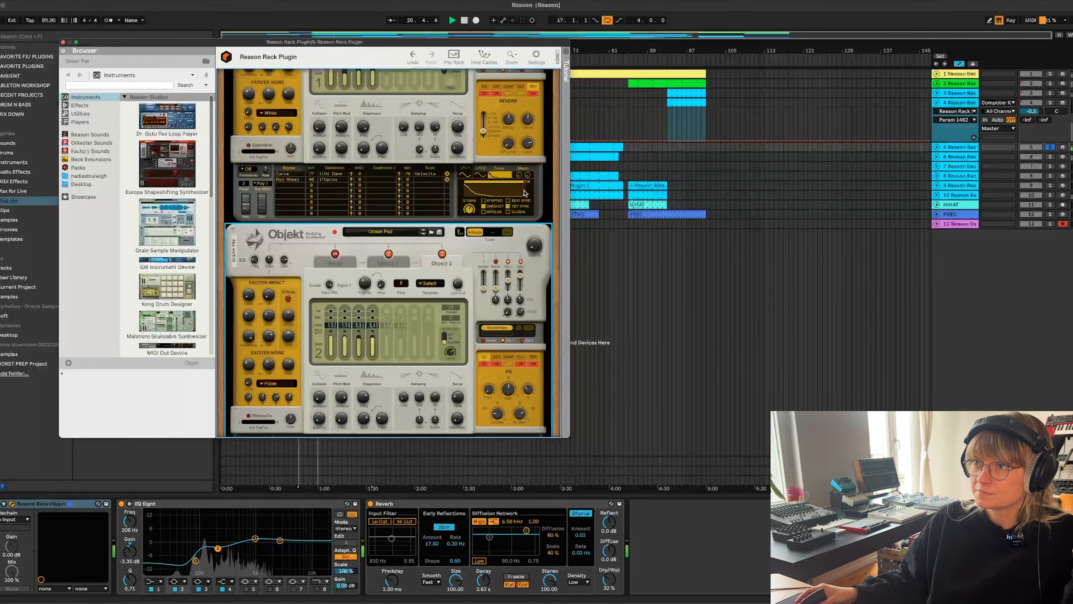
scroll(531, 270, "up", 5)
left_click(530, 146)
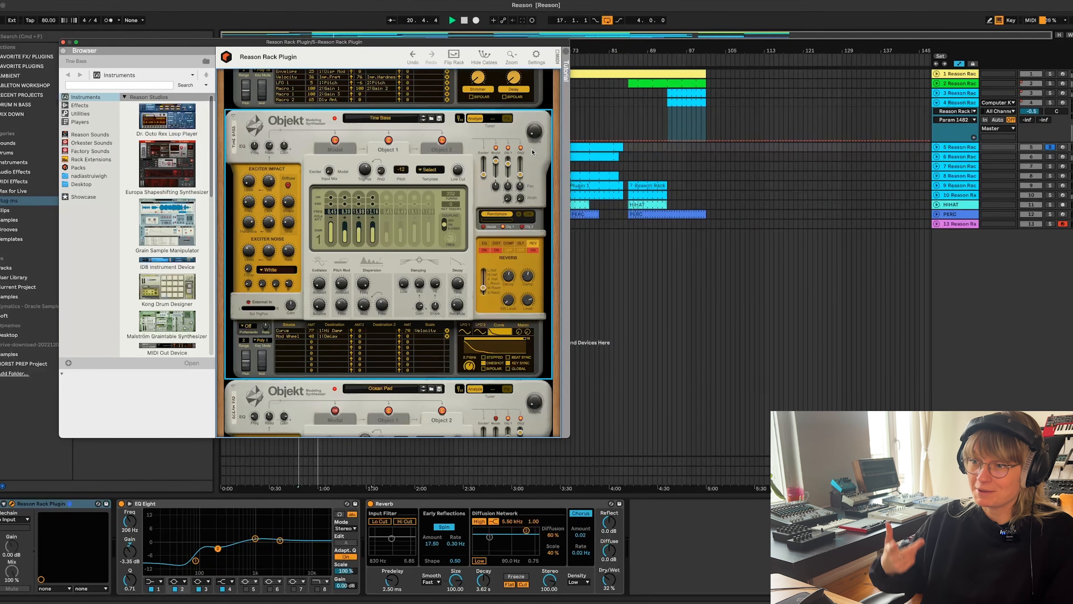
Raise the Ocean Pad Objekt's master volume to about 5.9 dB
scroll(522, 314, "down", 8)
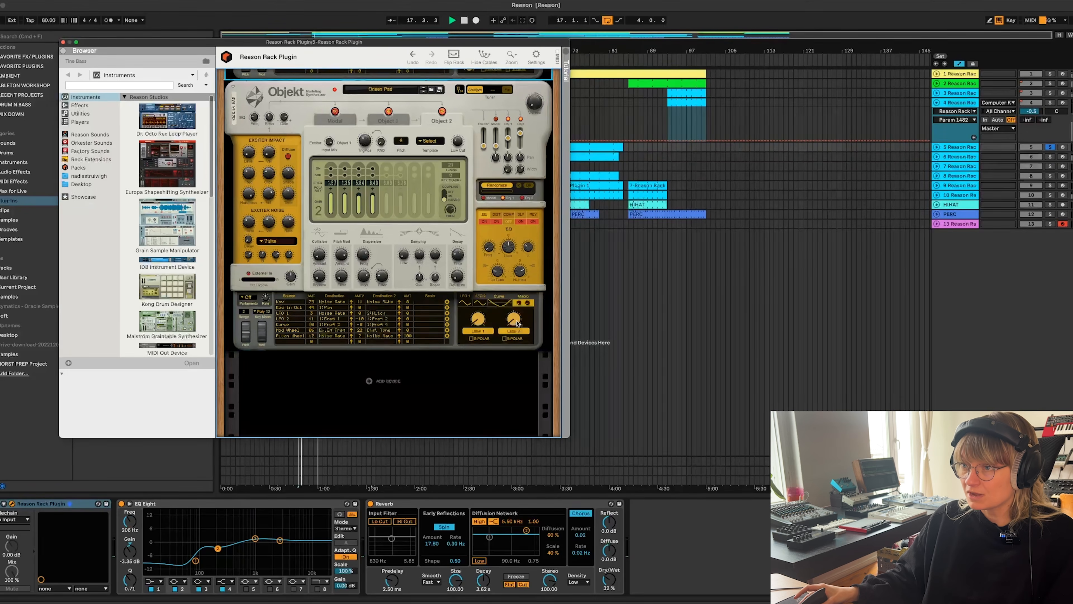
left_click(530, 108)
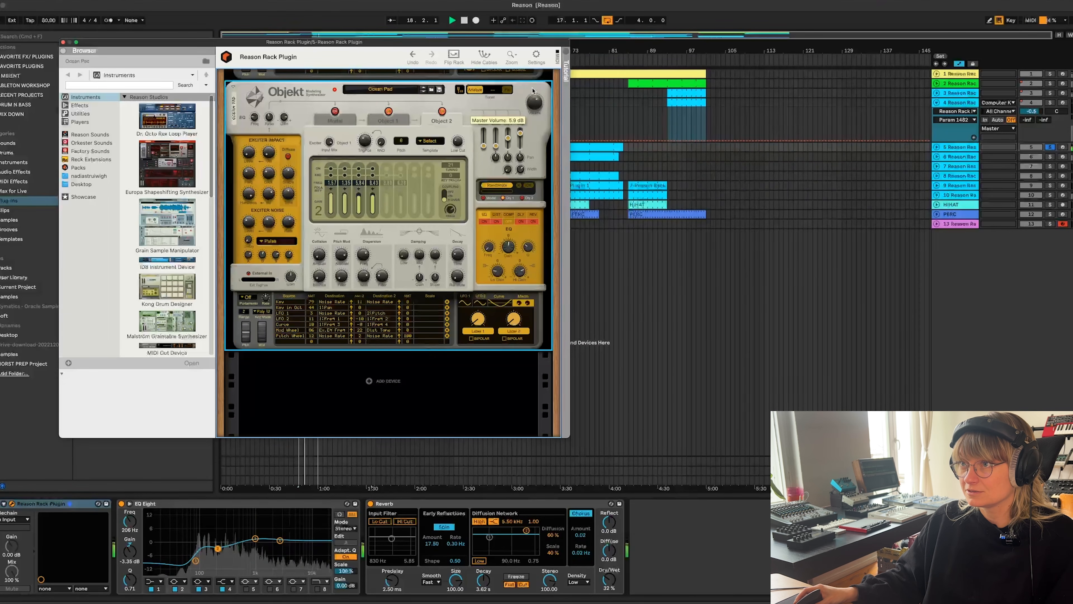
scroll(530, 280, "up", 3)
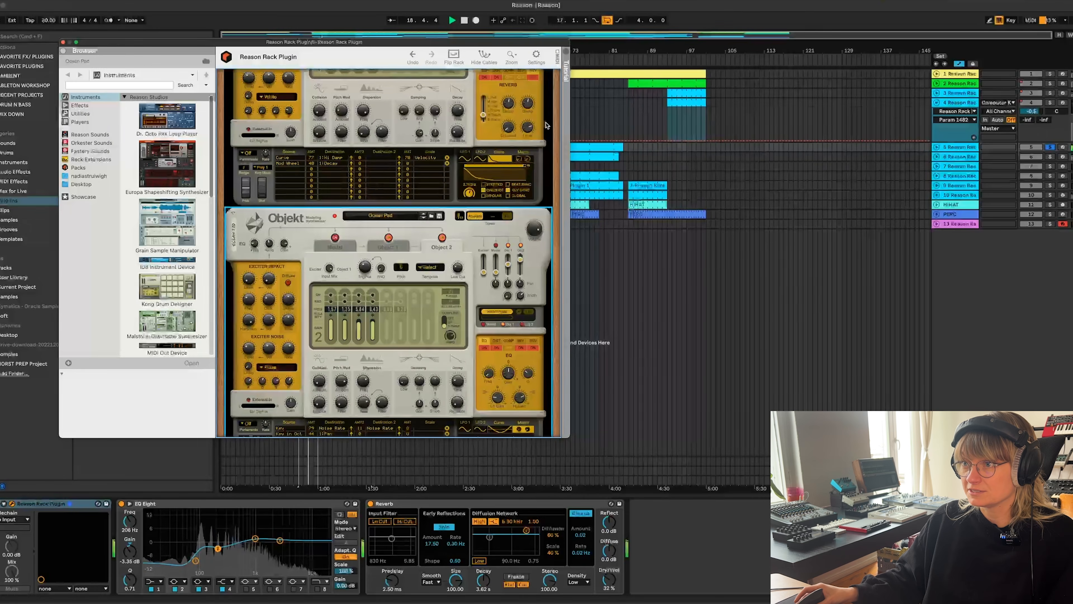
Set the Ocean Pad Objekt's master volume to 10.0 dB after checking its EQ section
scroll(527, 275, "down", 3)
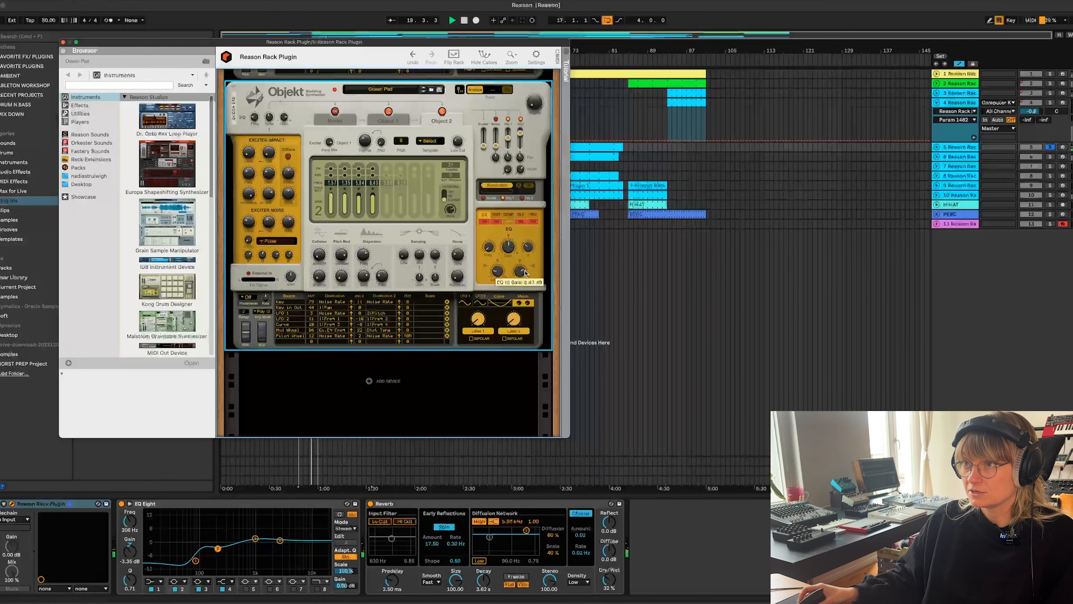
scroll(528, 254, "up", 3)
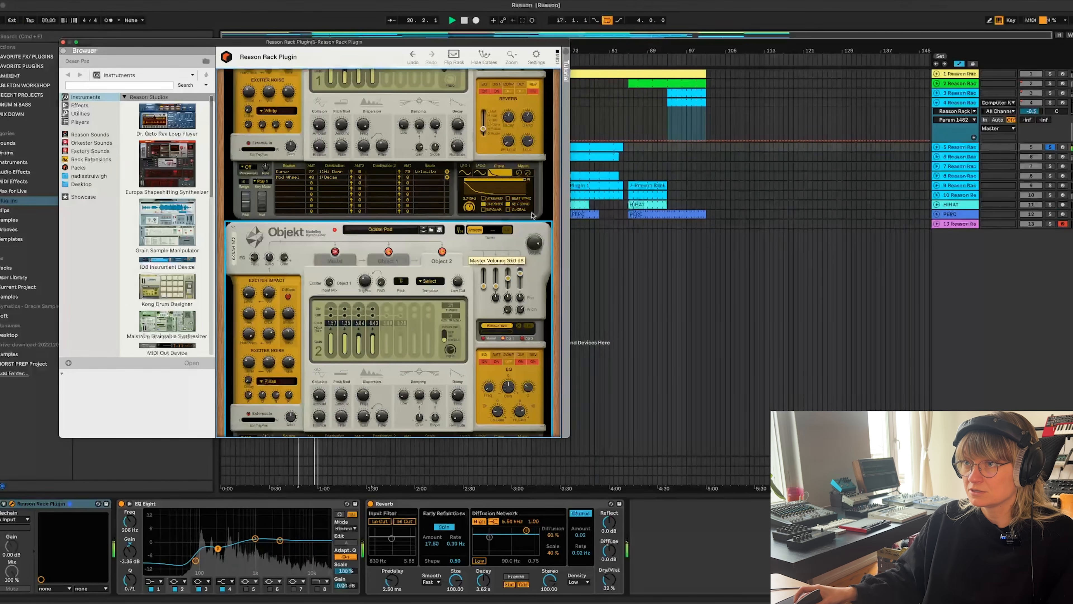
scroll(532, 203, "up", 5)
scroll(532, 171, "up", 5)
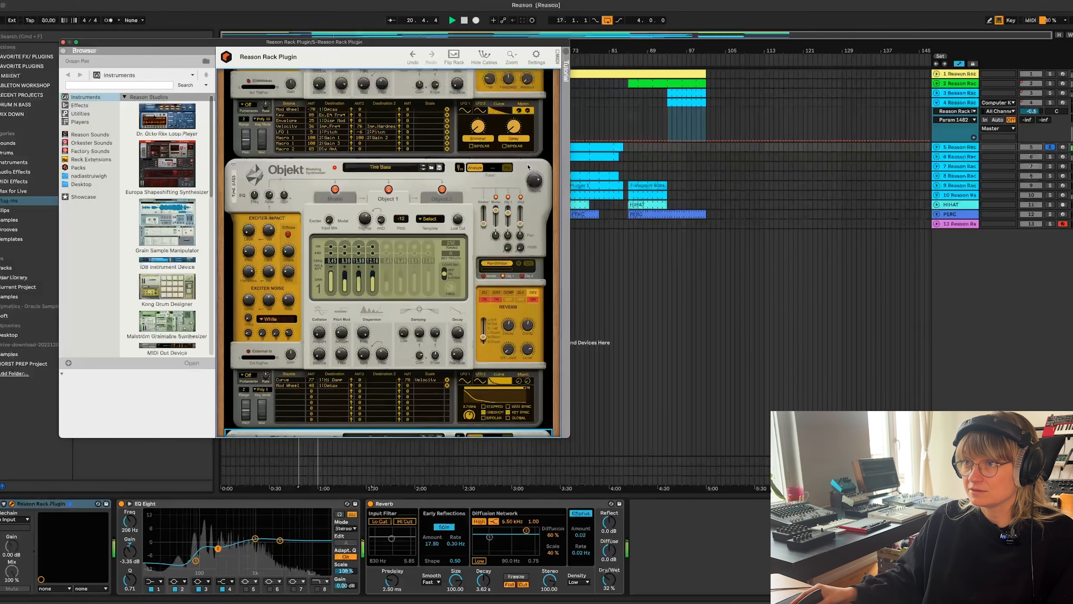
Raise the master volumes of the Tine Bass, Mellow Tongue and HiHat Synth Objekt devices to bring all layers back
scroll(528, 140, "up", 1)
left_click(535, 108)
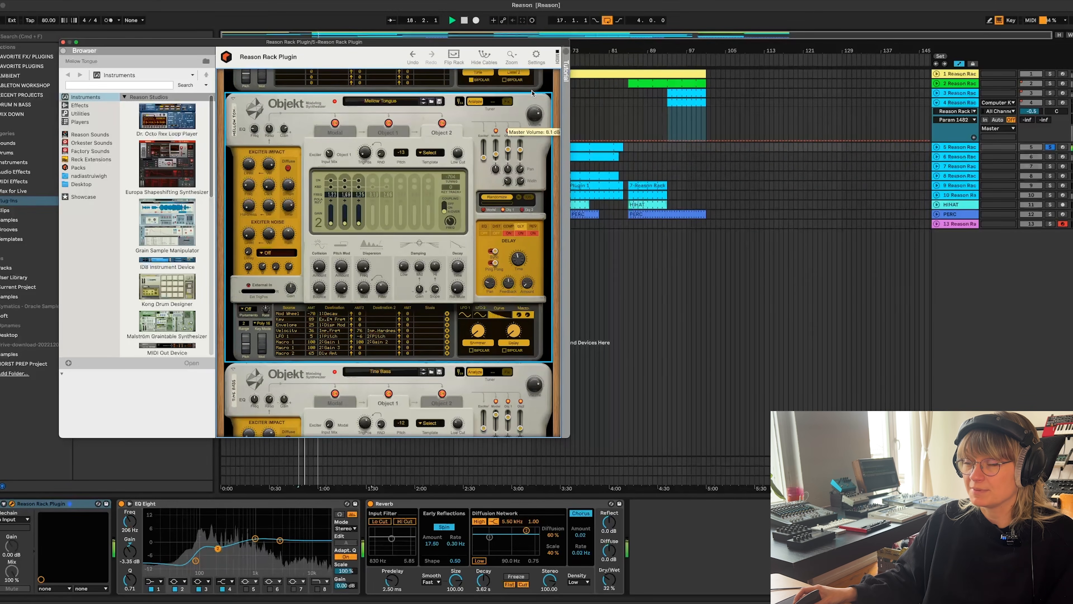
scroll(532, 97, "up", 7)
left_click(528, 99)
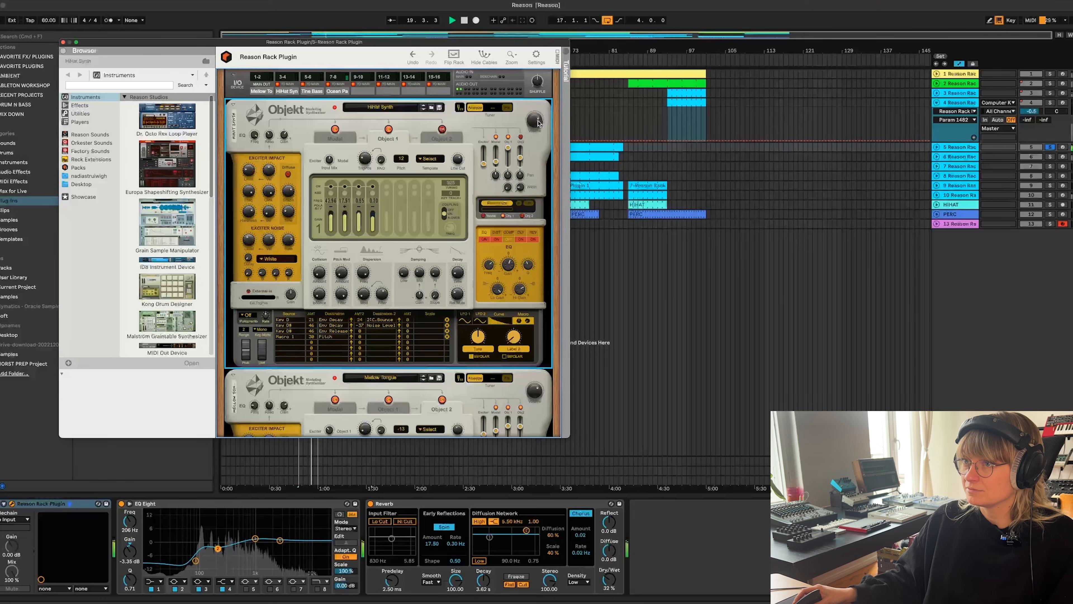
left_click_drag(538, 121, 535, 121)
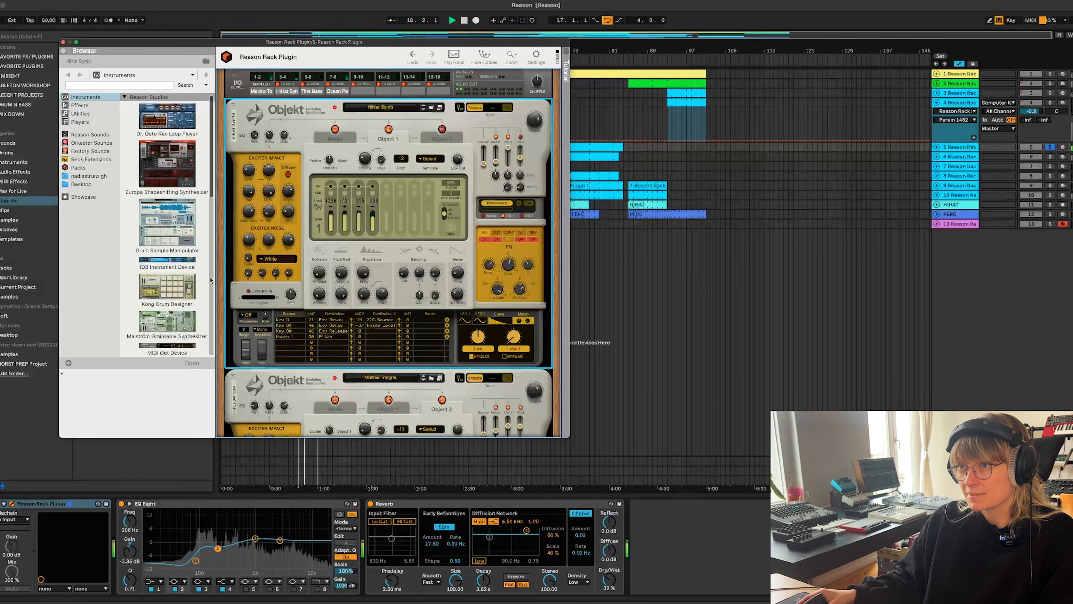
Examine the output pairs assigned to the four Objekt devices, replay the layered track, and close its rack window
left_click(182, 261)
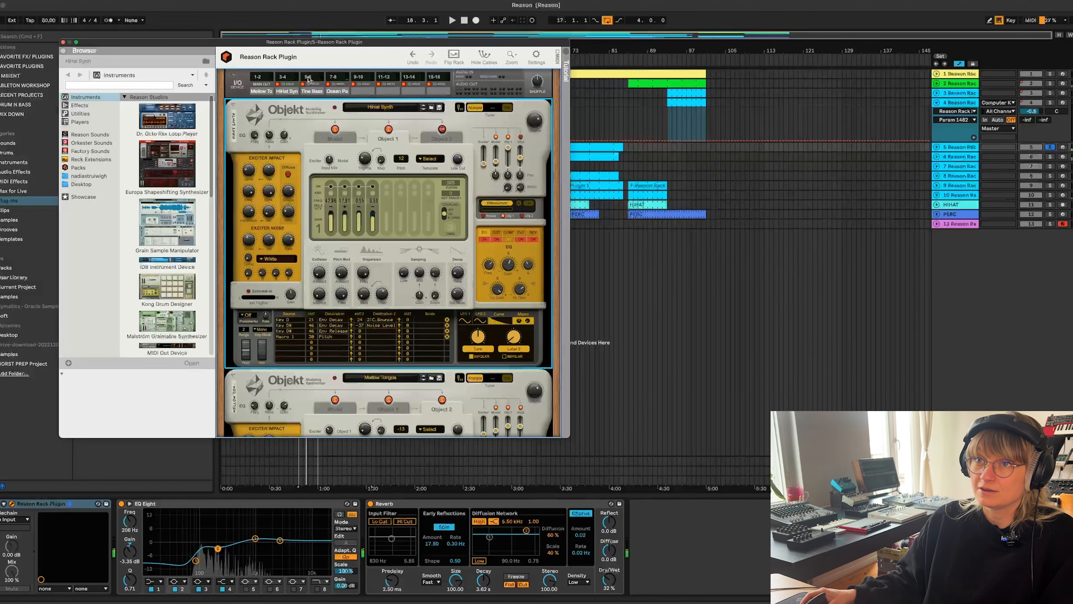
left_click(313, 76)
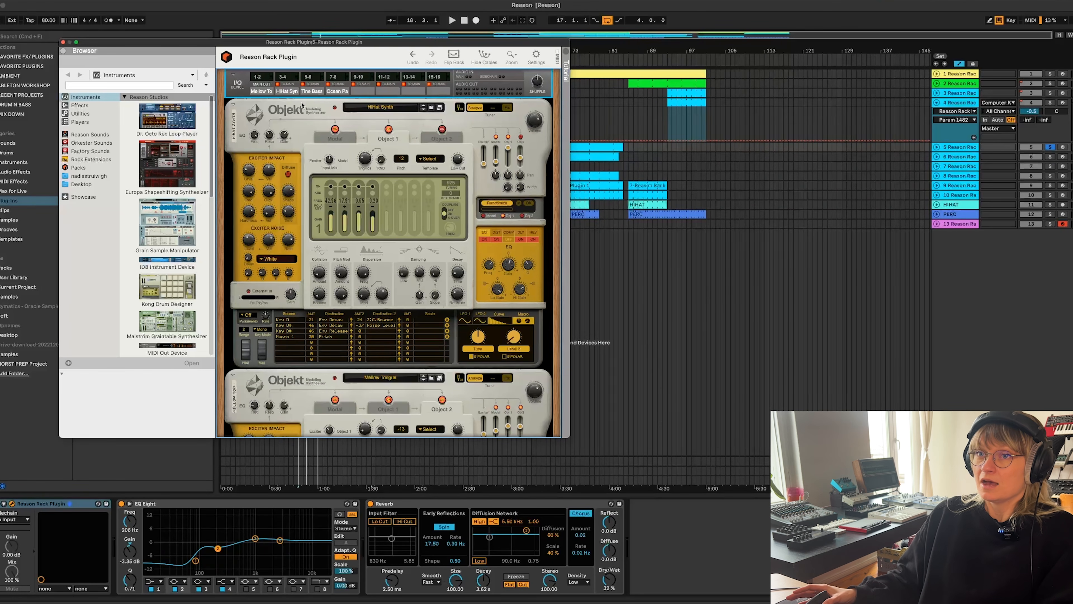
key("space")
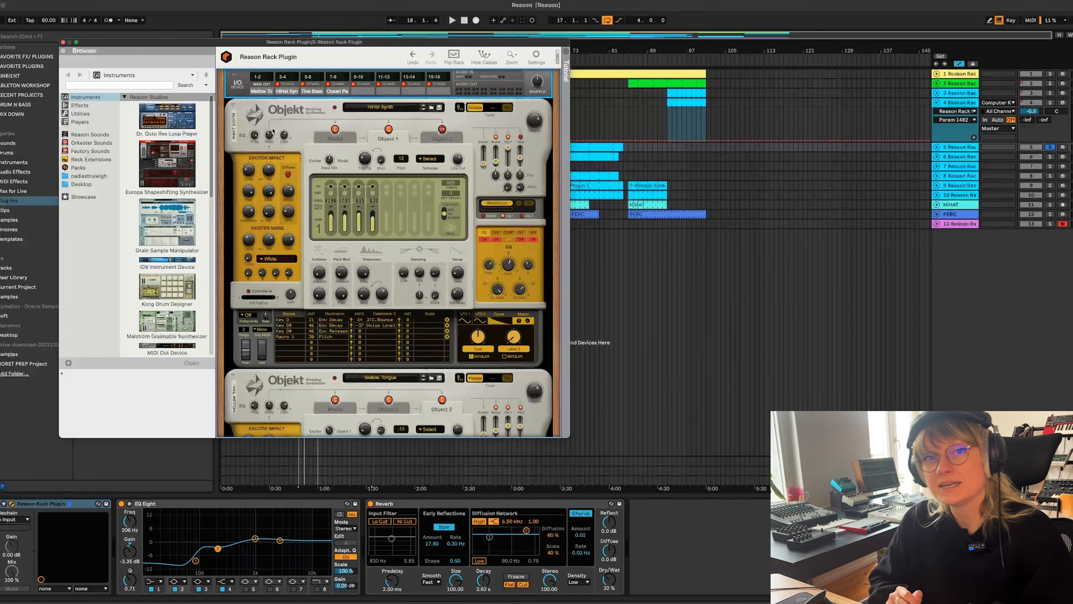
key("space")
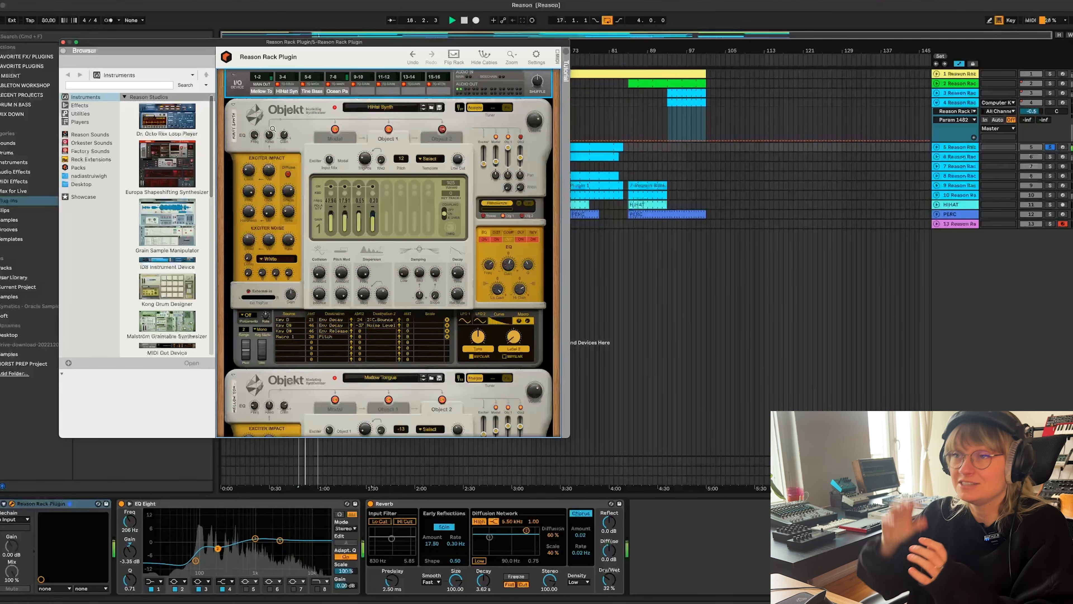
left_click(254, 145)
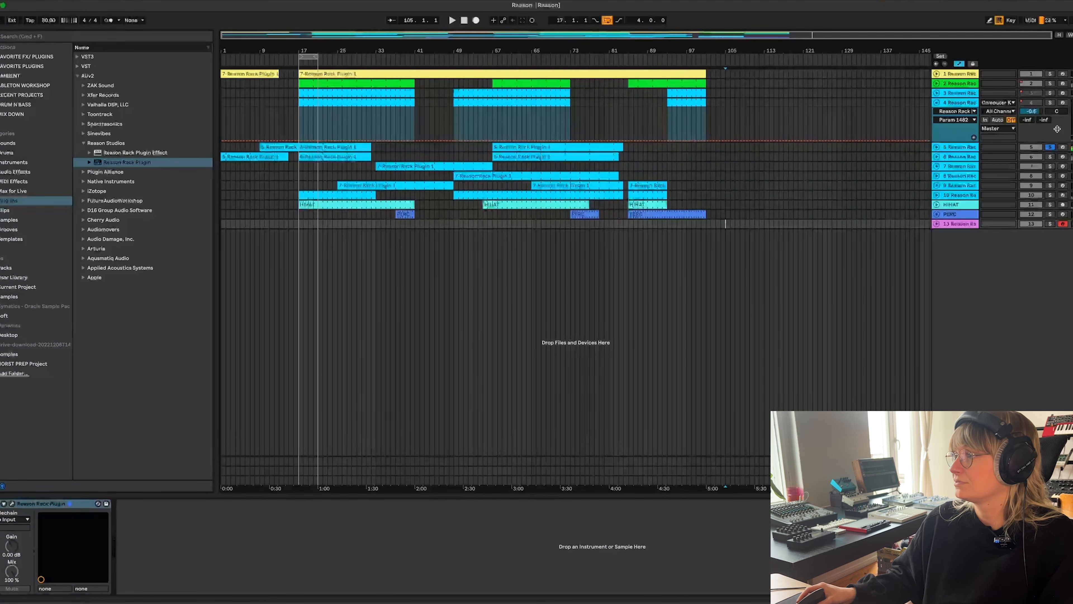
Solo the sixth track and play it from its clip at bar 17
left_click(1049, 156)
key("space")
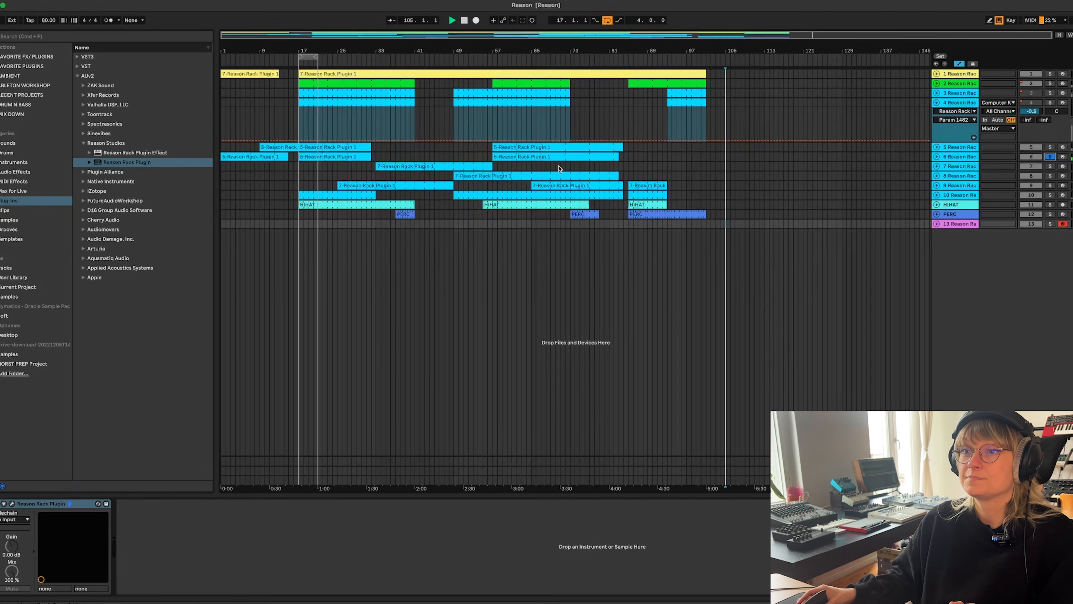
left_click(315, 159)
key("space")
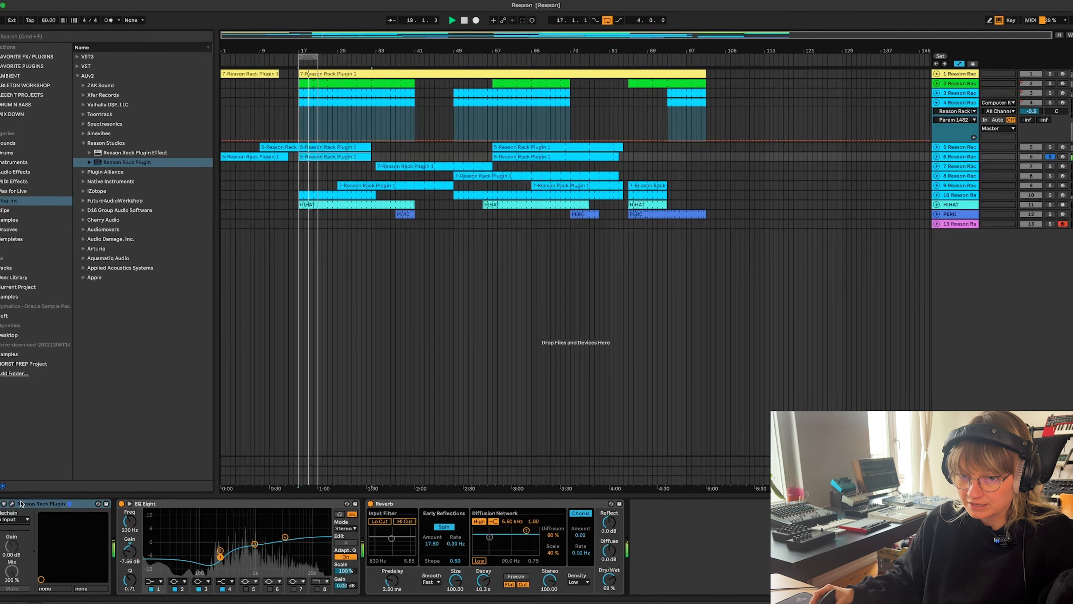
Open the sixth track's Reason Rack Plugin, look through its stacked Objekt devices, and close it
left_click(13, 504)
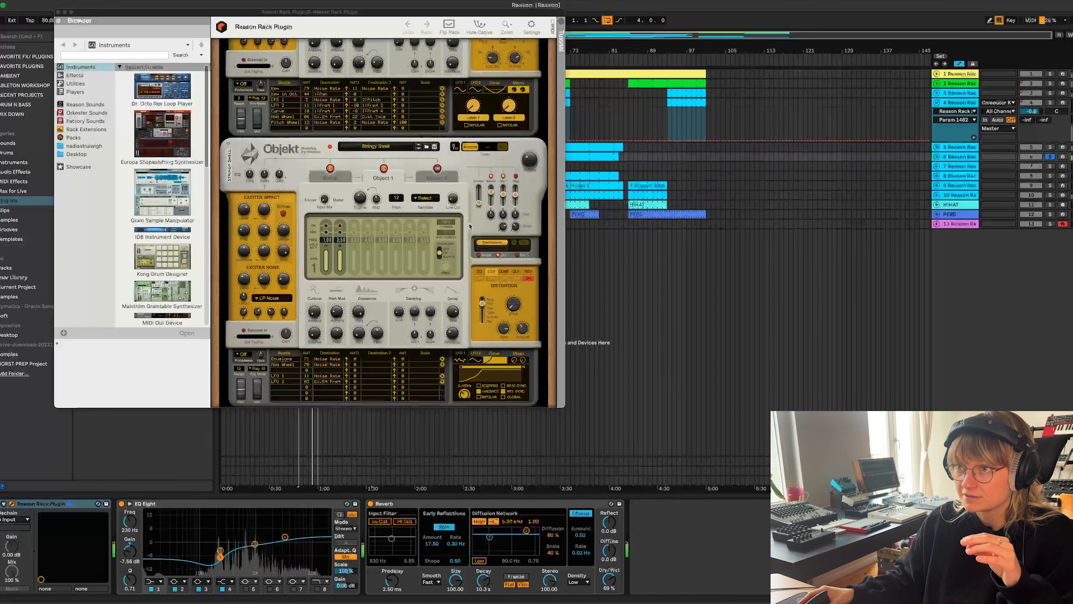
scroll(470, 226, "down", 10)
scroll(466, 232, "down", 10)
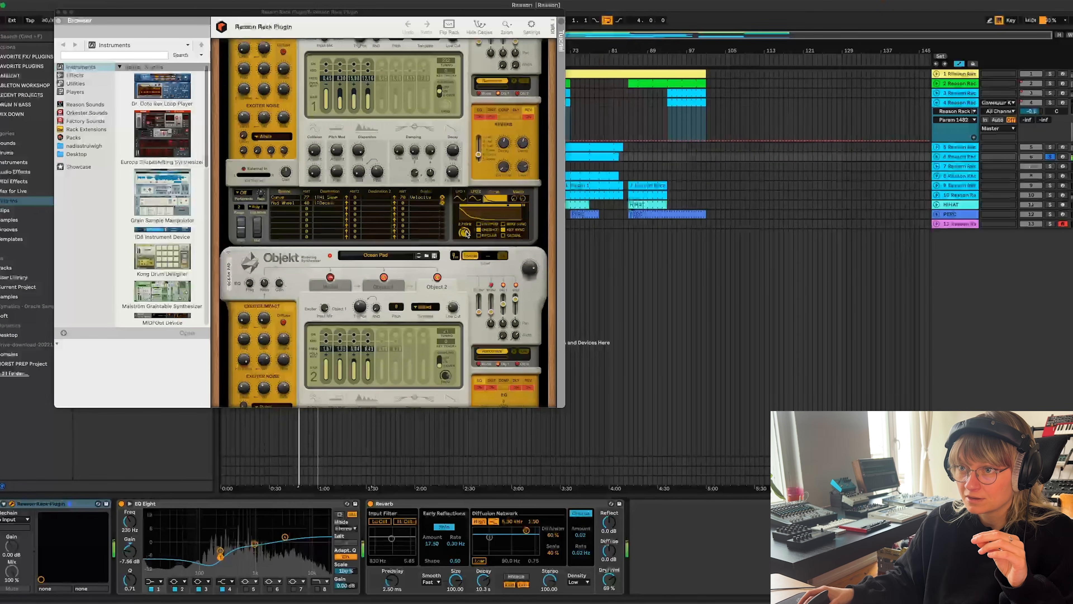
scroll(467, 234, "down", 5)
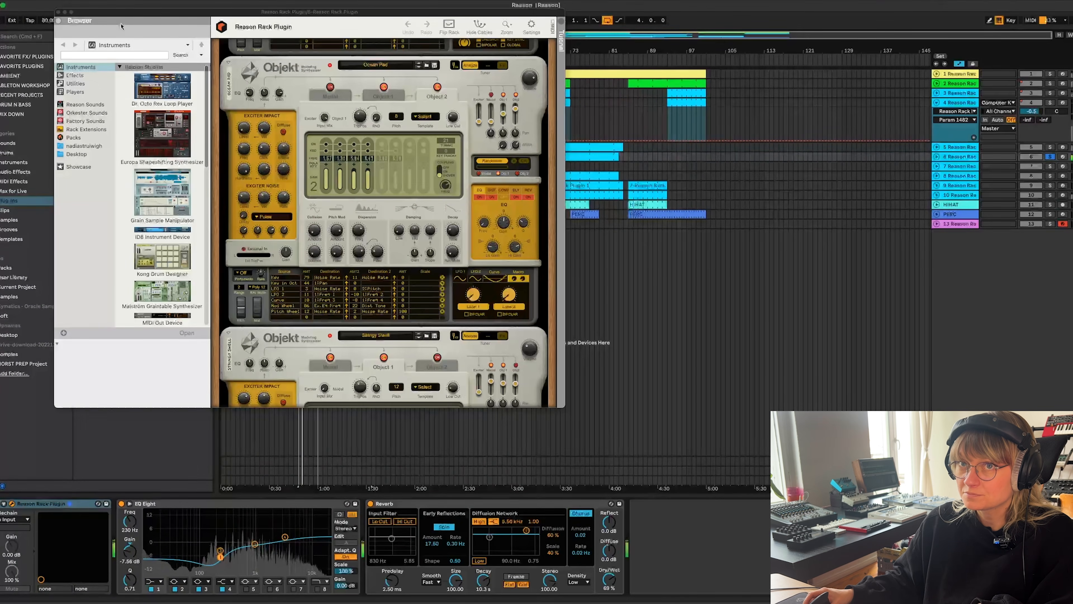
left_click(58, 12)
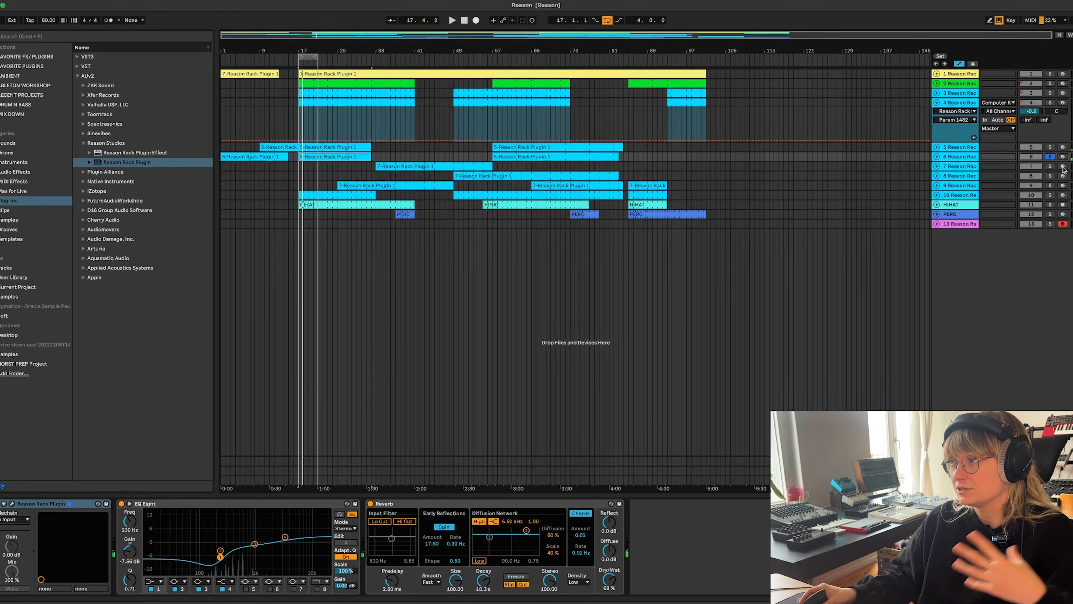
Solo and play the seventh track from bar 33, and inspect the notes in the sixth track's clip at bar 17
left_click(430, 166)
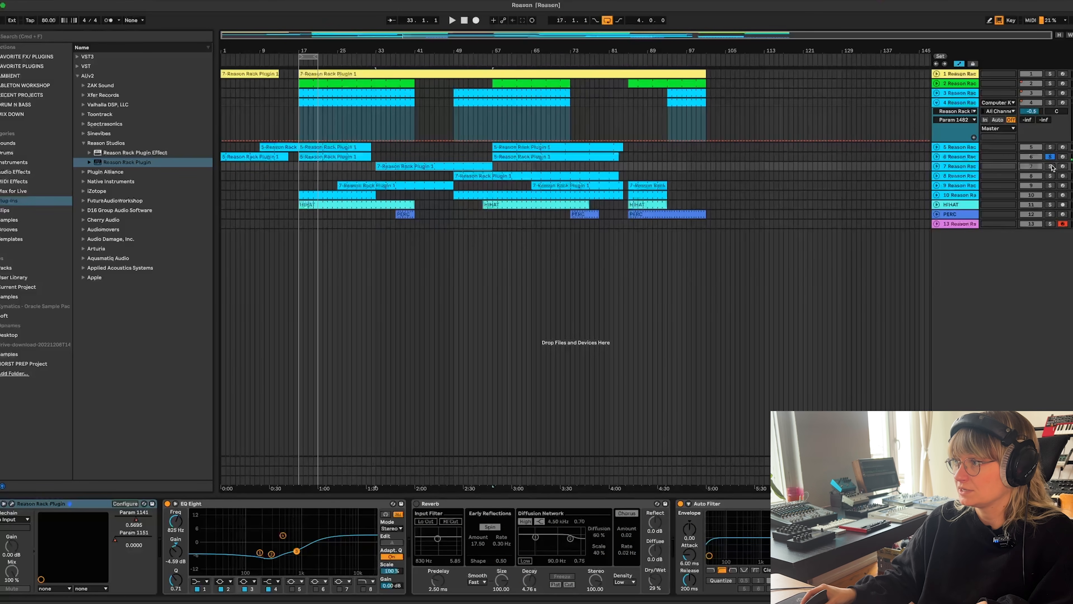
key("space")
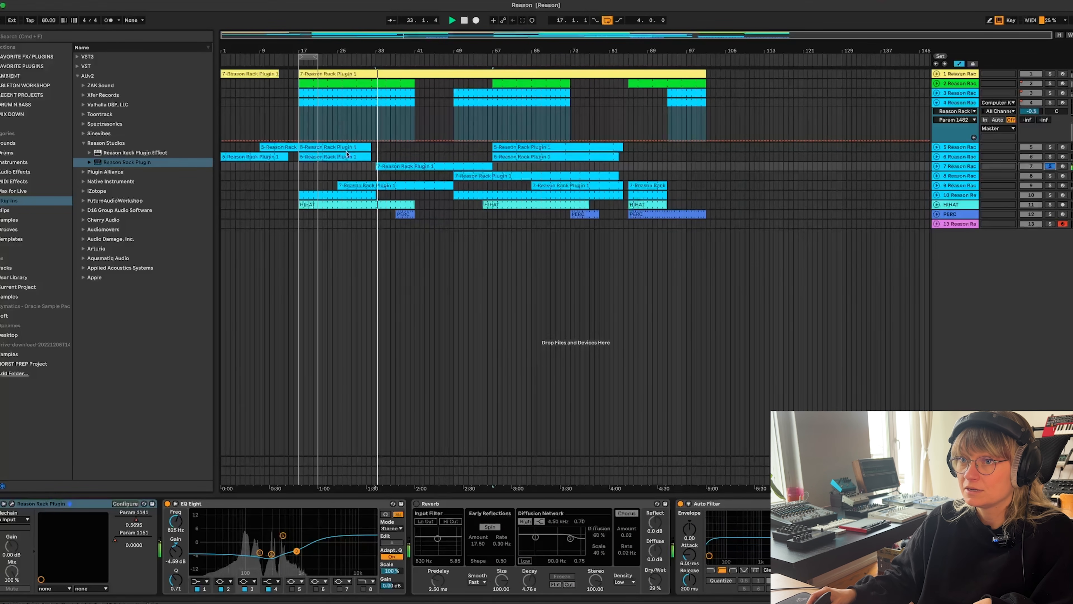
double_click(332, 157)
left_click_drag(362, 493, 336, 495)
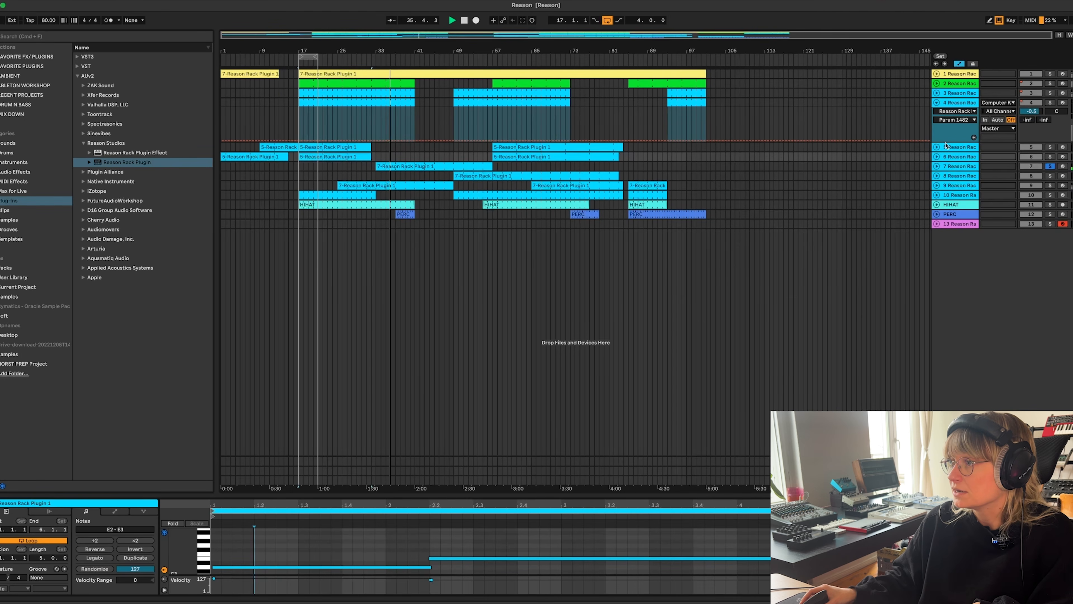
Open the seventh track's Reason Rack Plugin and reposition its window over the arrangement
left_click(480, 169)
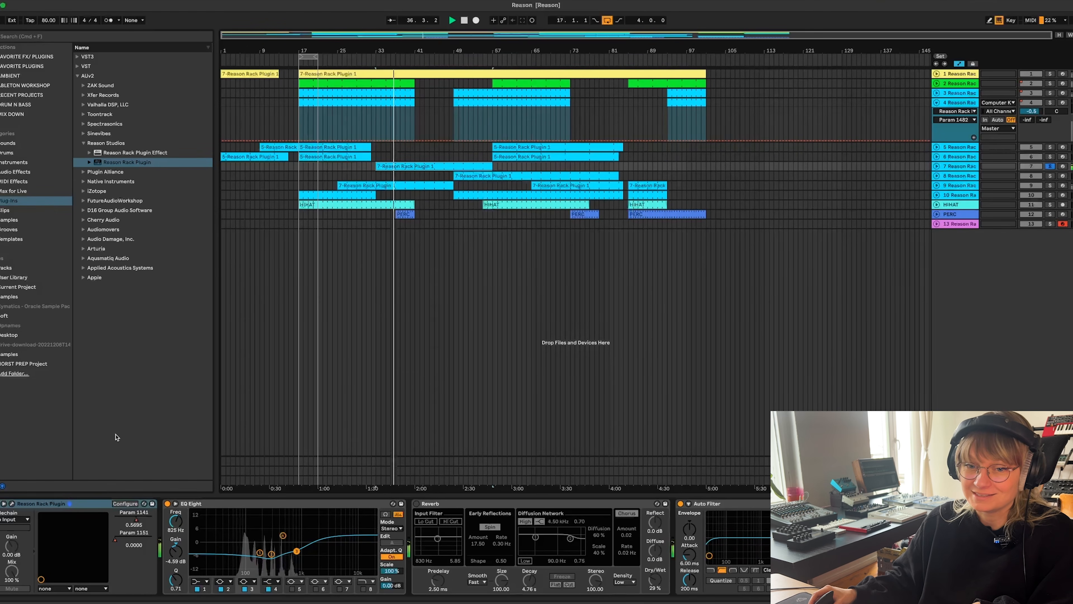
left_click(12, 503)
left_click_drag(600, 56, 410, 107)
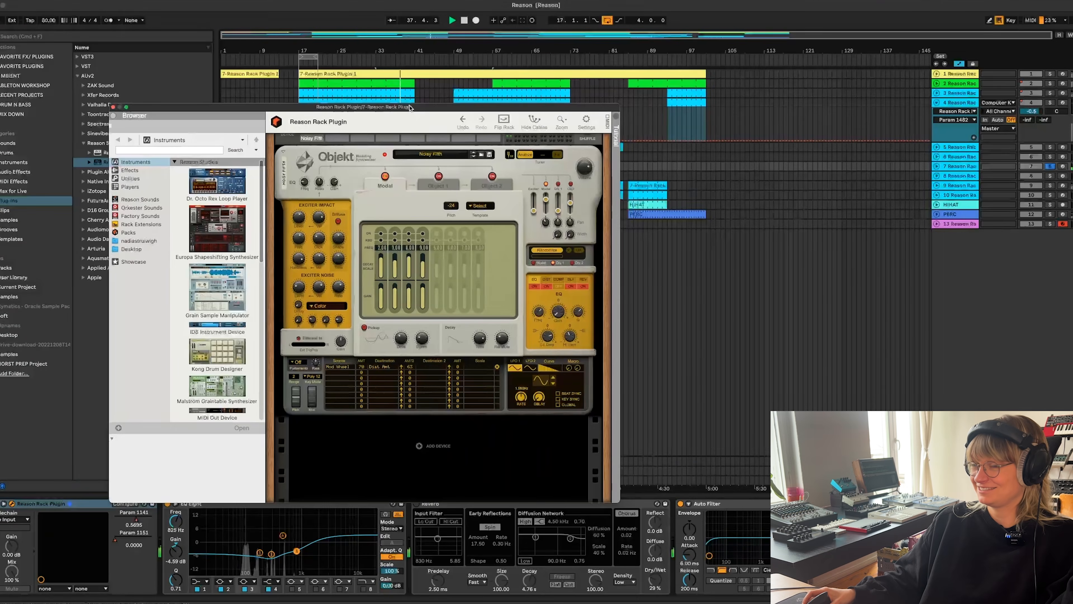
Switch Noisy Fifth's delay and reverb effects off and on again, and try its modal level
left_click(573, 286)
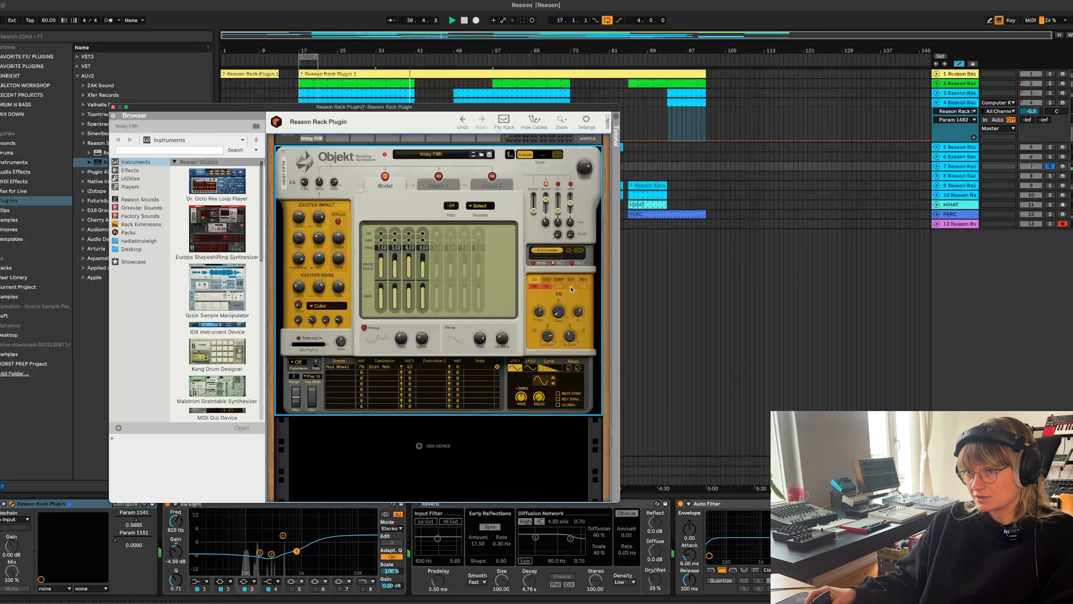
left_click(583, 286)
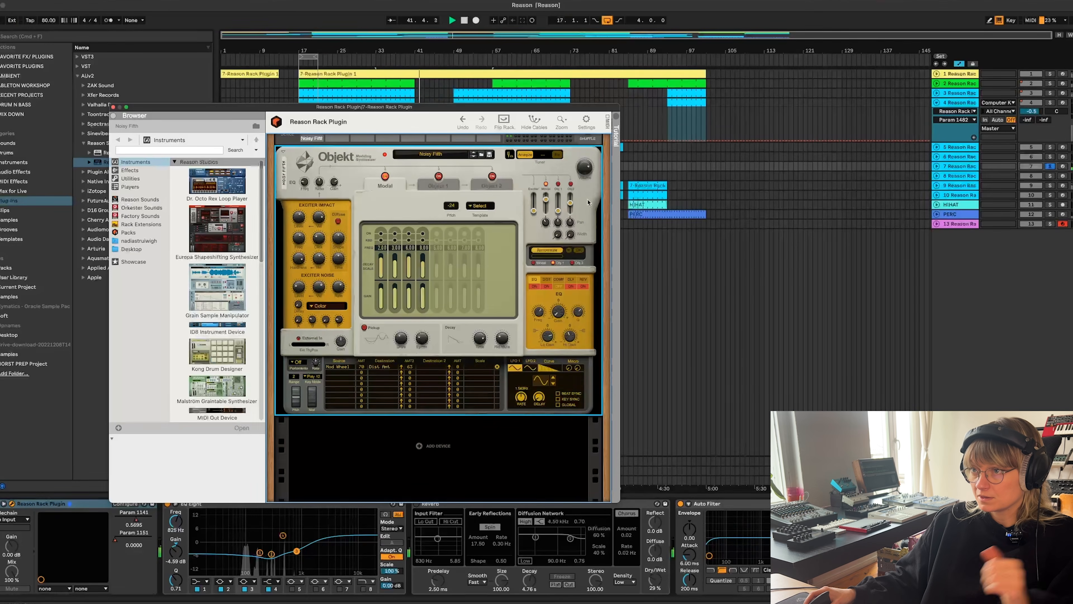
mouse_move(546, 199)
left_mouse_down()
mouse_move(546, 218)
mouse_move(546, 202)
left_mouse_up()
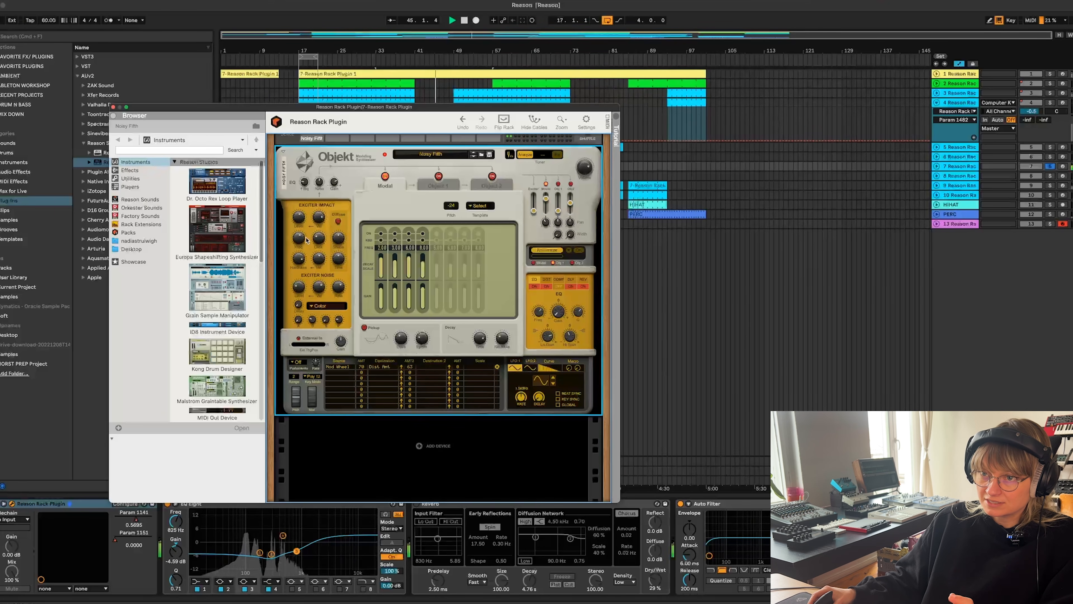
Adjust Noisy Fifth's Exciter Impact hardness, click and diffuse shape, trying the click at about 90%
left_click_drag(301, 257, 300, 273)
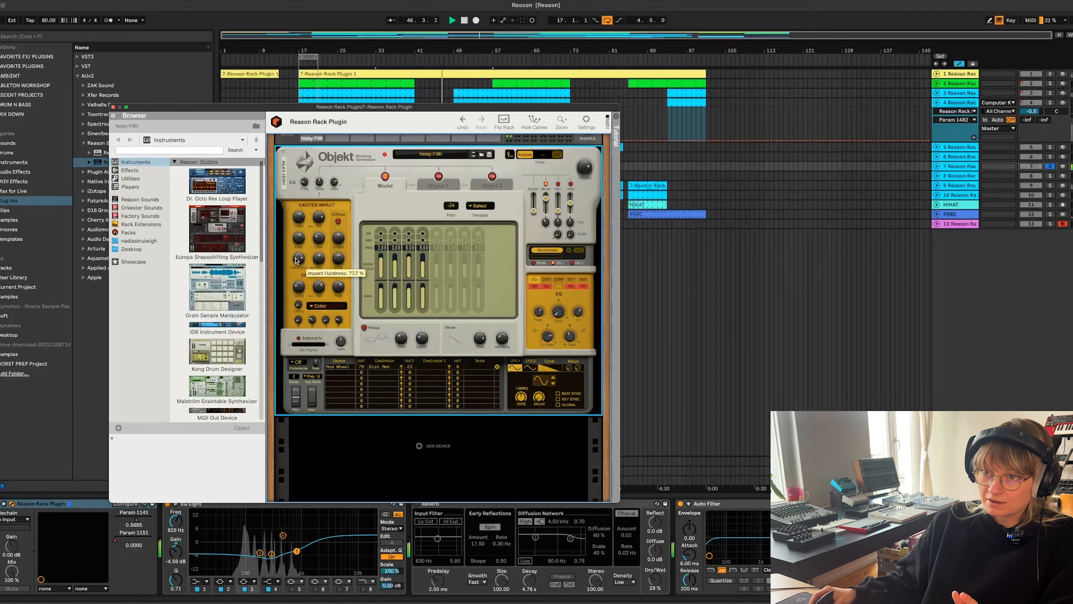
mouse_move(300, 240)
left_click_drag(300, 240, 298, 232)
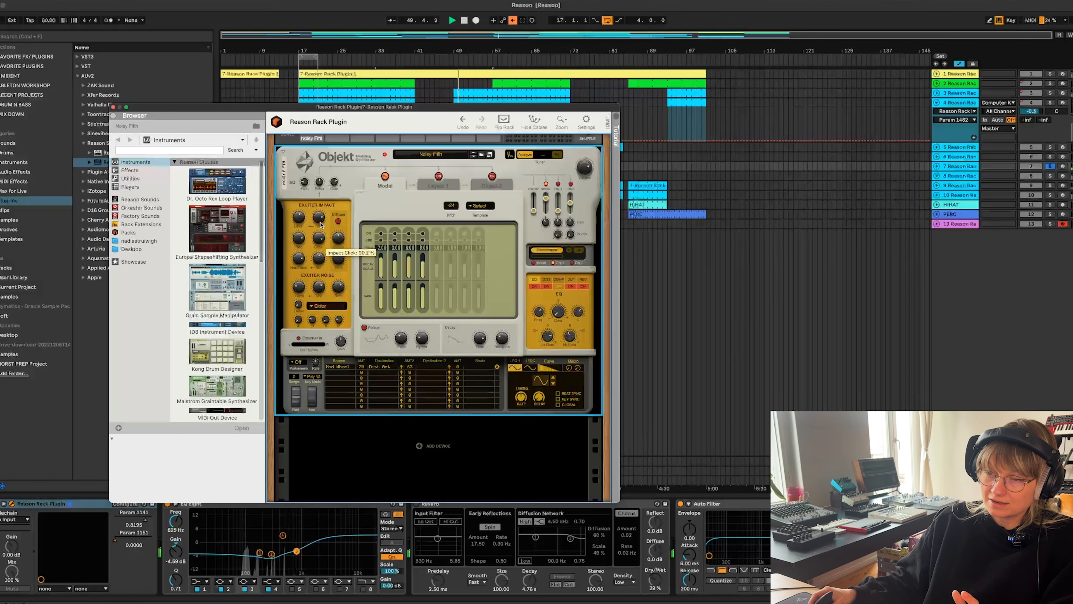
left_click_drag(320, 225, 321, 229)
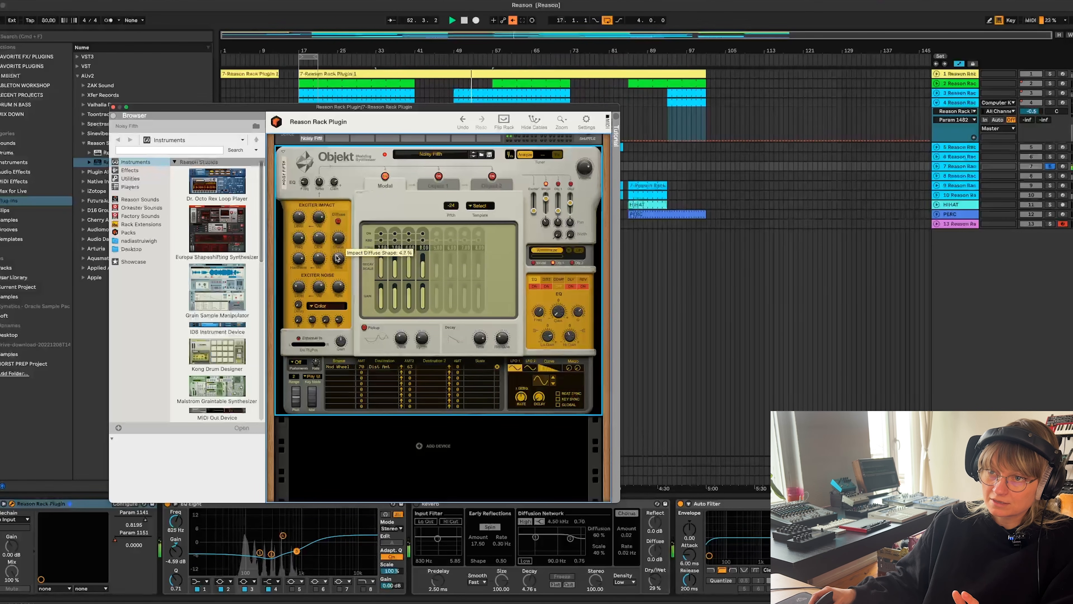
left_click_drag(332, 239, 338, 244)
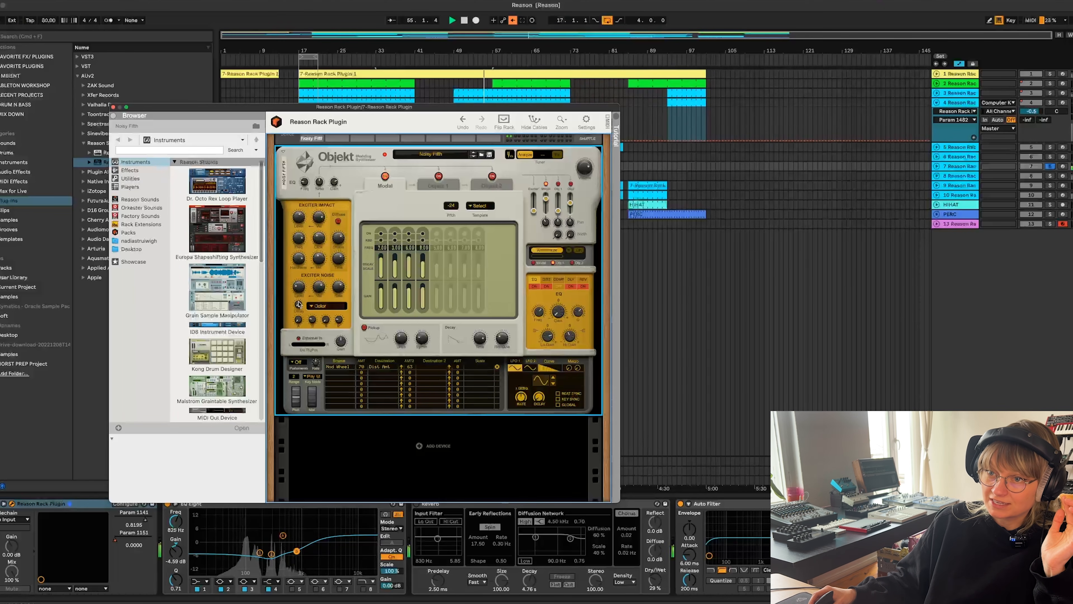
Review the Exciter Noise types, keep Color, and adjust the noise envelope's sustain, decay and release
left_click(319, 306)
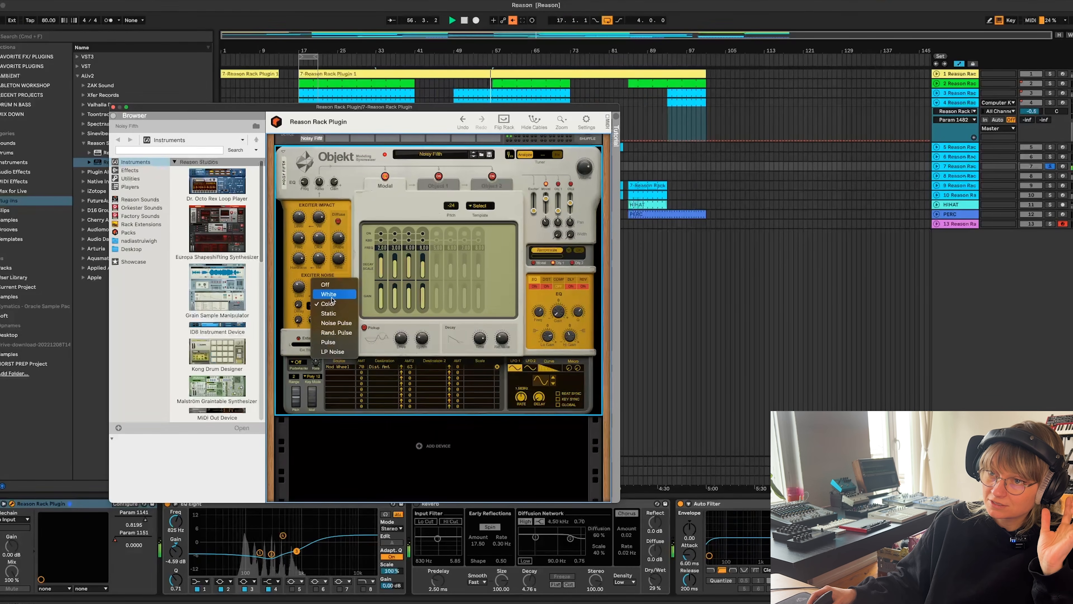
left_click(300, 284)
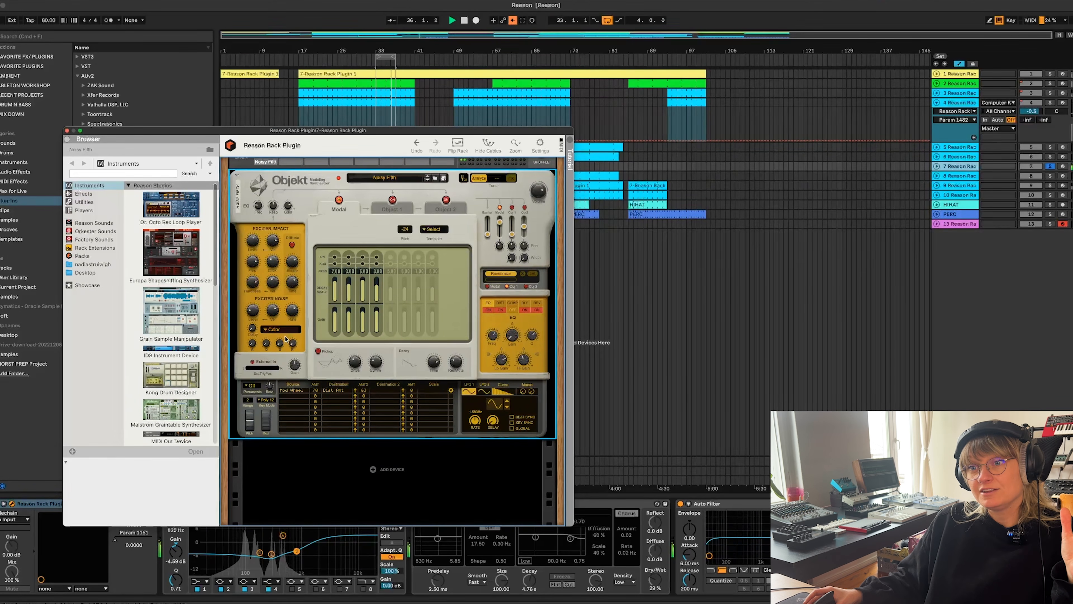
mouse_move(264, 341)
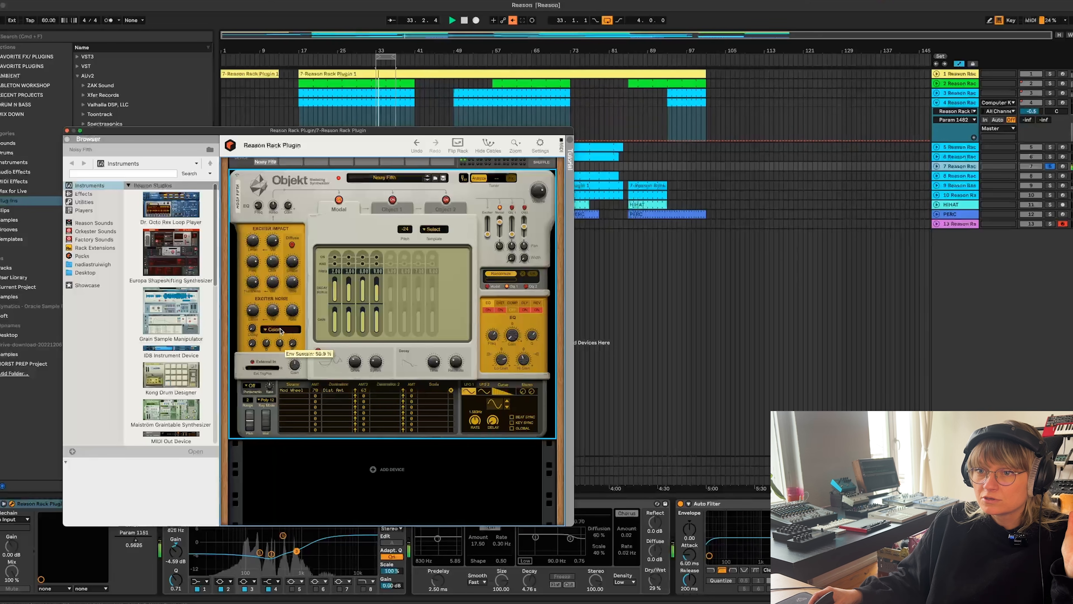
left_click_drag(292, 343, 290, 326)
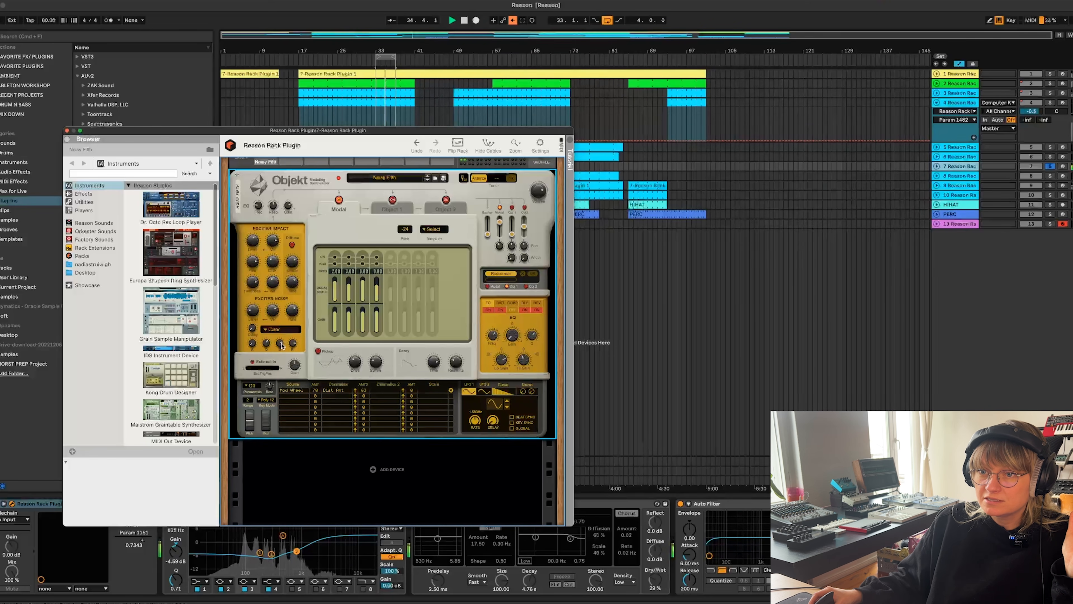
mouse_move(282, 345)
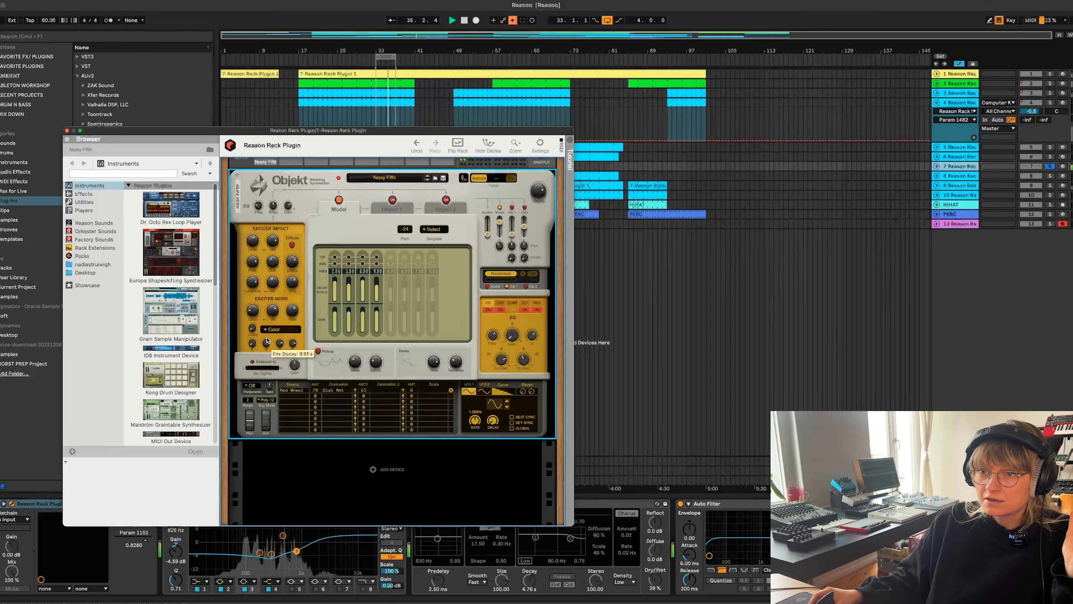
mouse_move(297, 323)
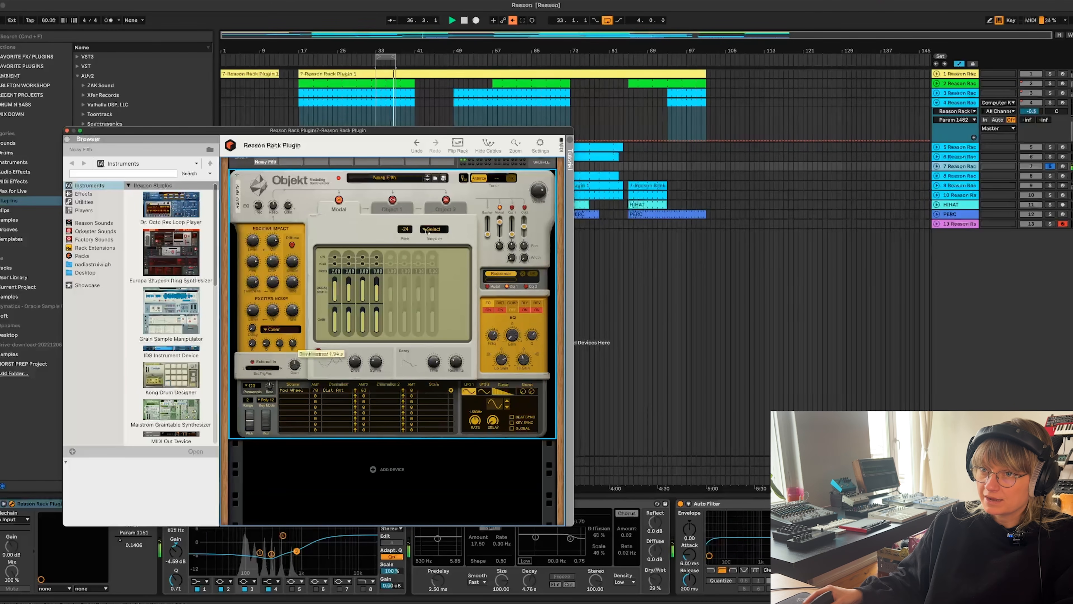
Switch the fifth partial of Noisy Fifth's Modal section on and off again while the loop plays
left_click(391, 262)
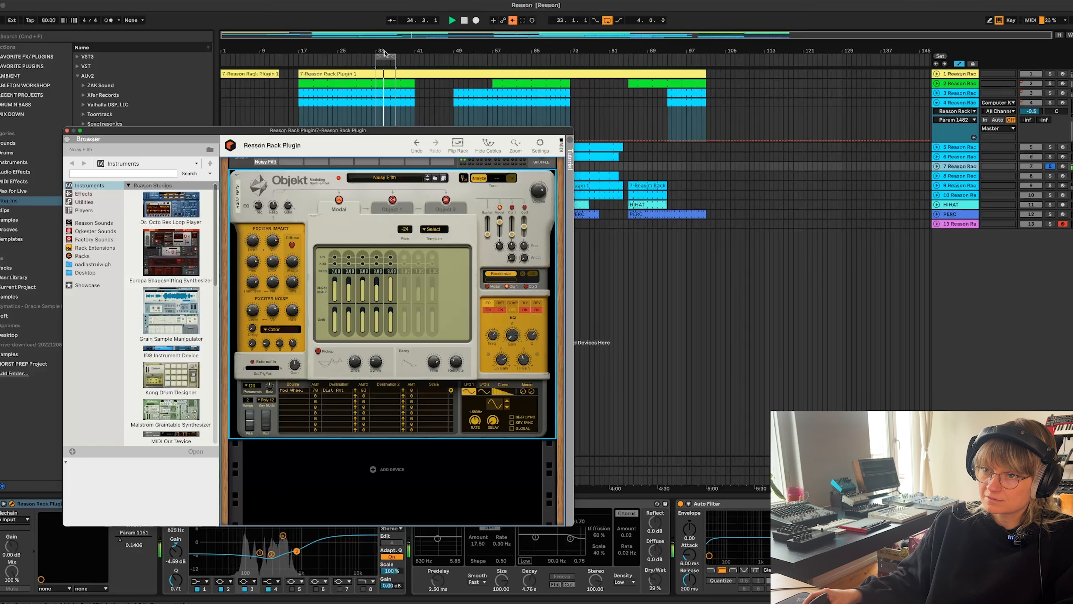
left_click_drag(391, 29, 392, 272)
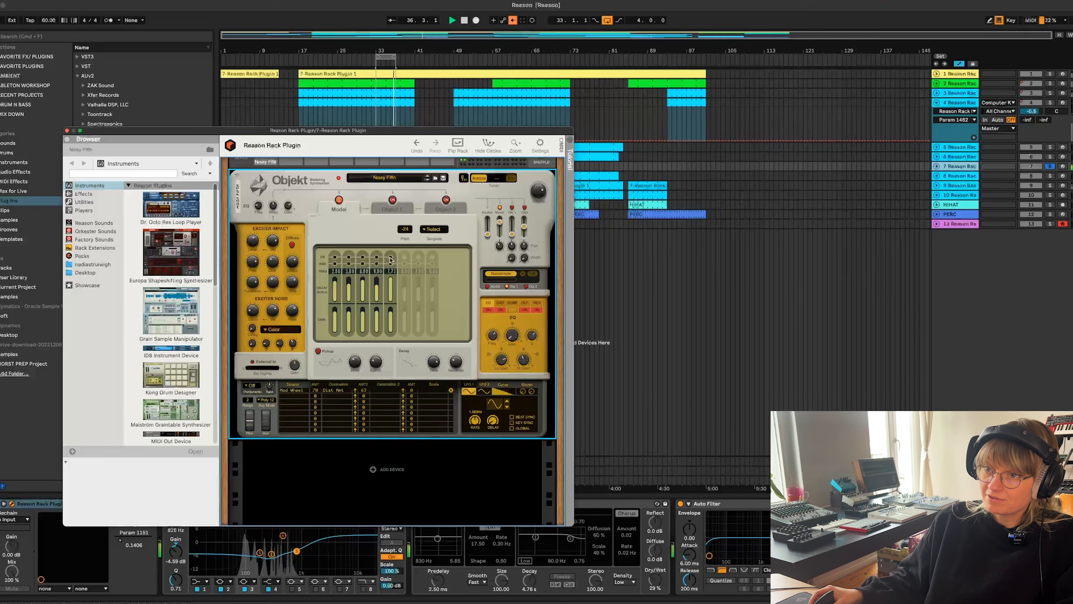
left_click(377, 256)
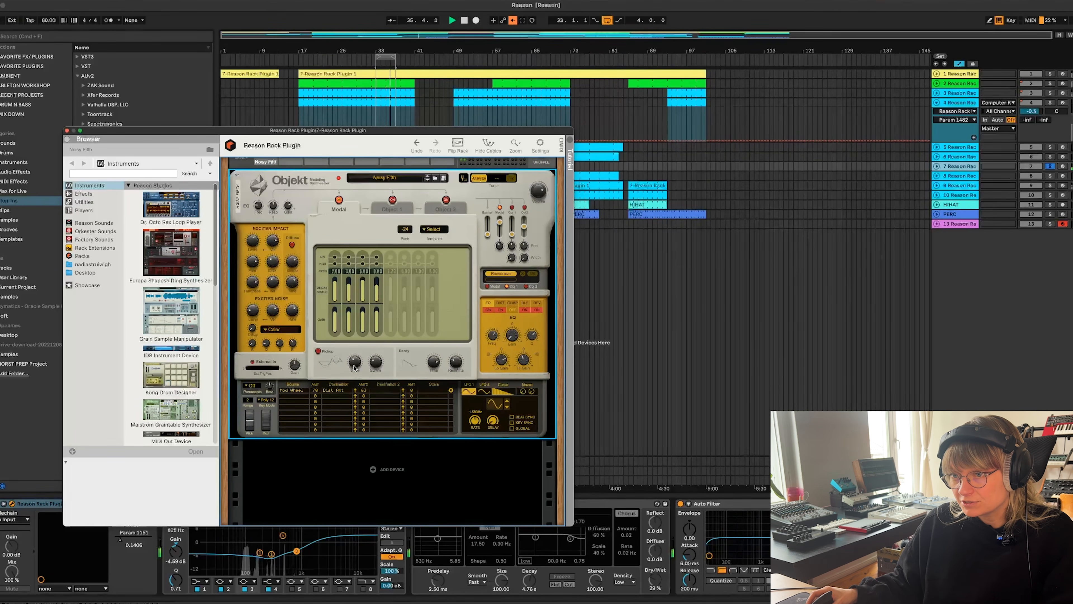
Adjust Noisy Fifth's modal pickup and decay controls during playback, and close its plugin window
mouse_move(355, 369)
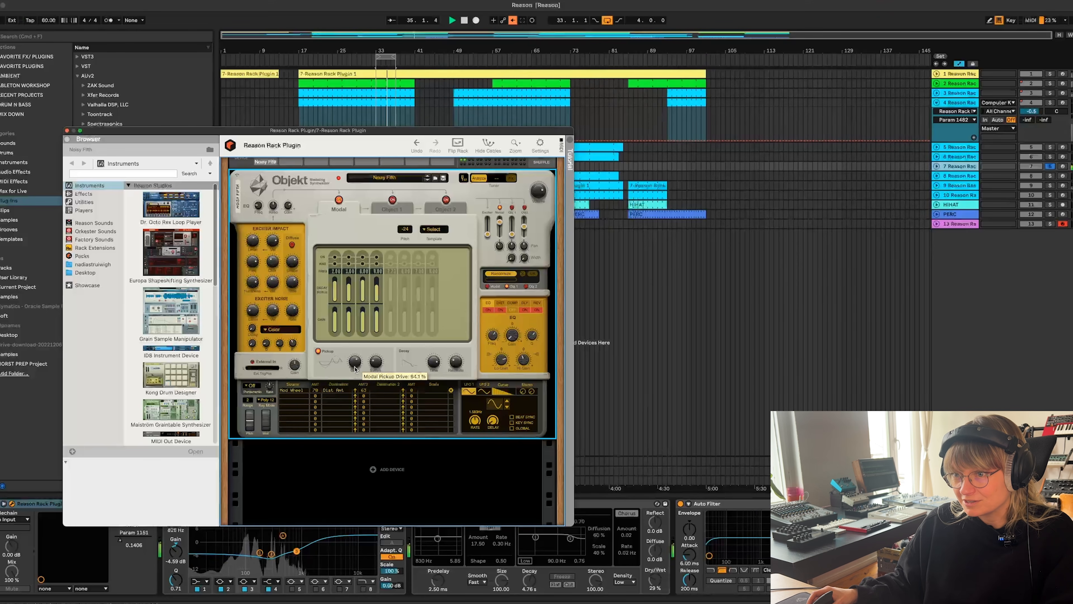
left_click_drag(375, 346, 376, 359)
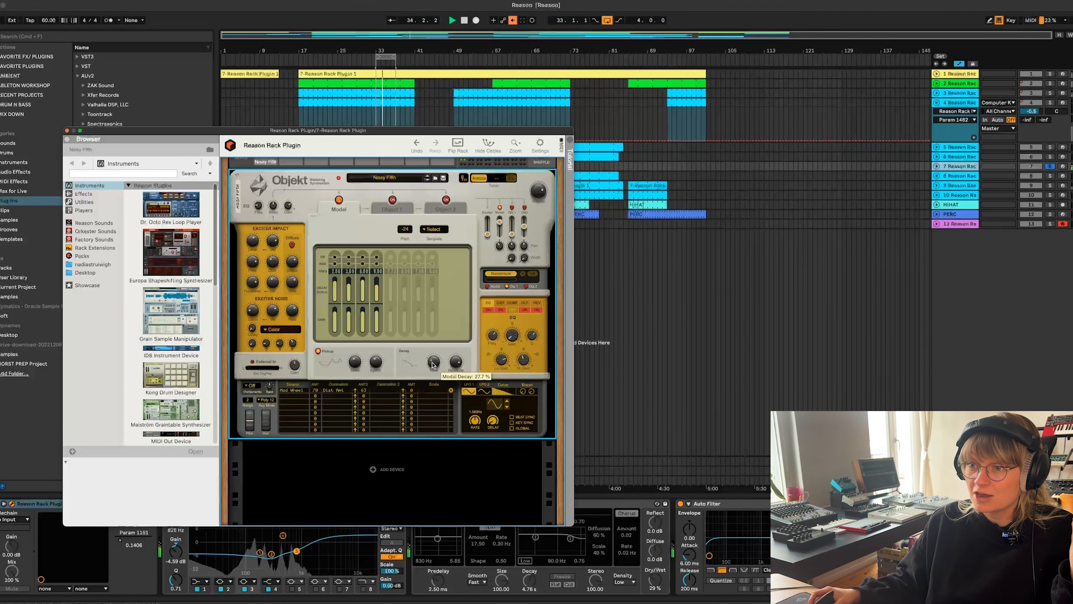
left_click_drag(432, 364, 429, 353)
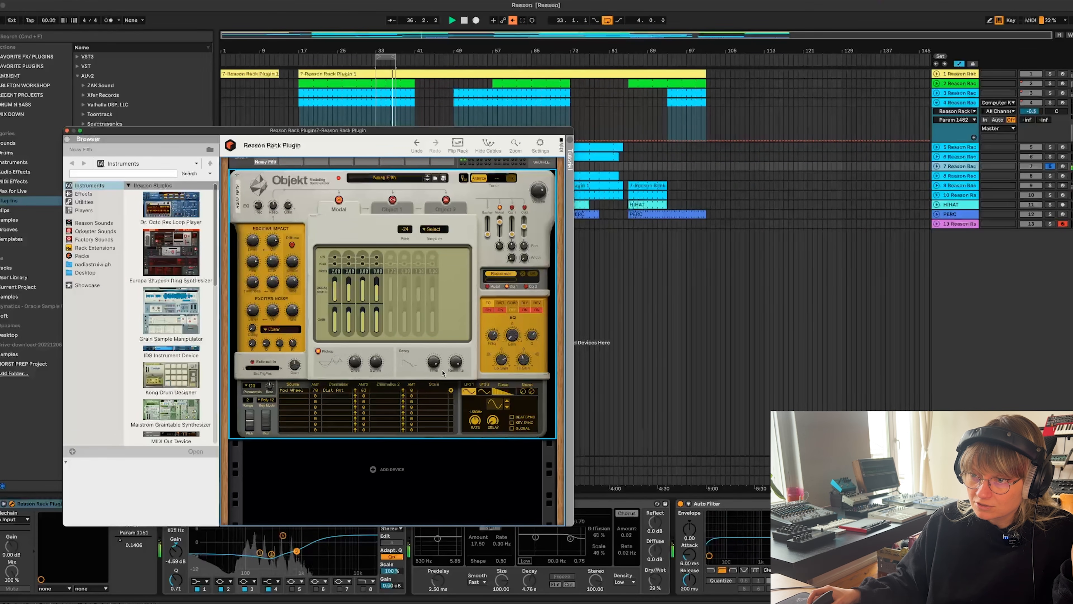
left_click_drag(372, 362, 351, 351)
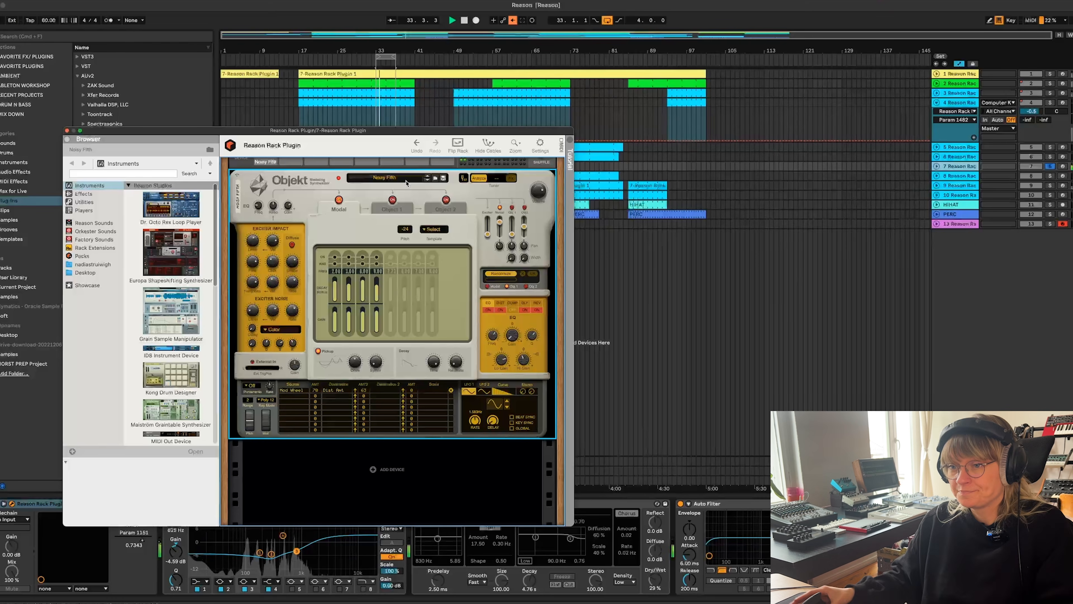
left_click(68, 132)
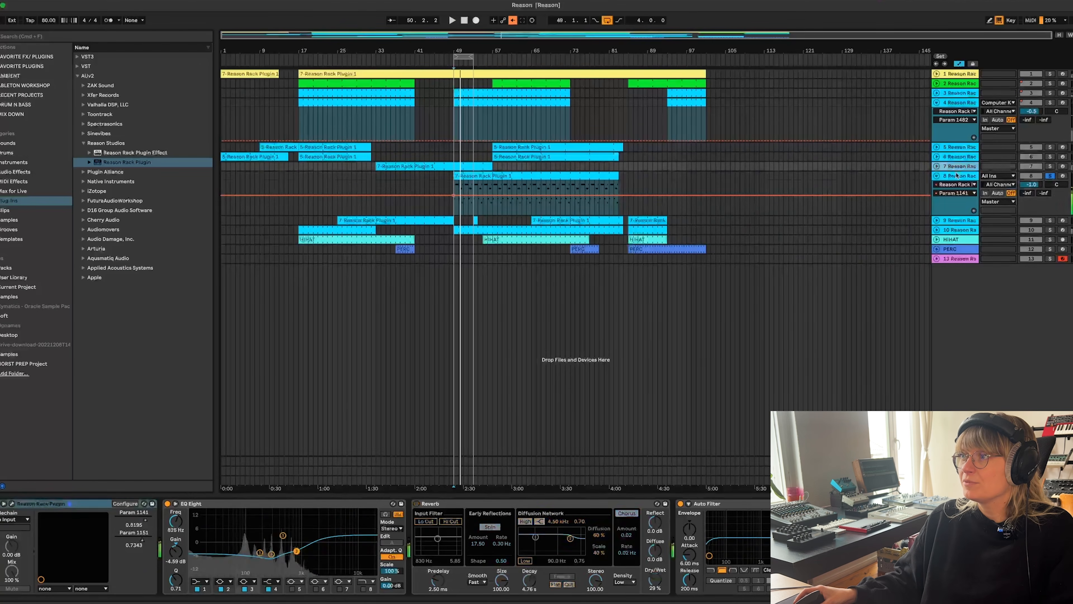
Open the eighth track's Reason Rack Plugin and listen to its Ocean Pad patch from bar 49
key("space")
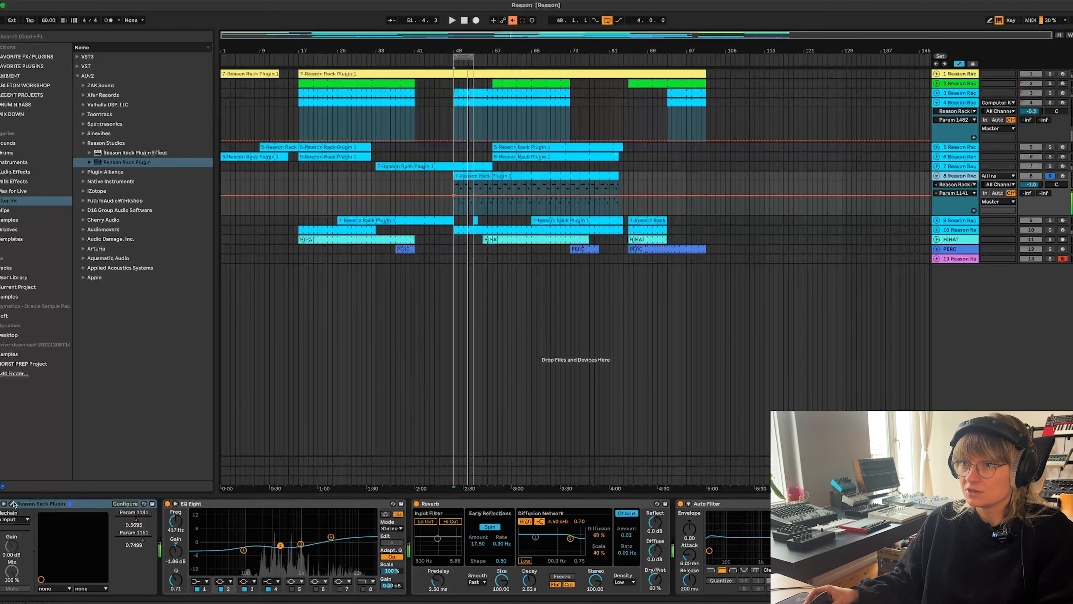
left_click(13, 504)
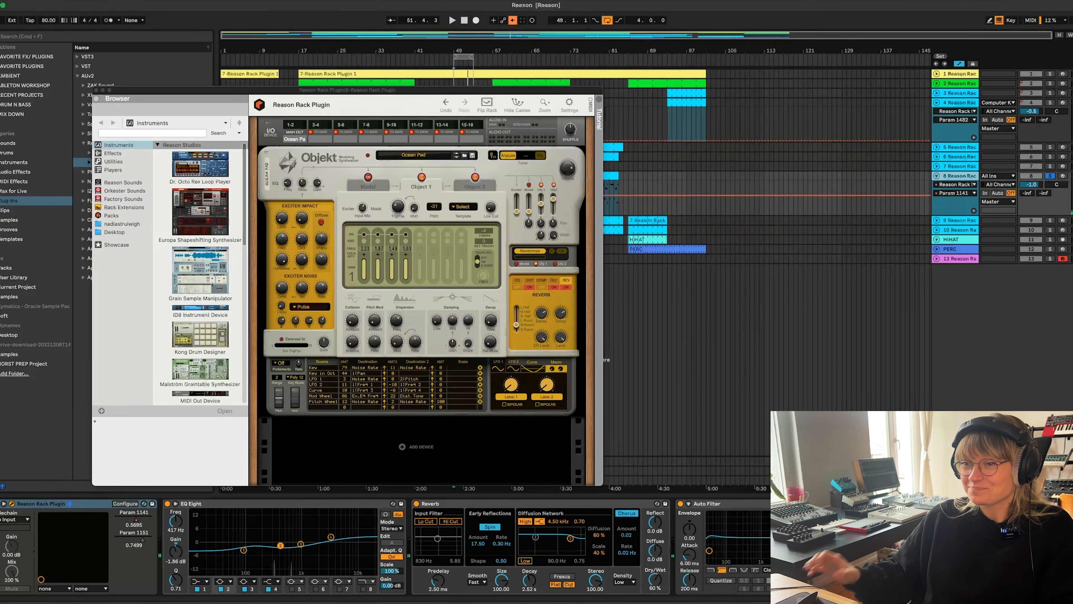
key("space")
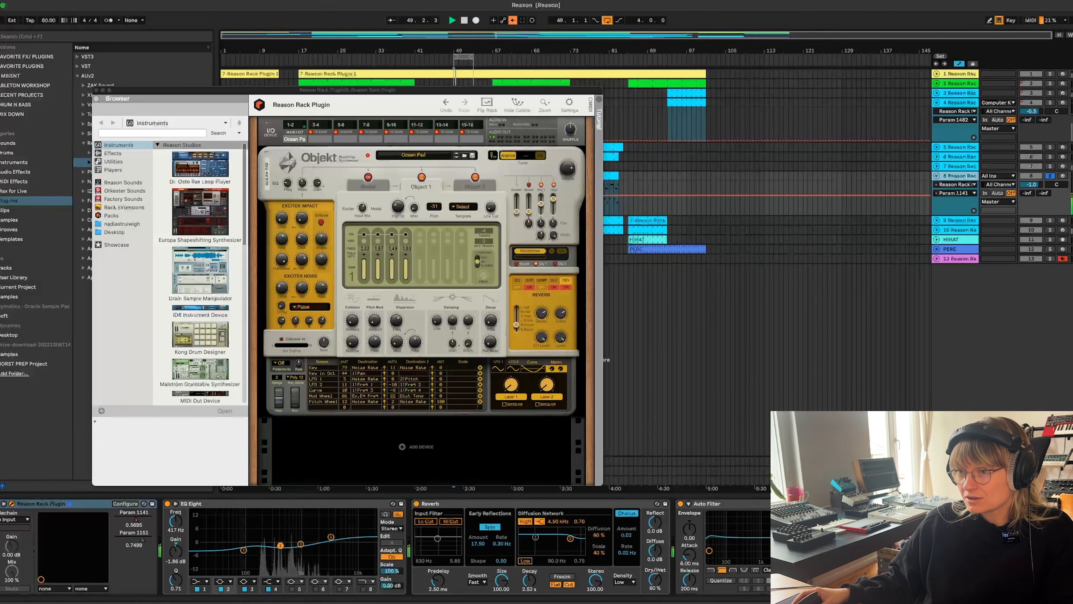
key("space")
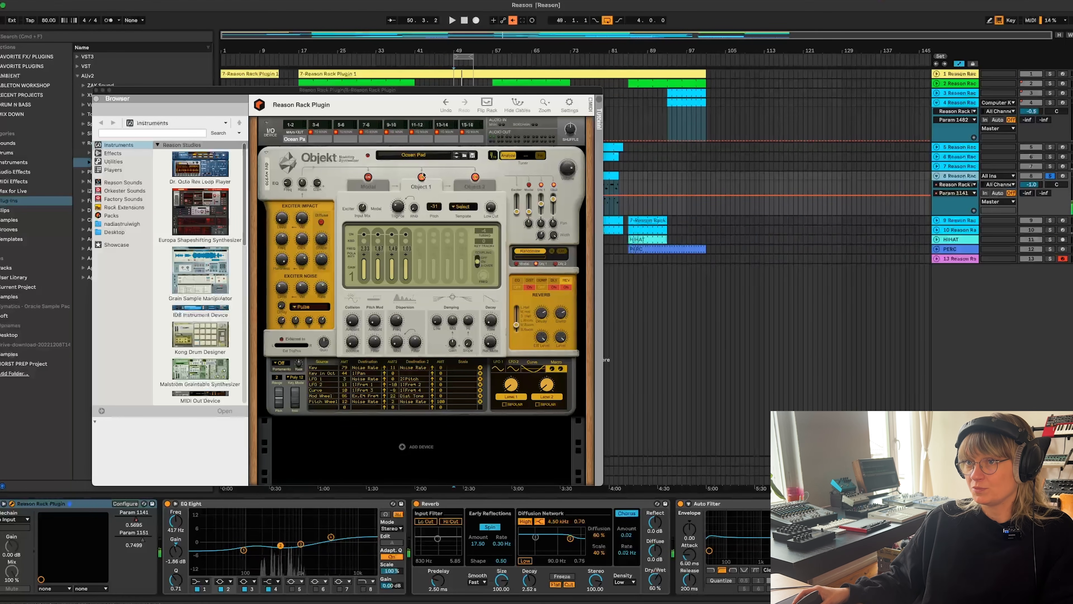
Adjust the dispersion, decay, damping and pitch modulation of Ocean Pad's Object 1 while the loop plays
left_click(424, 190)
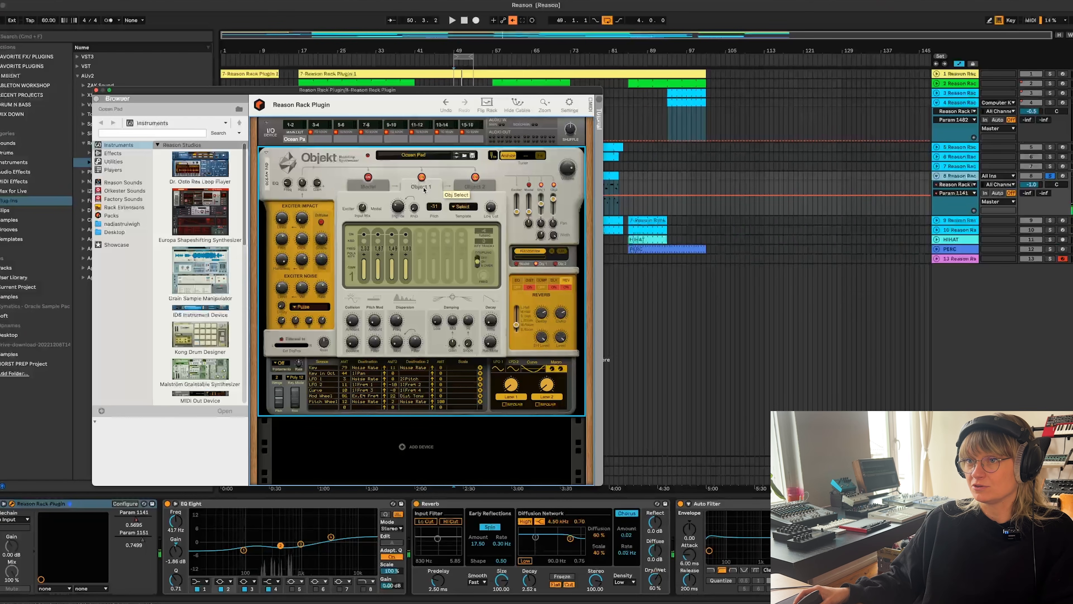
key("space")
mouse_move(396, 324)
left_mouse_down()
mouse_move(397, 339)
mouse_move(393, 326)
mouse_move(409, 338)
left_mouse_up()
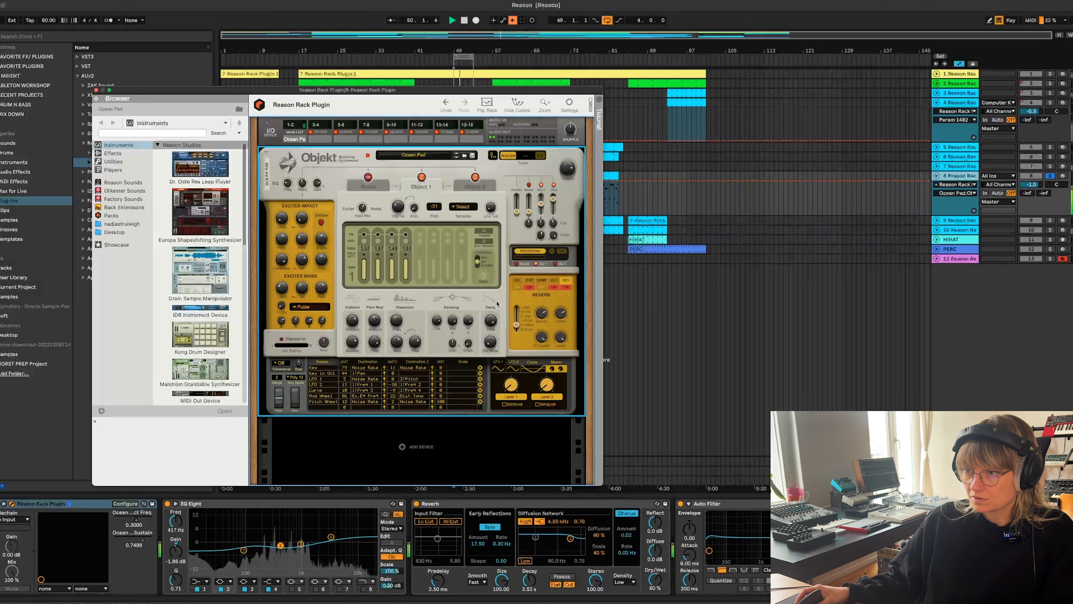
left_click_drag(492, 322, 491, 341)
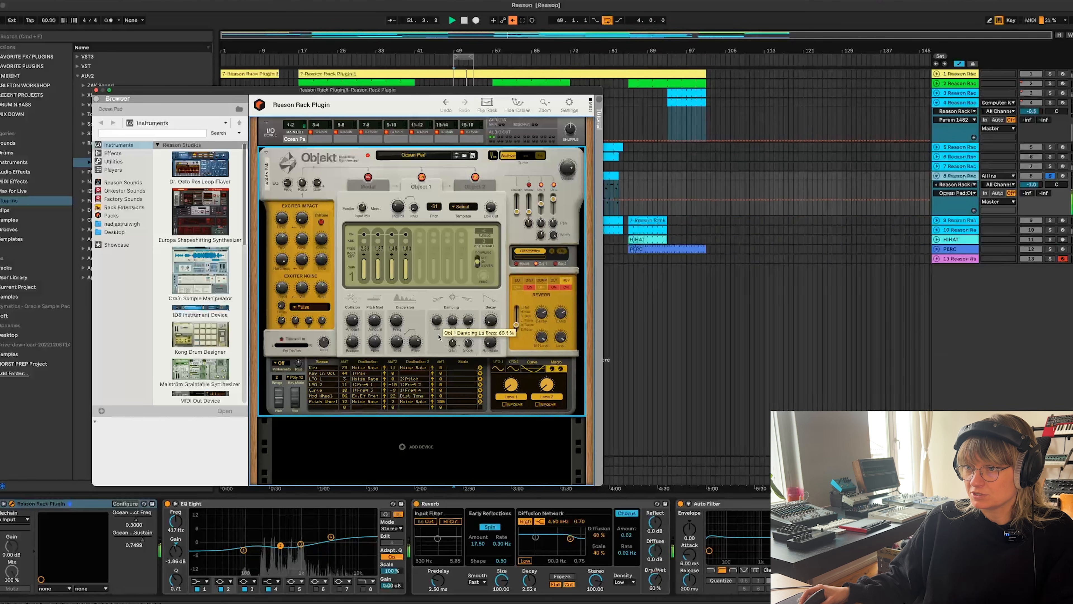
left_click(470, 325)
left_click_drag(470, 324, 469, 327)
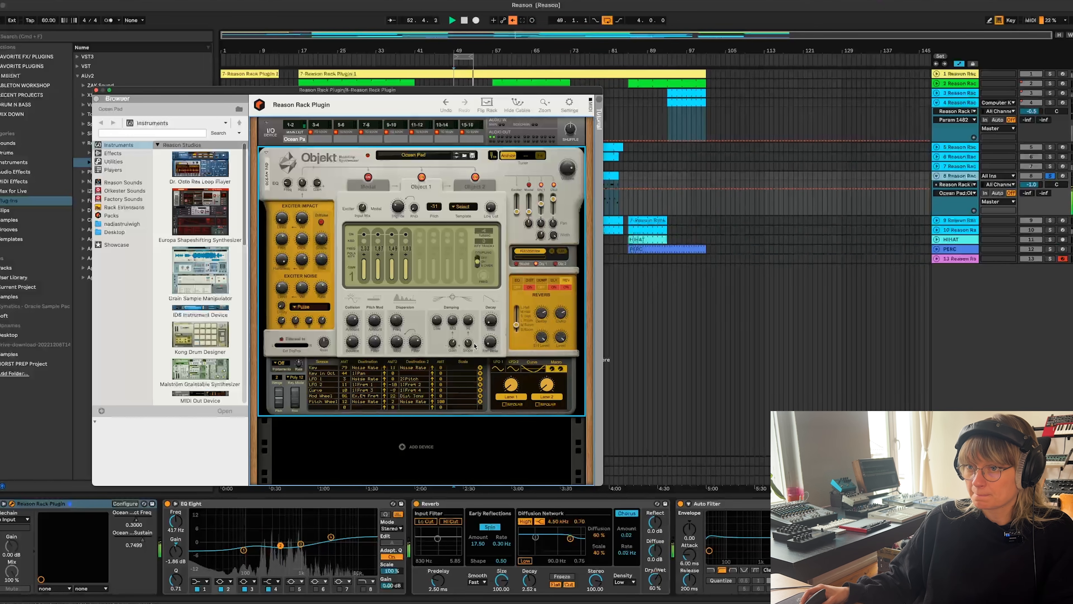
mouse_move(374, 322)
left_mouse_down()
mouse_move(375, 314)
mouse_move(375, 325)
left_mouse_up()
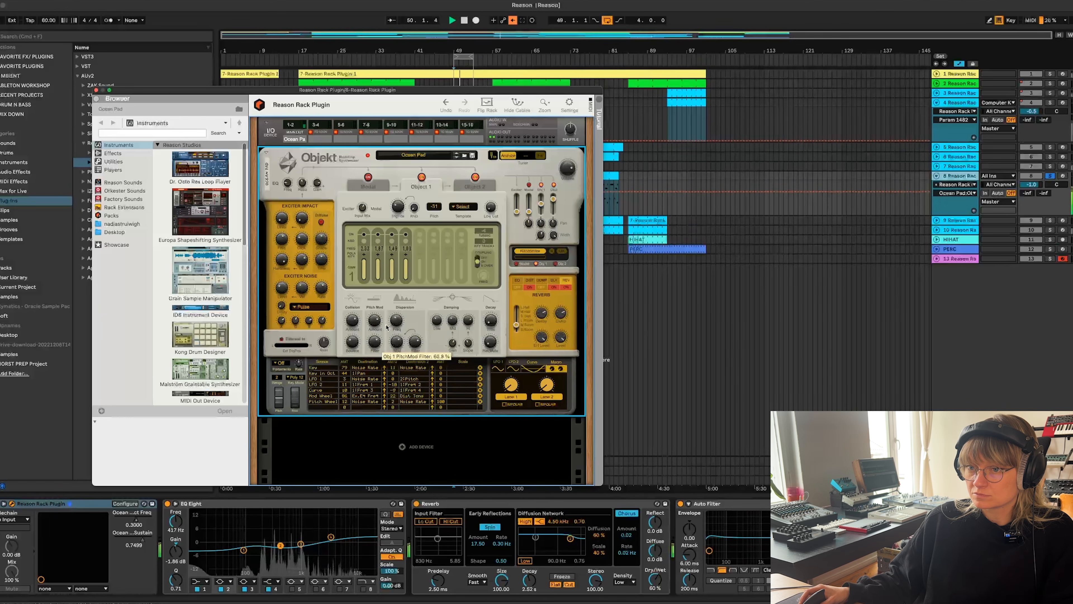
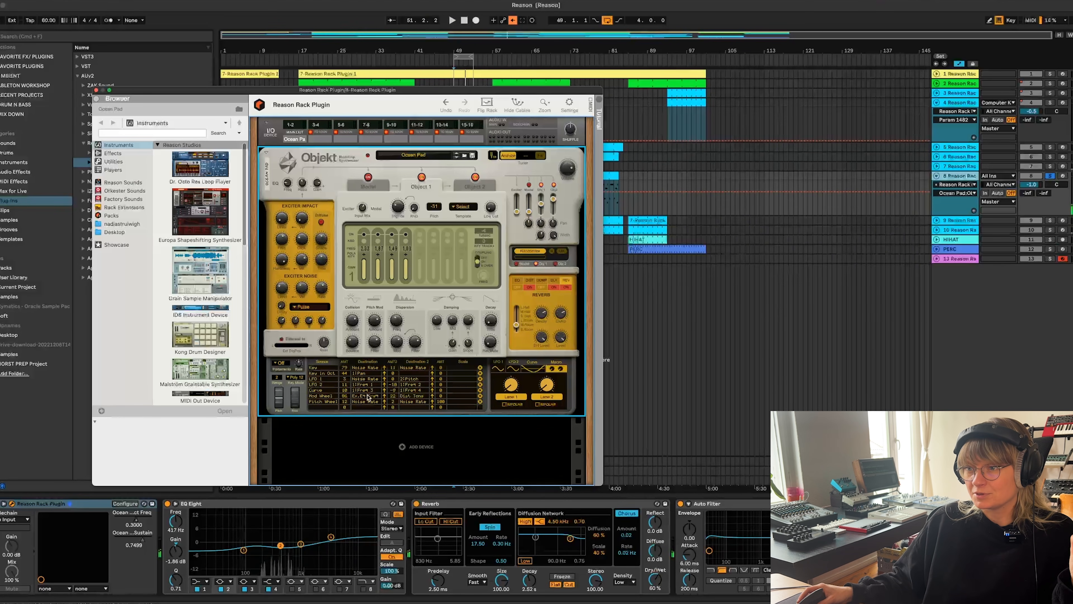
Review Ocean Pad's LFO 1 settings and the available modulation sources, and close the plugin window
left_click(499, 368)
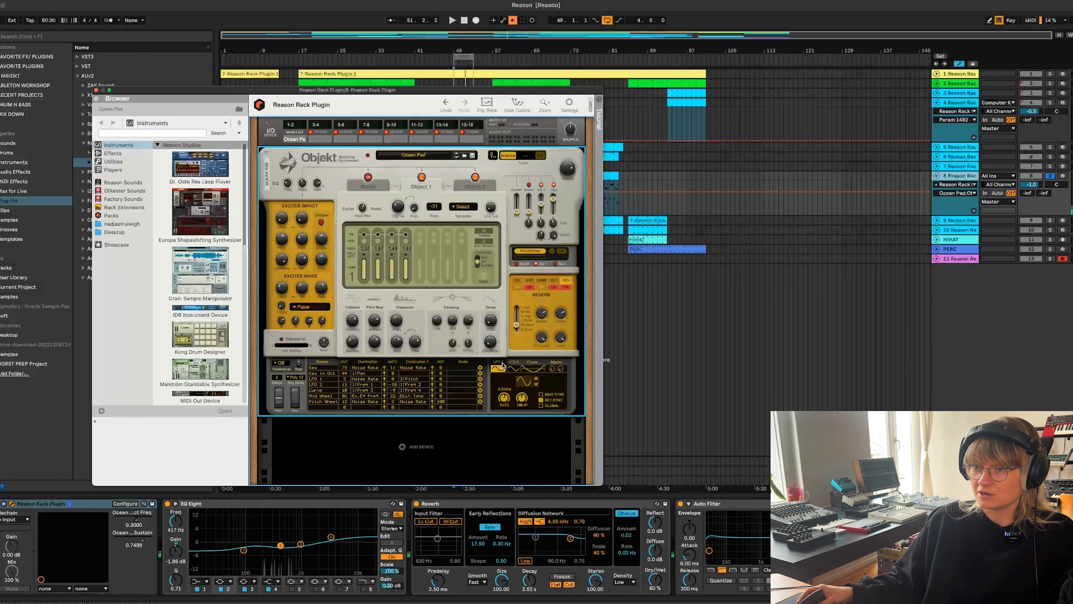
left_click(330, 407)
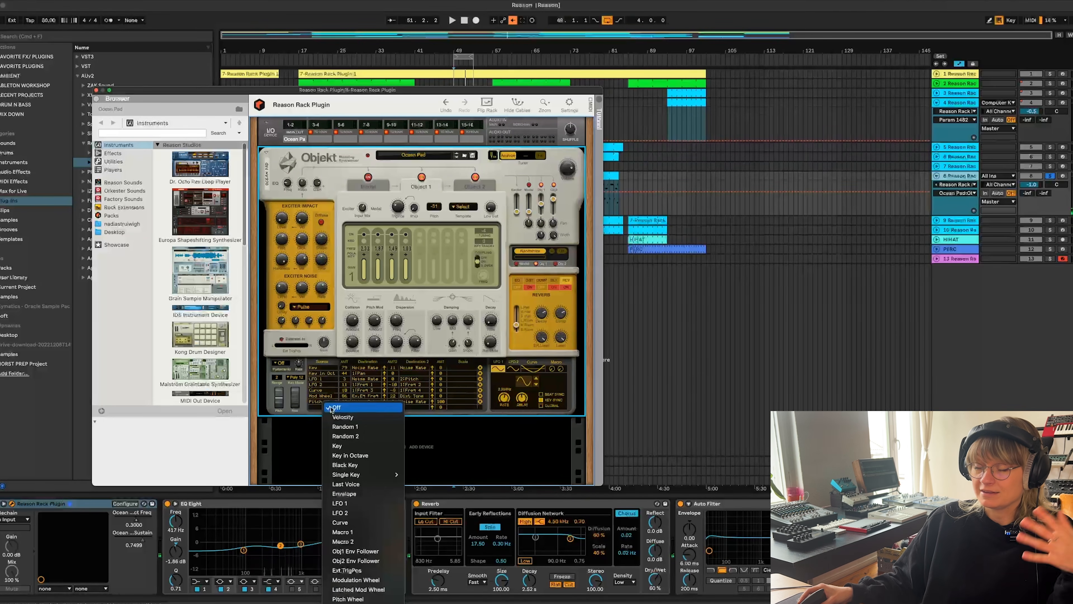
left_click(483, 448)
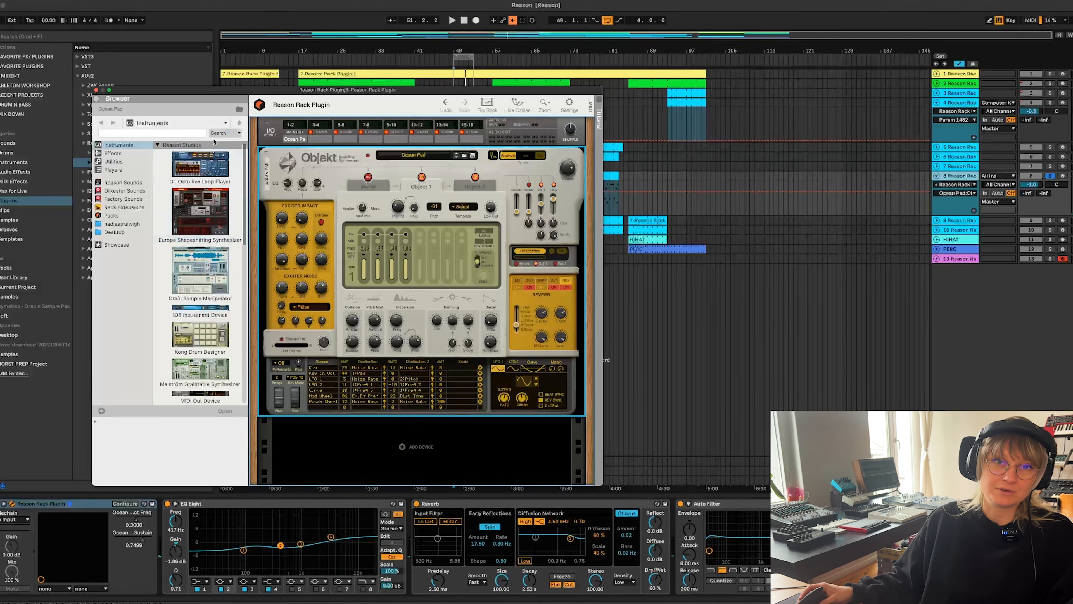
left_click(96, 91)
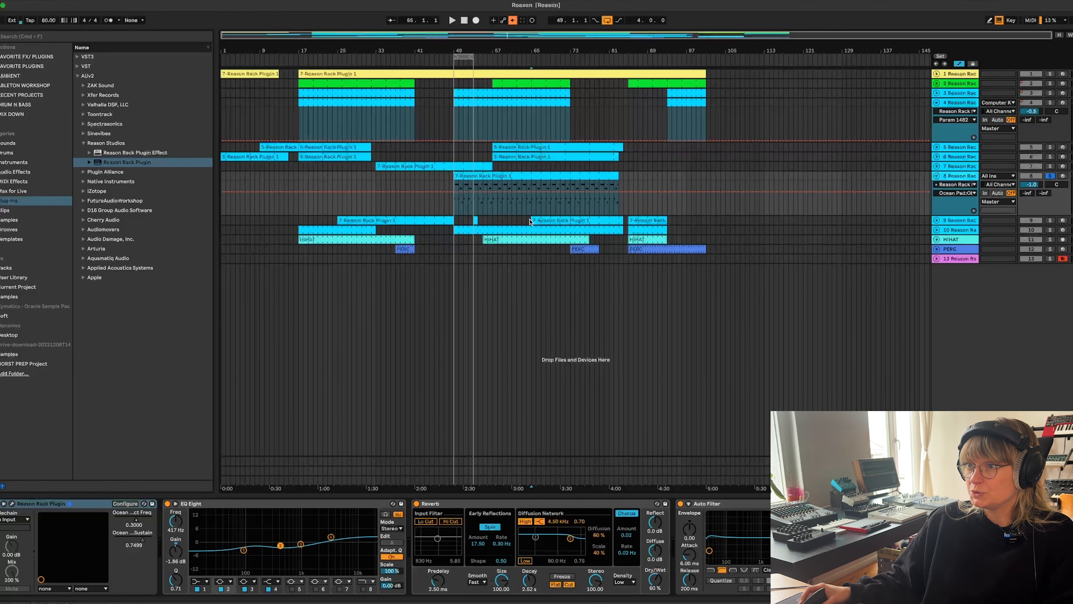
Solo the ninth track and play it with the four-bar loop moved to bar 73
left_click(1050, 221)
key("space")
left_click_drag(461, 57, 579, 60)
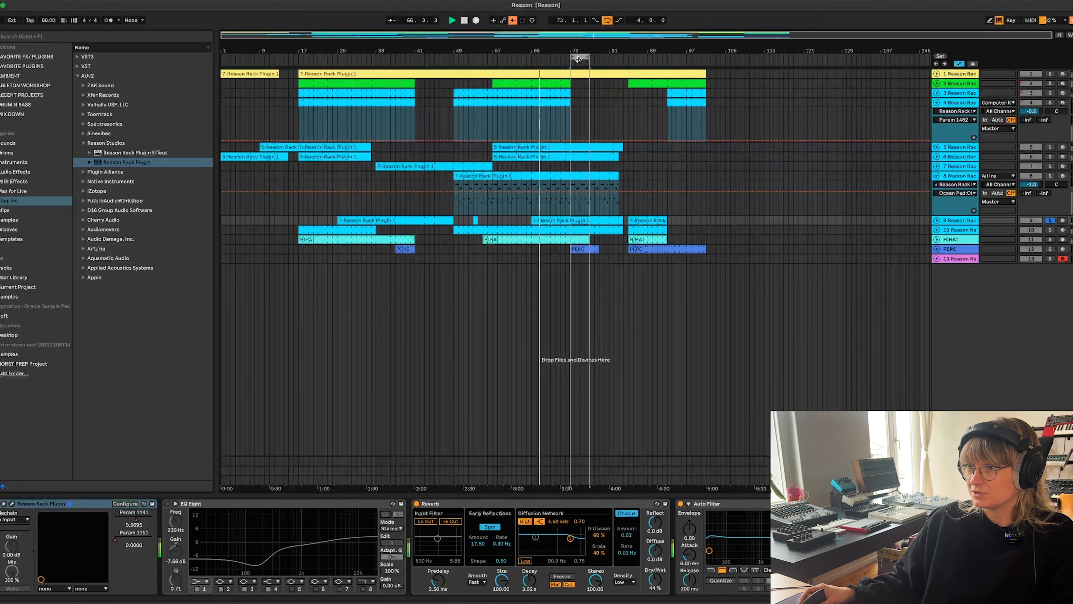
key("space")
key("space")
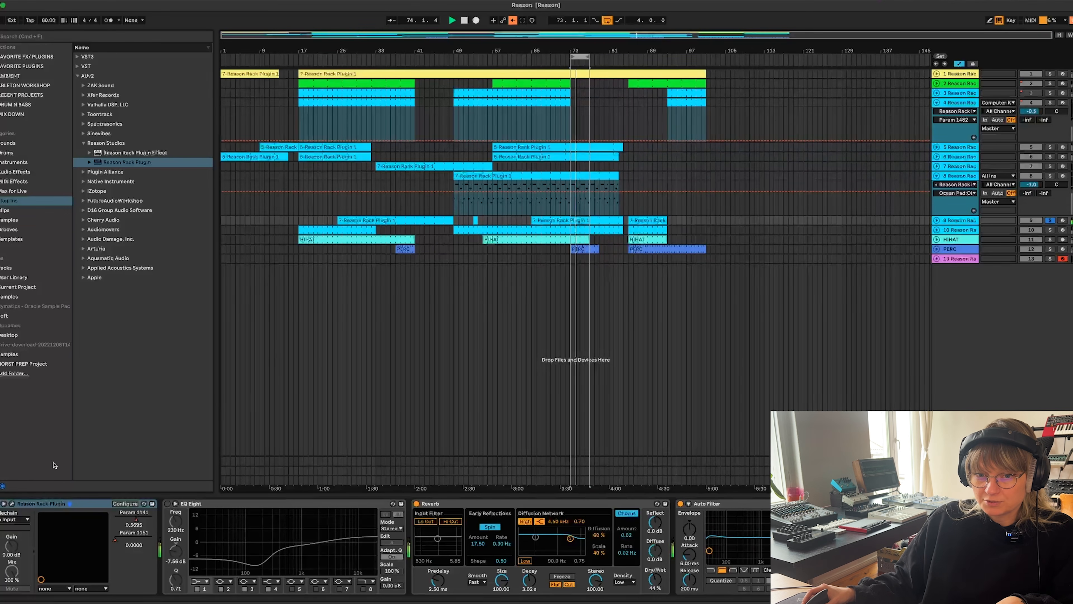
Open the ninth track's Reason Rack Plugin and show the delay settings of Desert Rattle 2
left_click(12, 503)
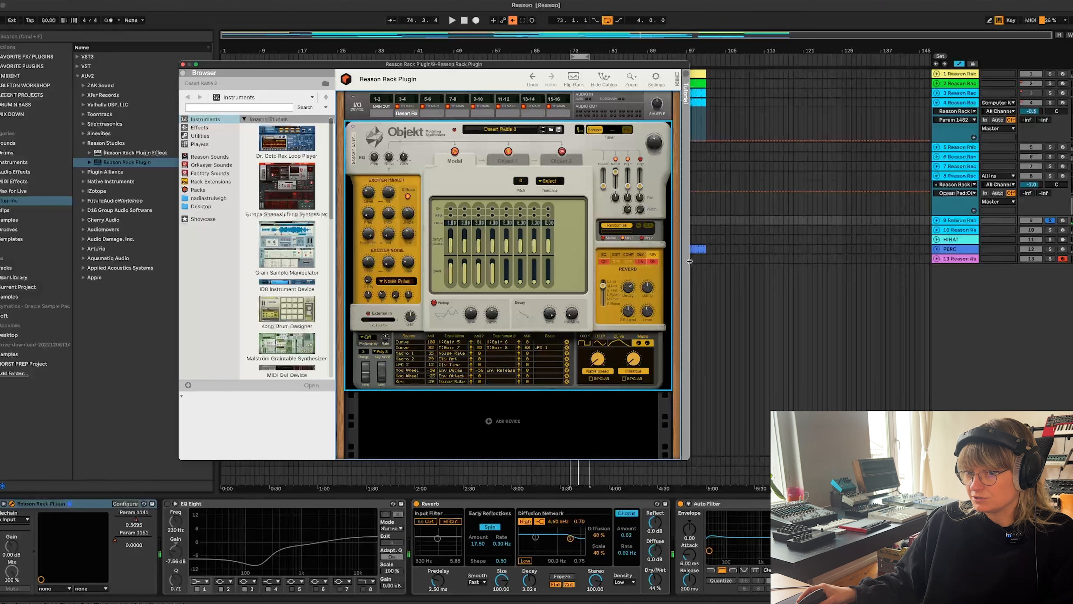
left_click(641, 255)
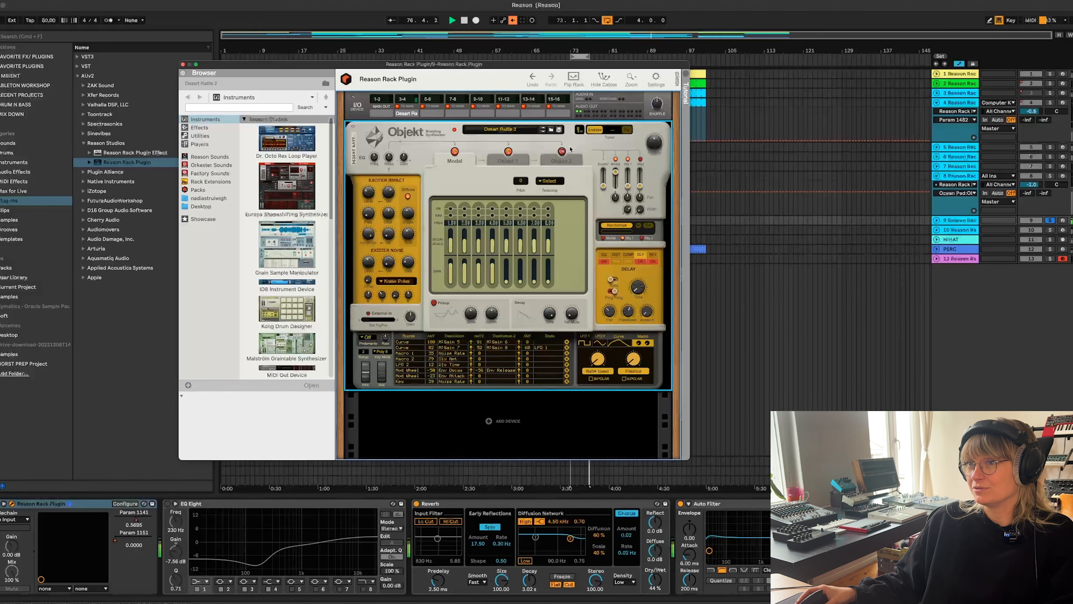
Open the soloed tenth track's Reason Rack Plugin to examine the BD Synth patch, closing it and stopping playback when done
left_click(12, 503)
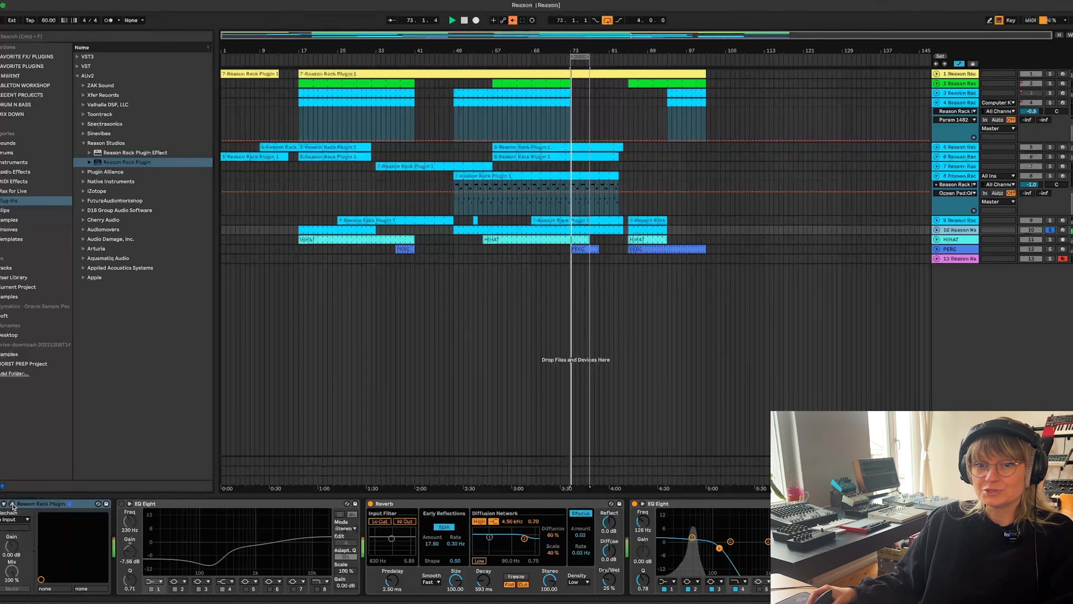
left_click(12, 504)
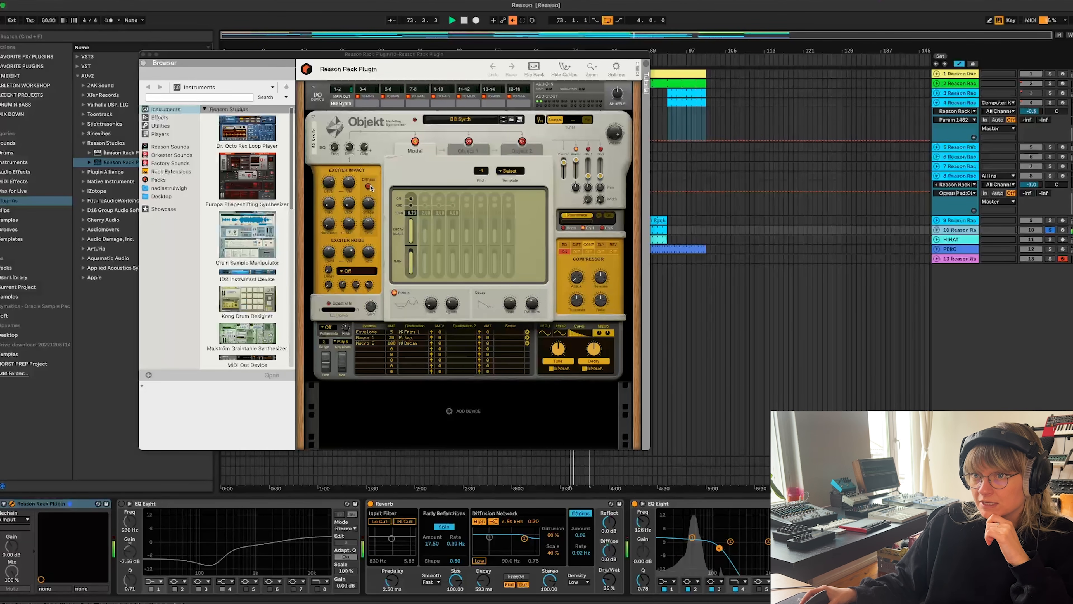
left_click(143, 54)
left_click(582, 228)
key("space")
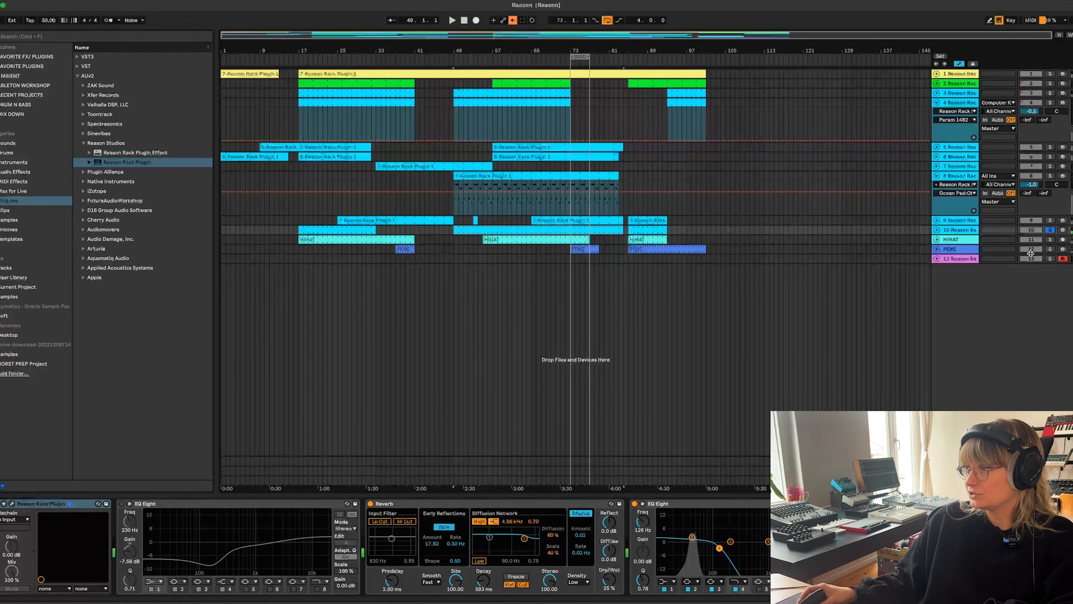
Solo the HIHAT and PERC tracks one after the other and listen to them
left_click(1063, 243)
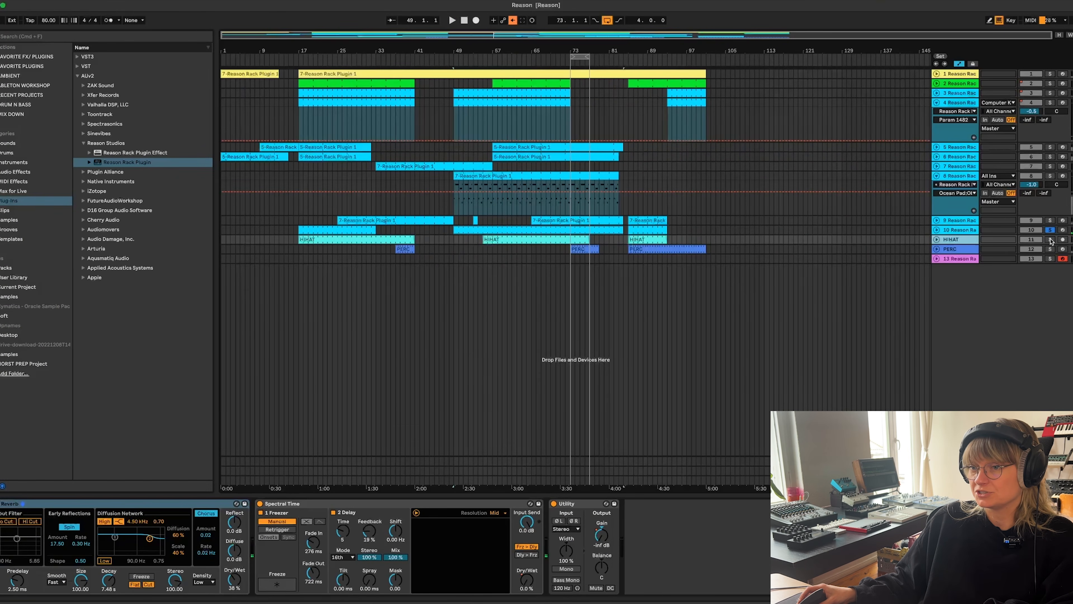
left_click(1050, 240)
key("space")
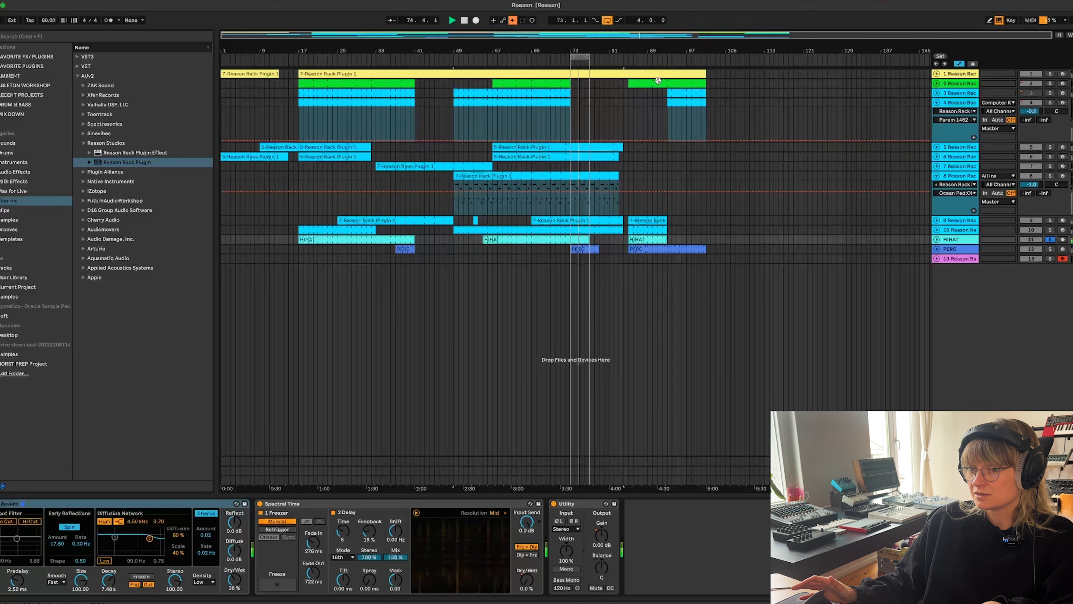
left_click(1050, 249)
key("space")
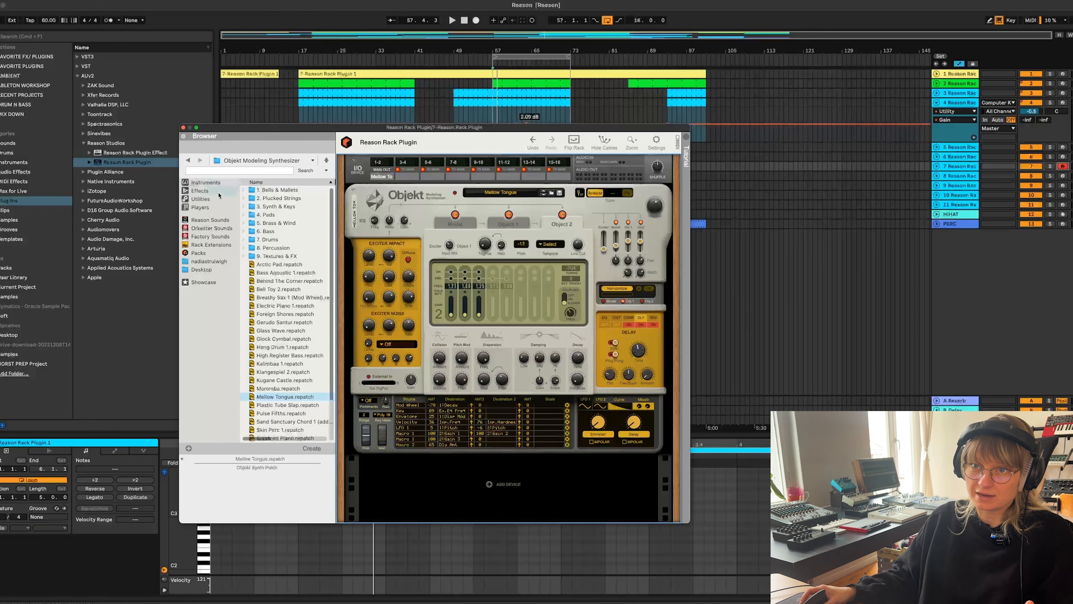
Browse the Reason Rack Plugin's instrument list and return to the Objekt Modeling Synthesizer patches
left_click(209, 182)
scroll(296, 328, "down", 10)
scroll(287, 313, "up", 10)
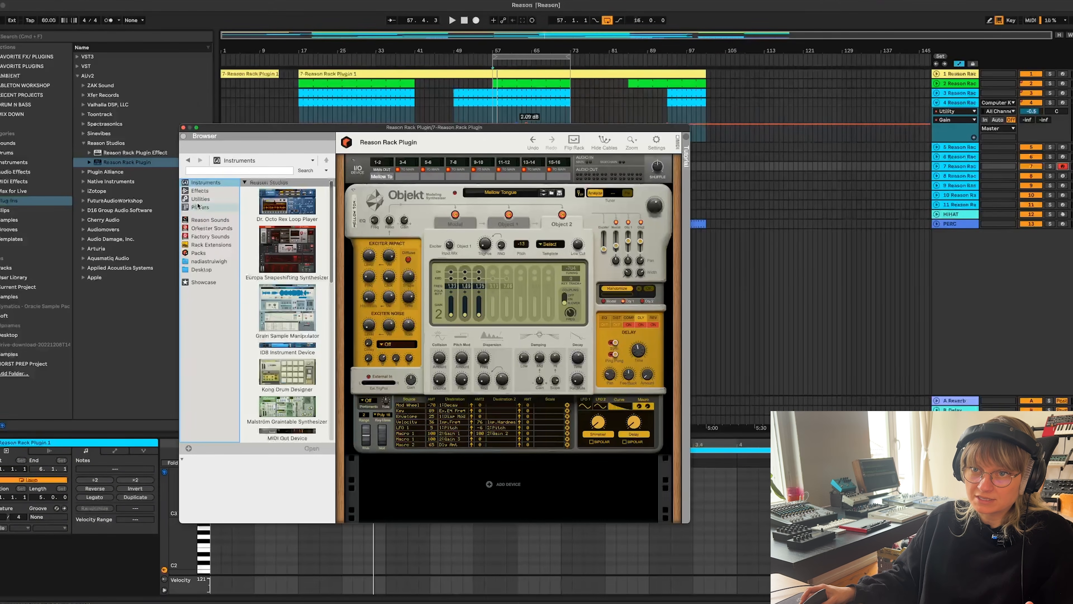
left_click(188, 160)
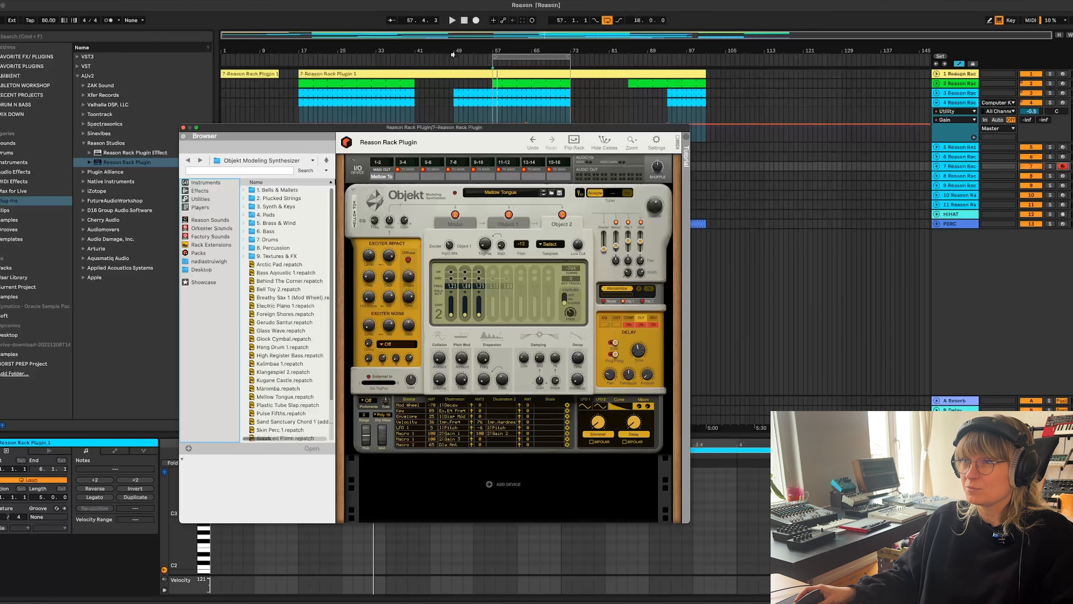
Select the 16-bar loop starting at bar 57 and play it
left_click(537, 56)
key("space")
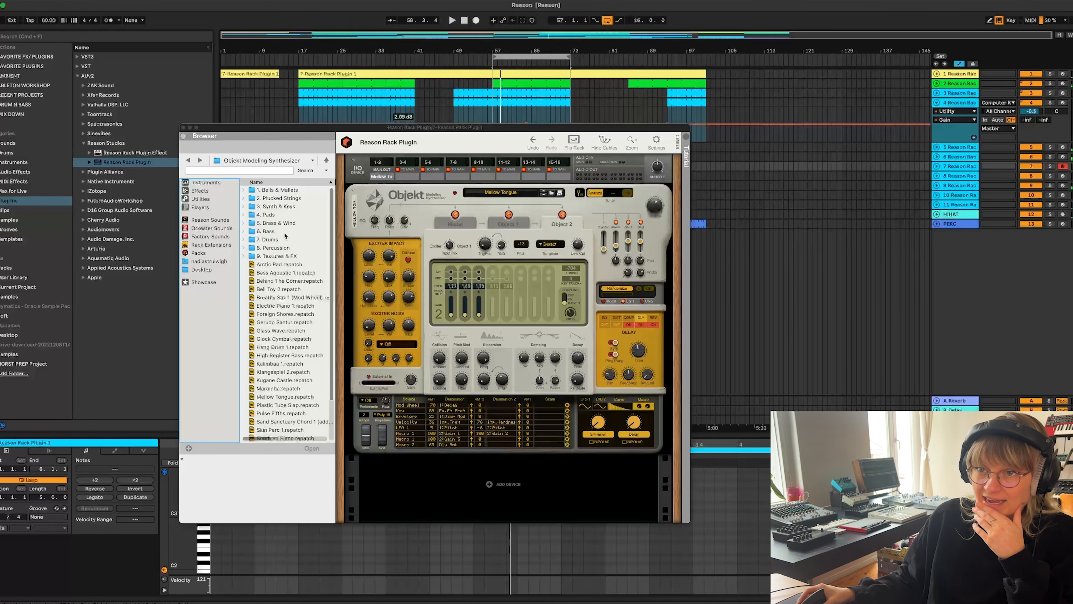
Expand the 3. Synth & Keys folder of the Objekt Modeling Synthesizer patches
left_click(242, 208)
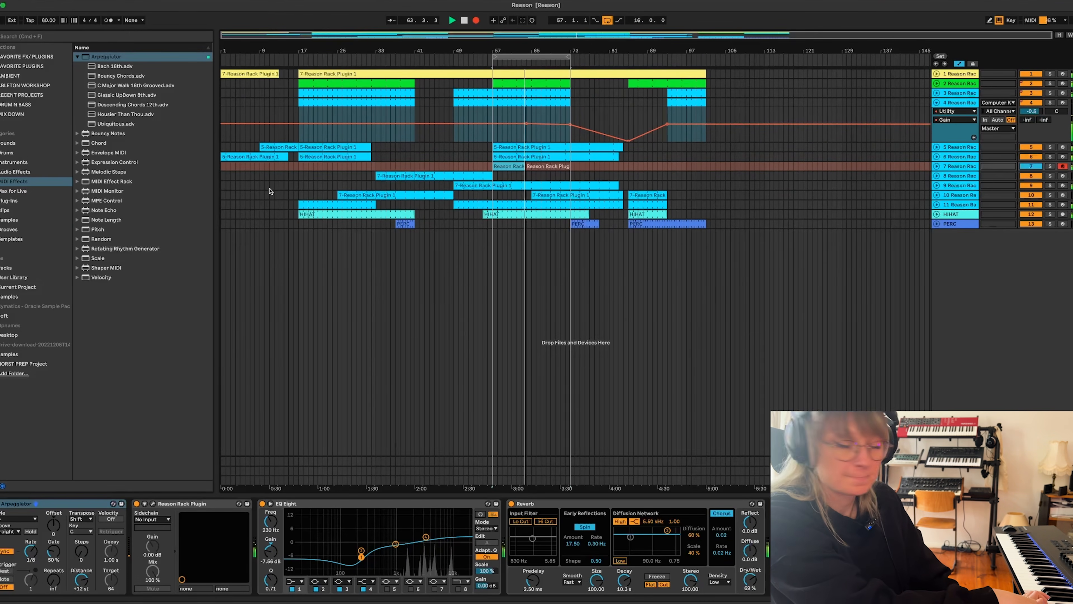
On the unfolded seventh track, trim the first clip's start to about bar 60.4 and delete the clip that follows it
left_click(937, 167)
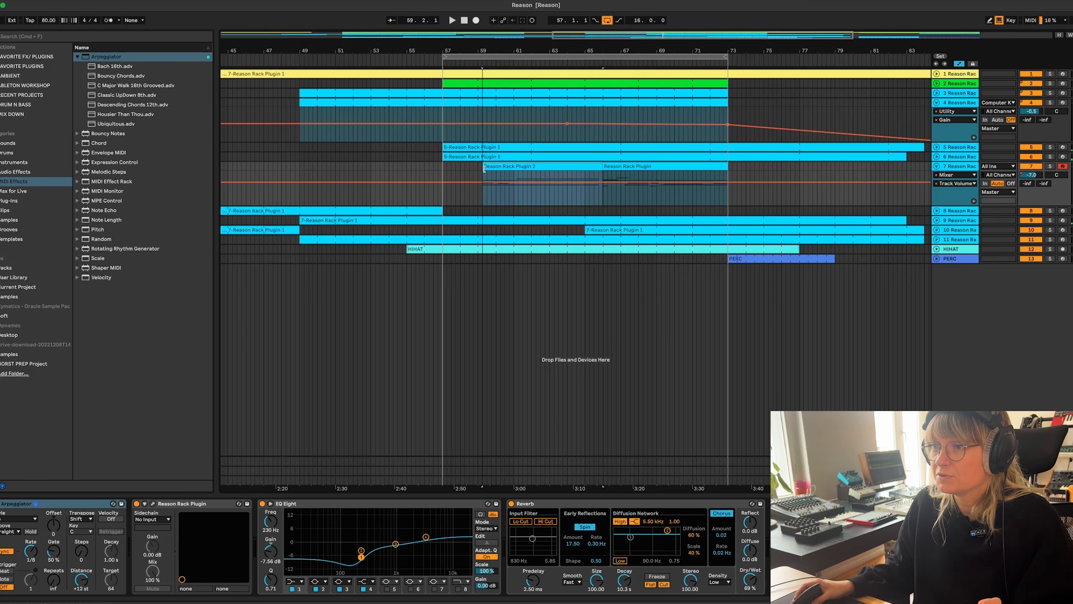
left_click_drag(485, 169, 515, 176)
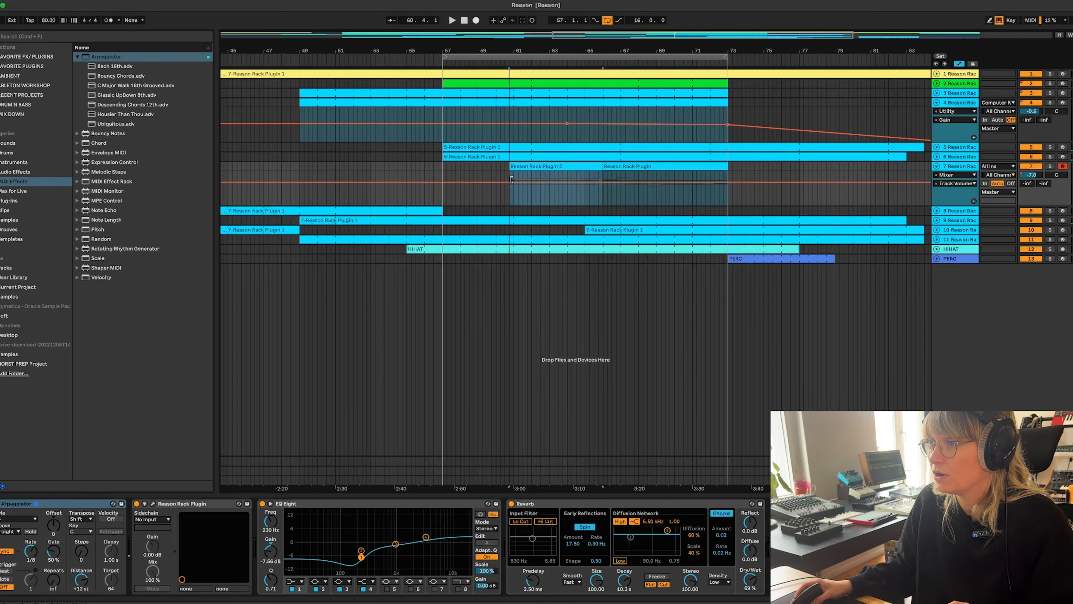
left_click(621, 174)
key("Delete")
left_click_drag(602, 167, 545, 167)
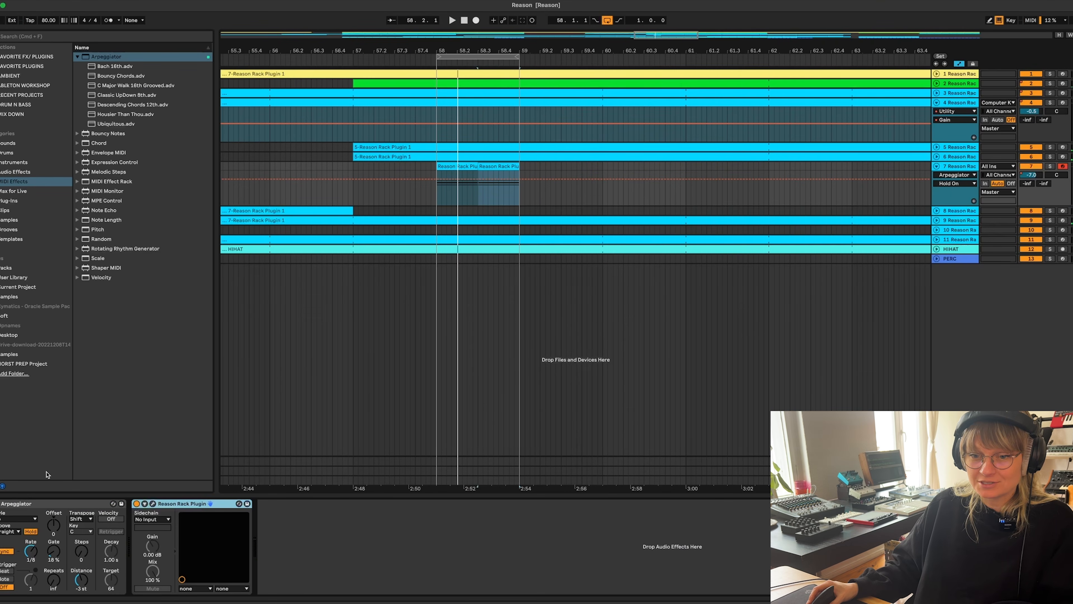
Play the one-bar loop at bar 58 and examine the seventh track's MIDI clip and its Percussive Chords patch
key("space")
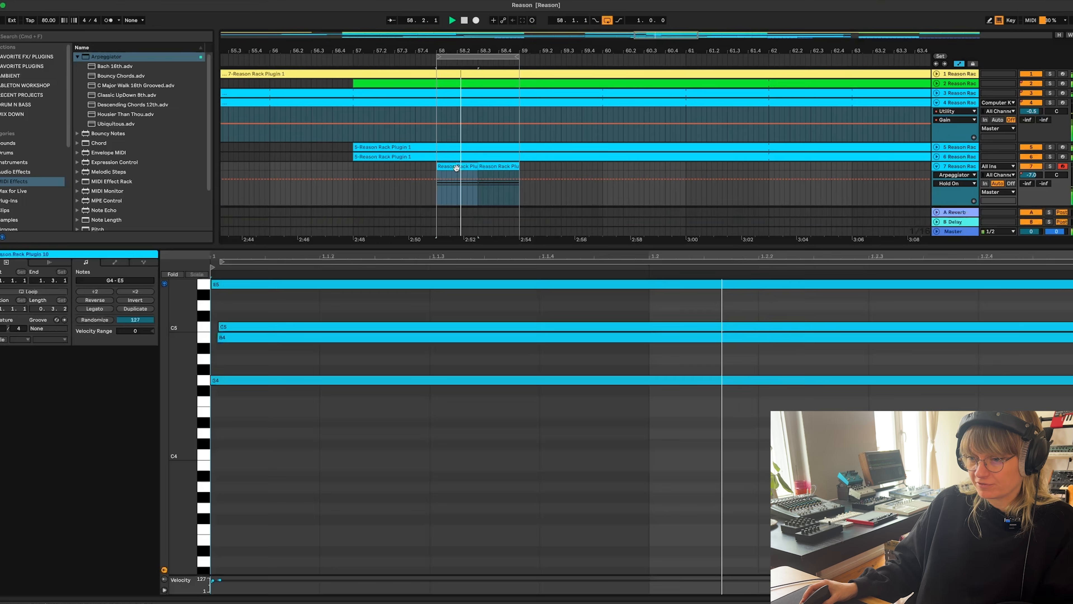
double_click(456, 166)
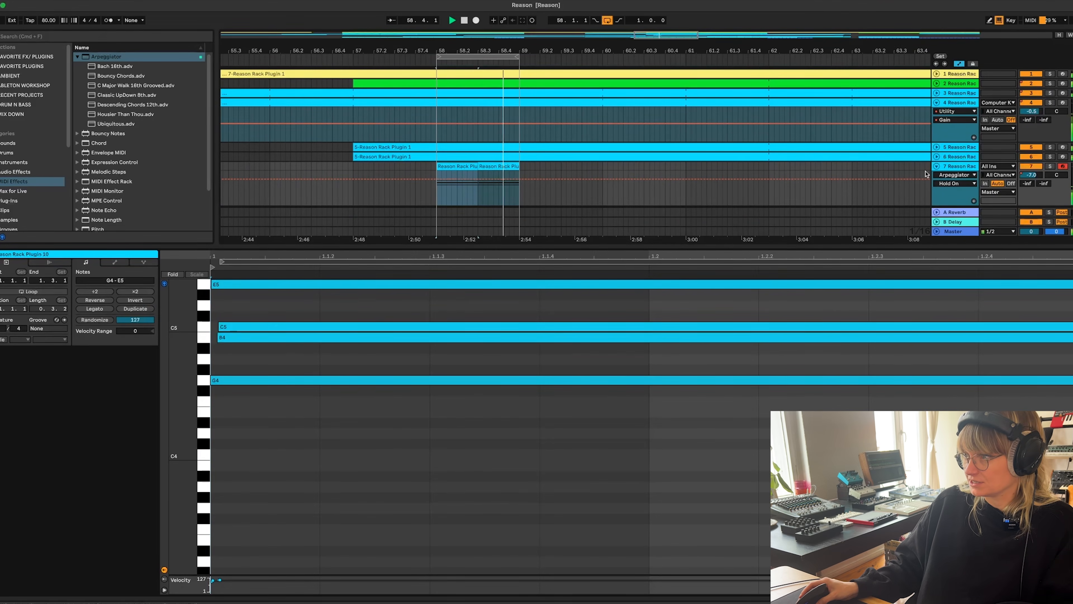
left_click(959, 166)
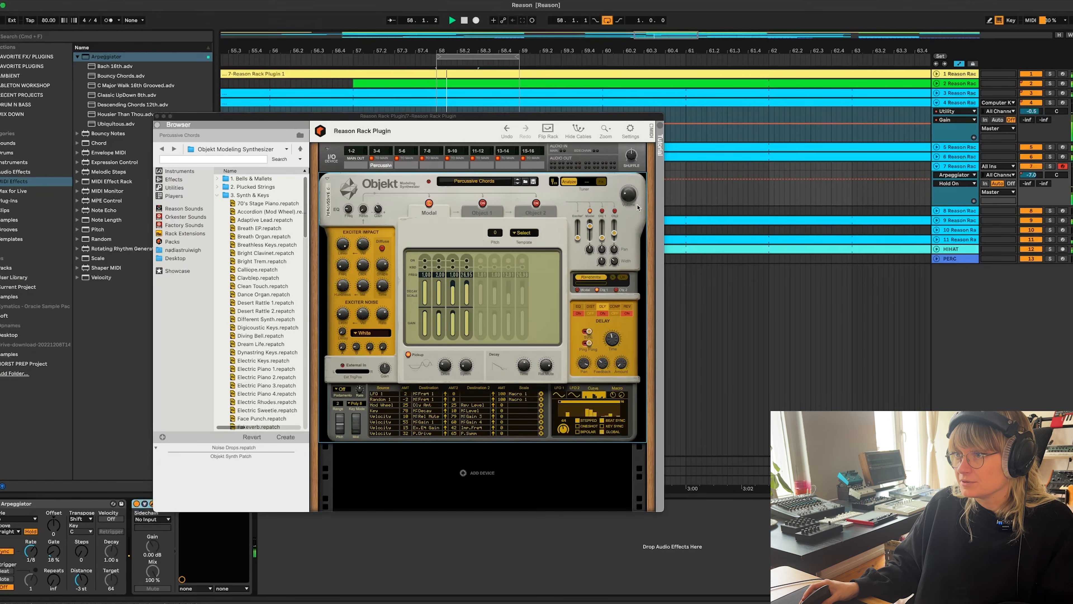
left_click(624, 185)
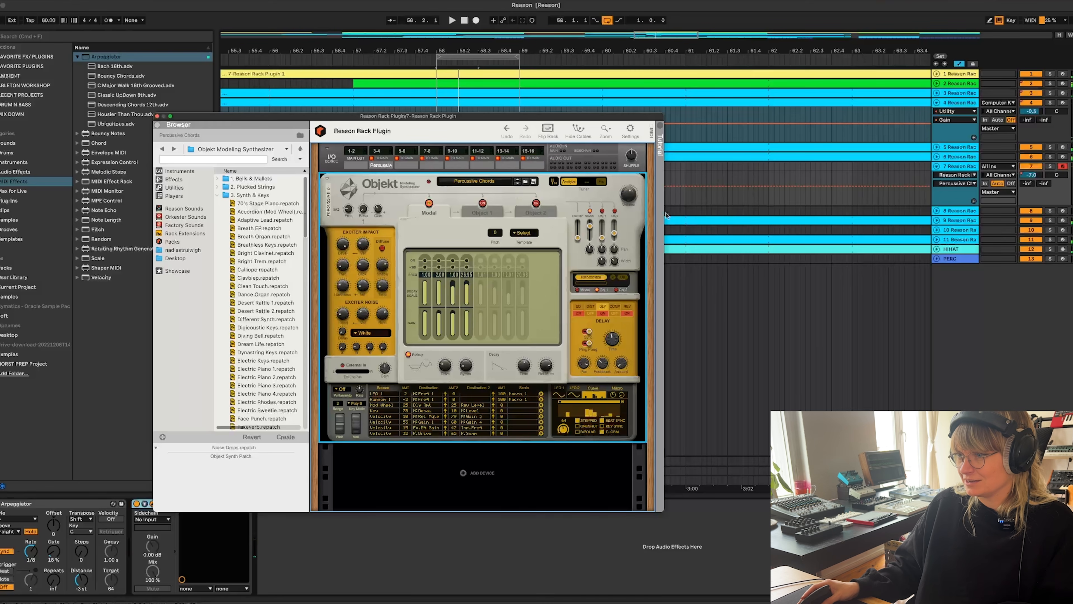
Set the Percussive Chords patch's delay amount to about 58.4 % and adjust its synced delay time with the seventh track soloed
left_click(628, 307)
left_click(606, 306)
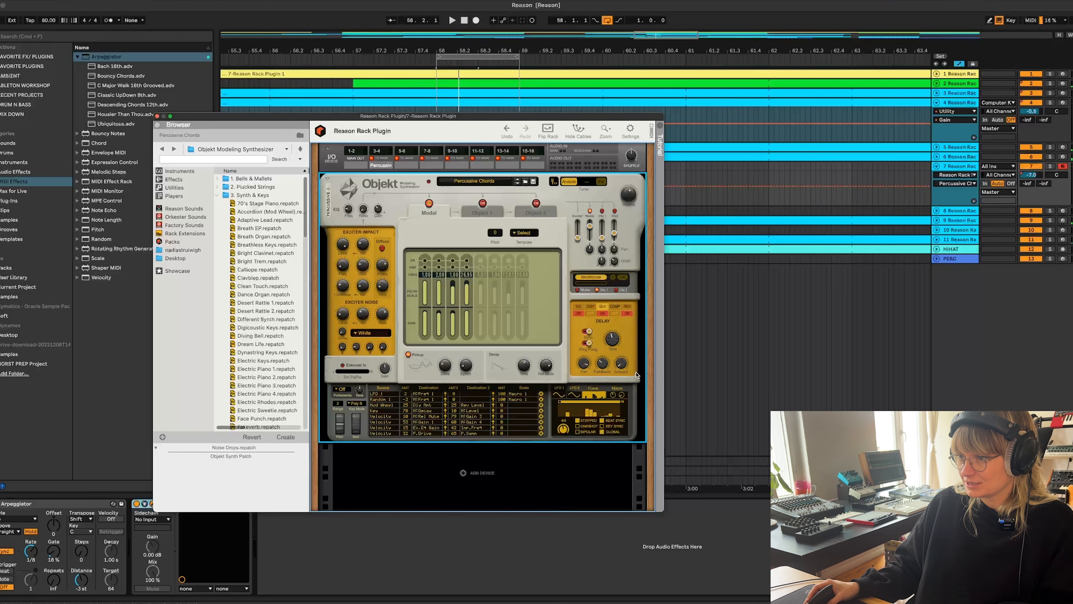
left_click_drag(608, 367, 621, 350)
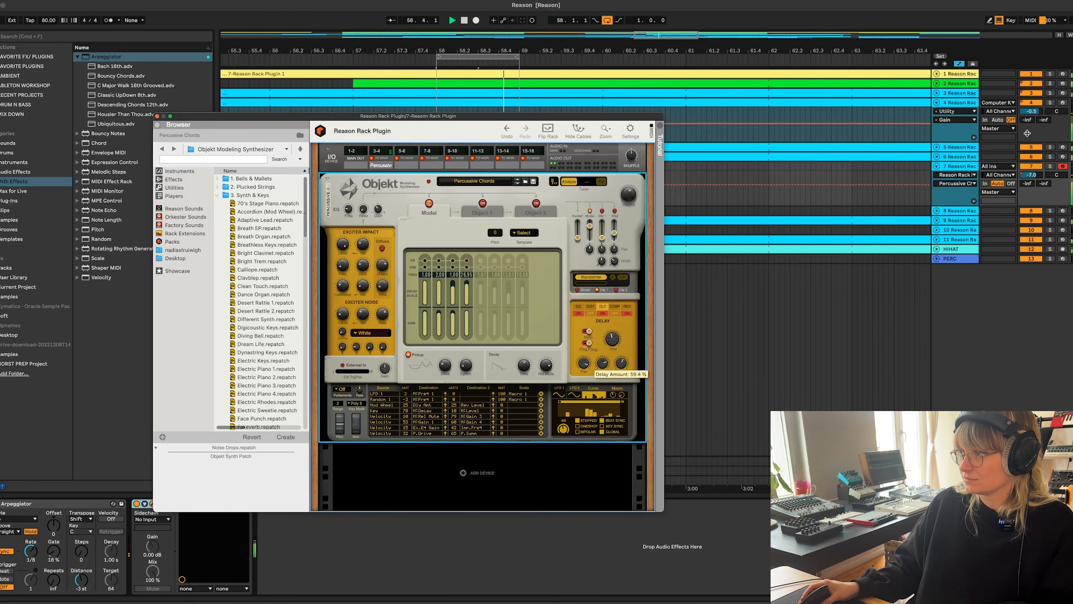
left_click(1051, 166)
left_click(623, 368)
mouse_move(609, 335)
left_mouse_down()
mouse_move(608, 325)
mouse_move(611, 341)
left_mouse_up()
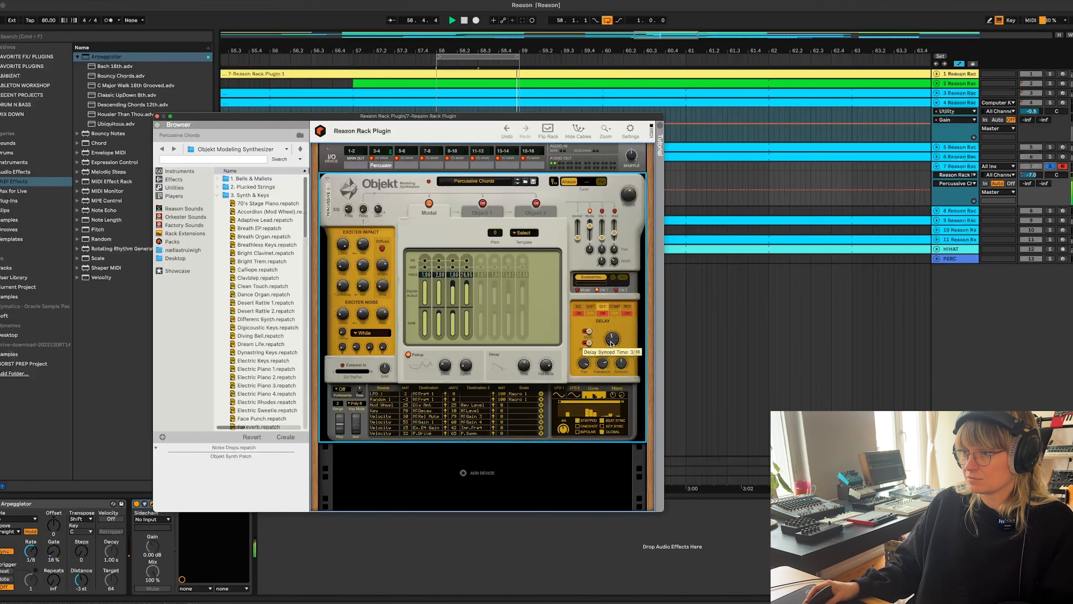
Set the patch's reverb level to about 58 % and shape its EQ with about 4.2 dB gain at about 231.7 Hz
left_click(627, 306)
left_click_drag(601, 340, 622, 351)
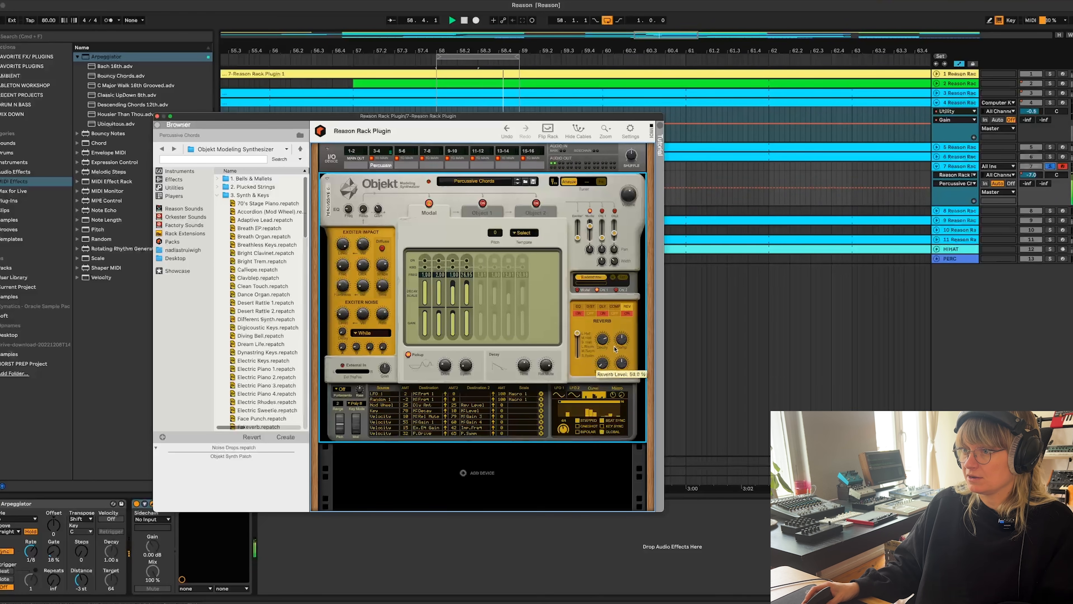
left_click(579, 307)
mouse_move(614, 363)
left_mouse_down()
mouse_move(611, 381)
mouse_move(592, 357)
mouse_move(592, 366)
mouse_move(605, 351)
left_mouse_up()
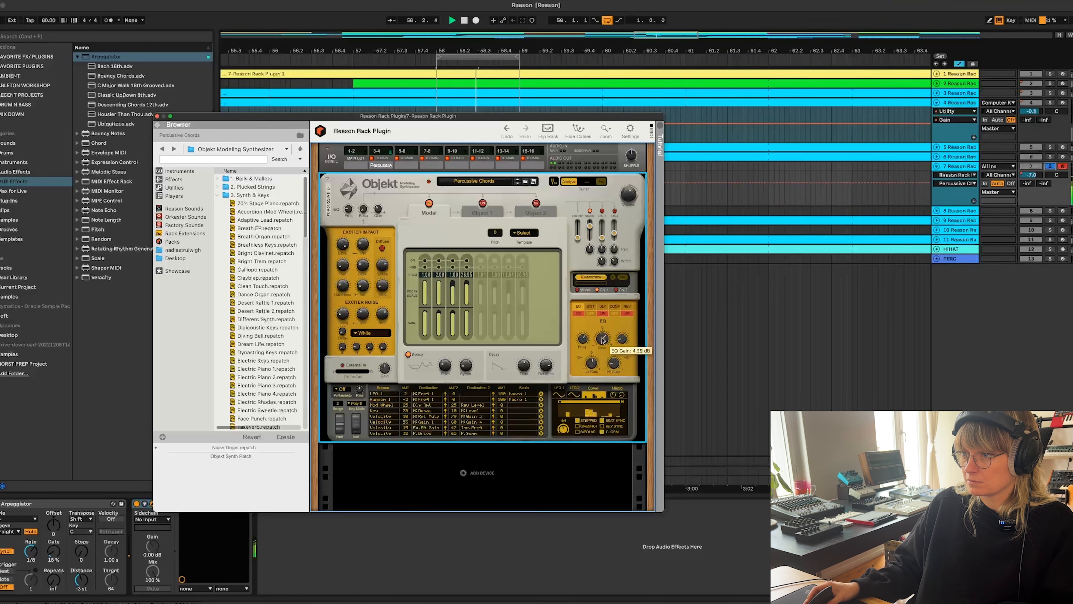
left_click(622, 339)
left_click_drag(621, 325, 620, 339)
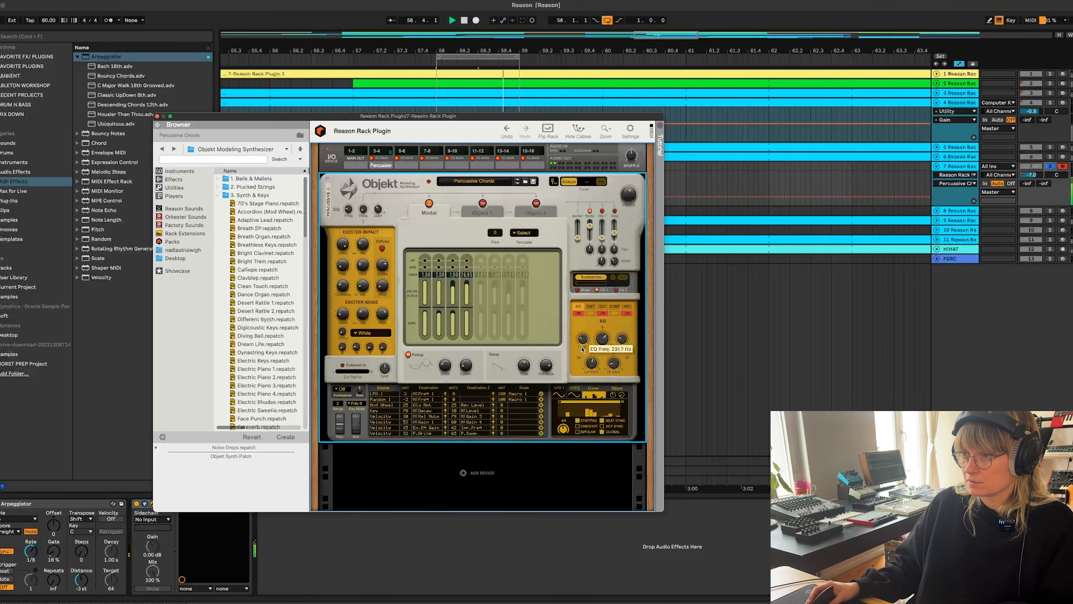
Enable the Percussive Chords patch's distortion effect and adjust its drive, type and amount
left_click(591, 307)
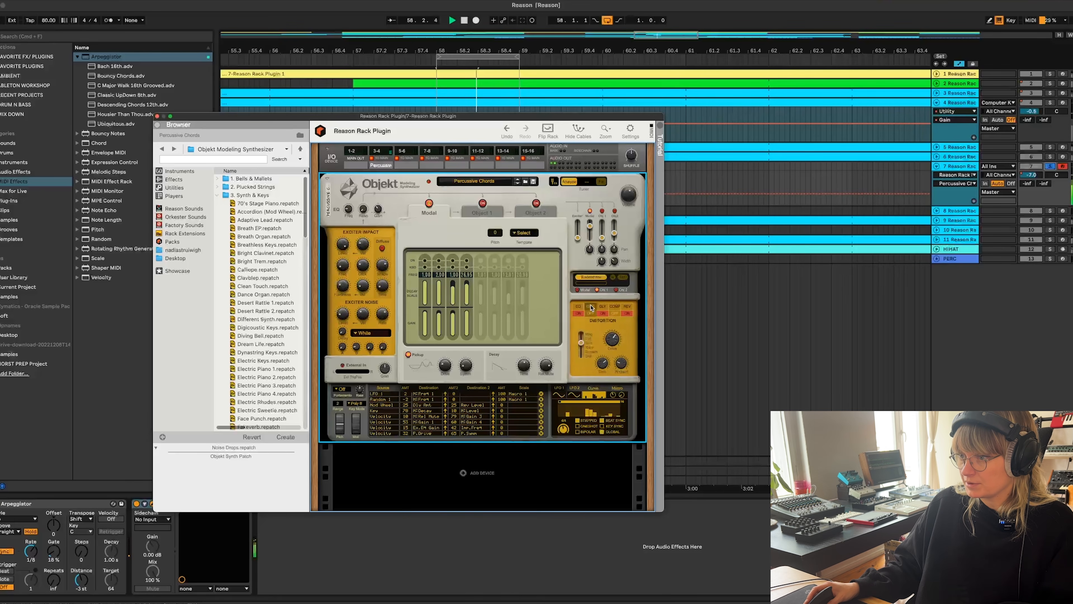
left_click(591, 314)
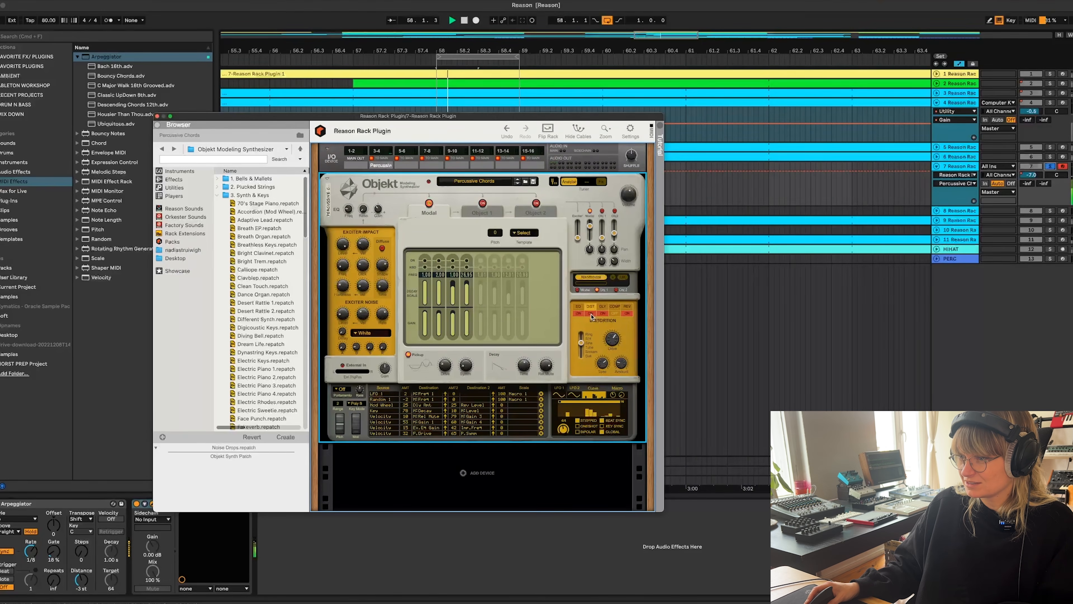
left_click_drag(607, 337, 581, 358)
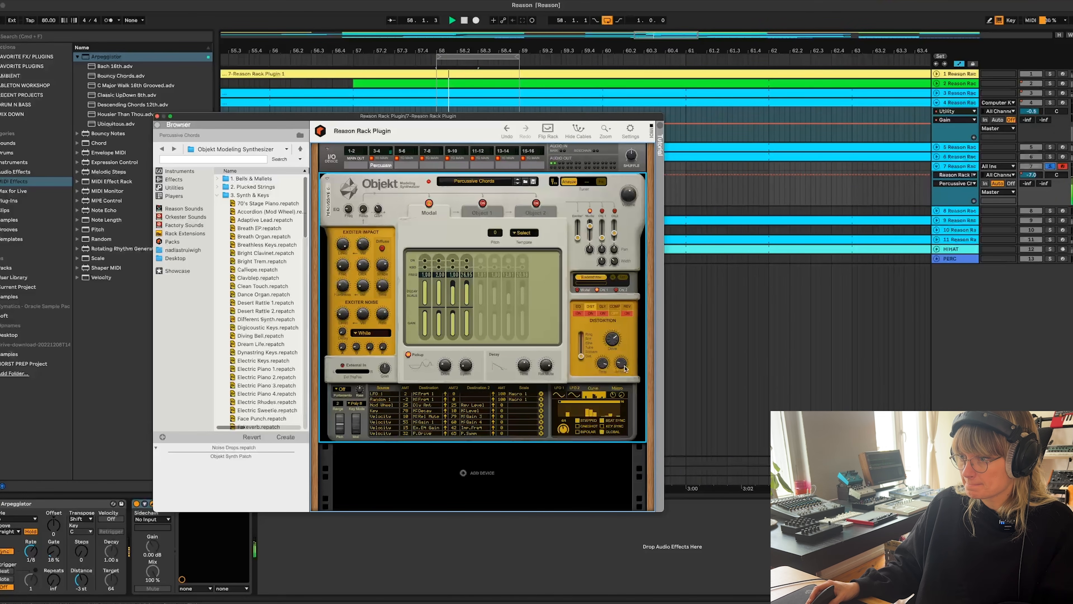
left_click_drag(605, 366, 629, 365)
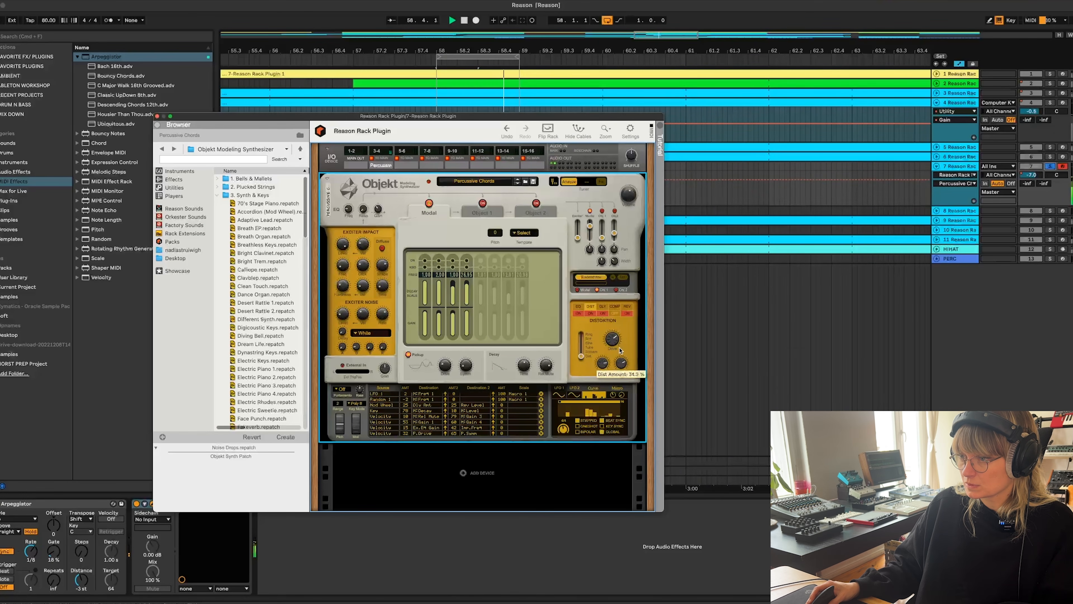
Fine-tune the patch's reverb decay and unsolo the seventh track
left_click(627, 306)
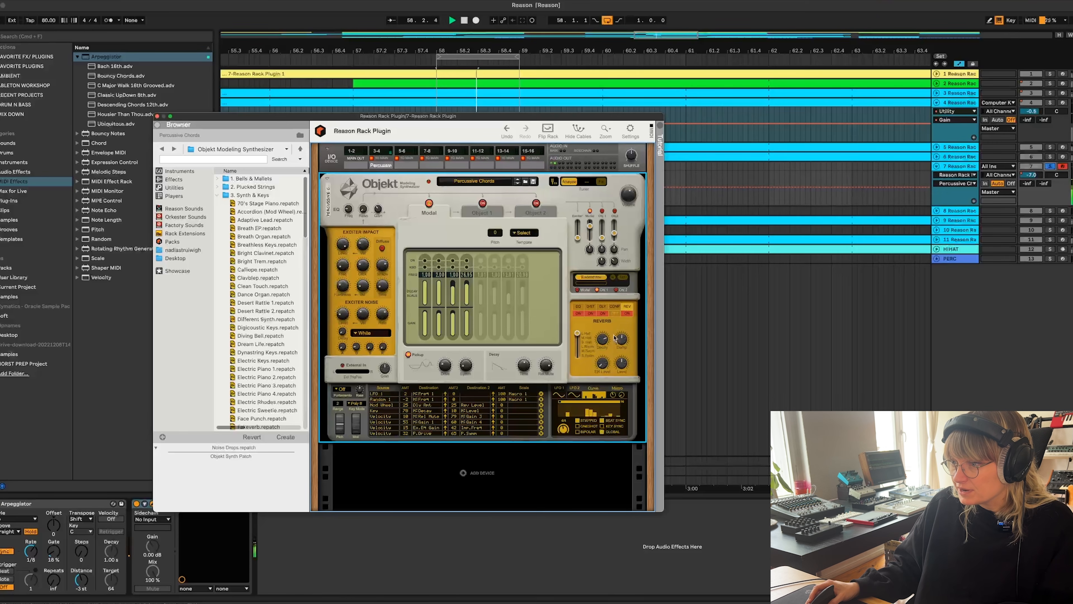
left_click_drag(602, 339, 603, 349)
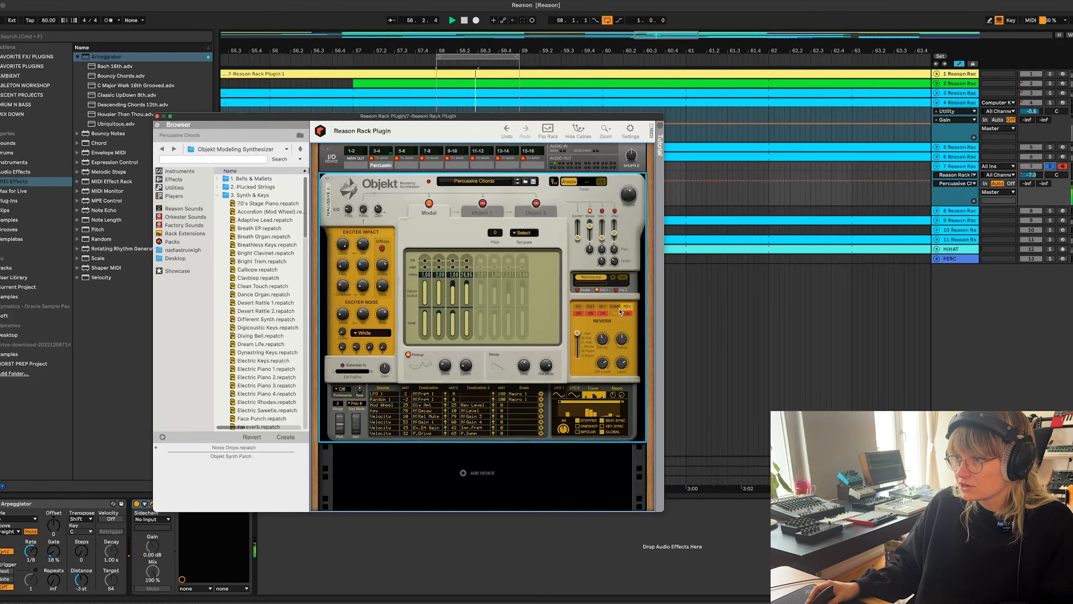
left_click(1050, 166)
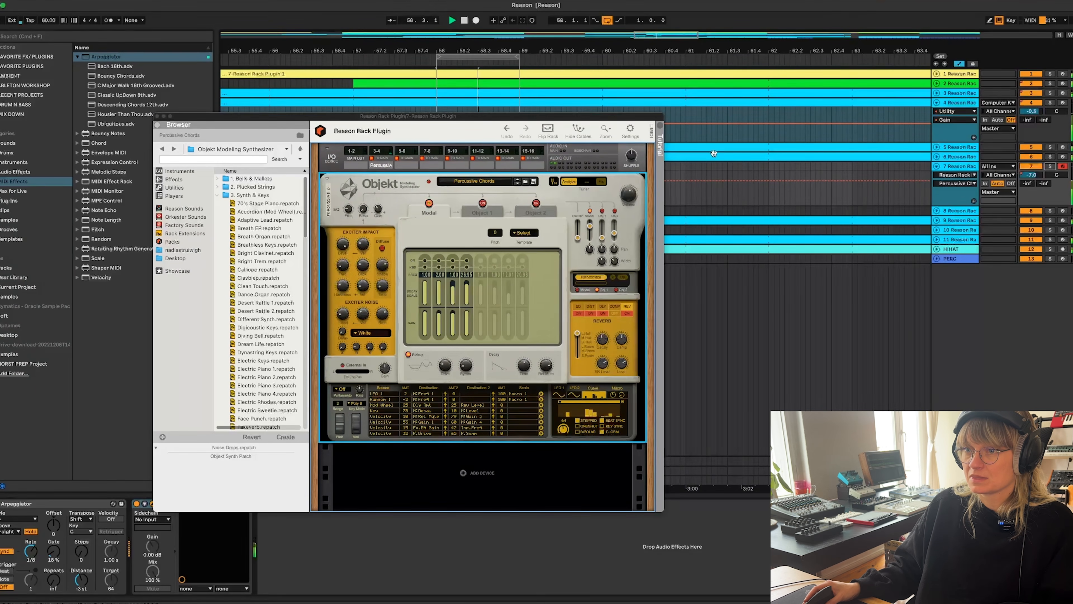
Raise the Percussive Chords patch's output volume and adjust the level fader of one of its sound sources
left_click_drag(628, 198, 626, 191)
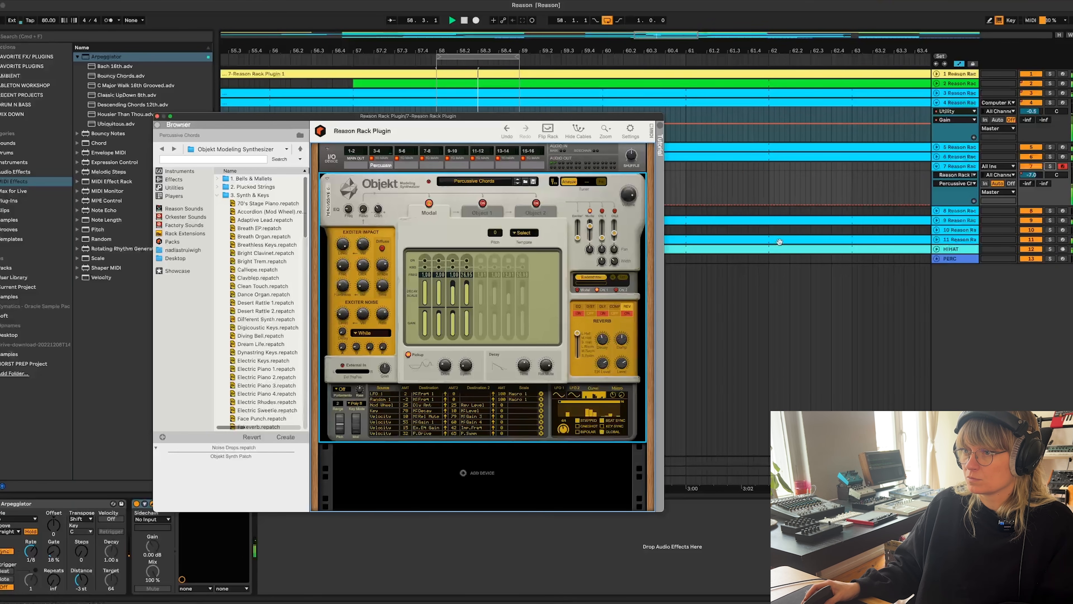
mouse_move(590, 227)
left_mouse_down()
mouse_move(602, 232)
mouse_move(602, 223)
mouse_move(590, 234)
left_mouse_up()
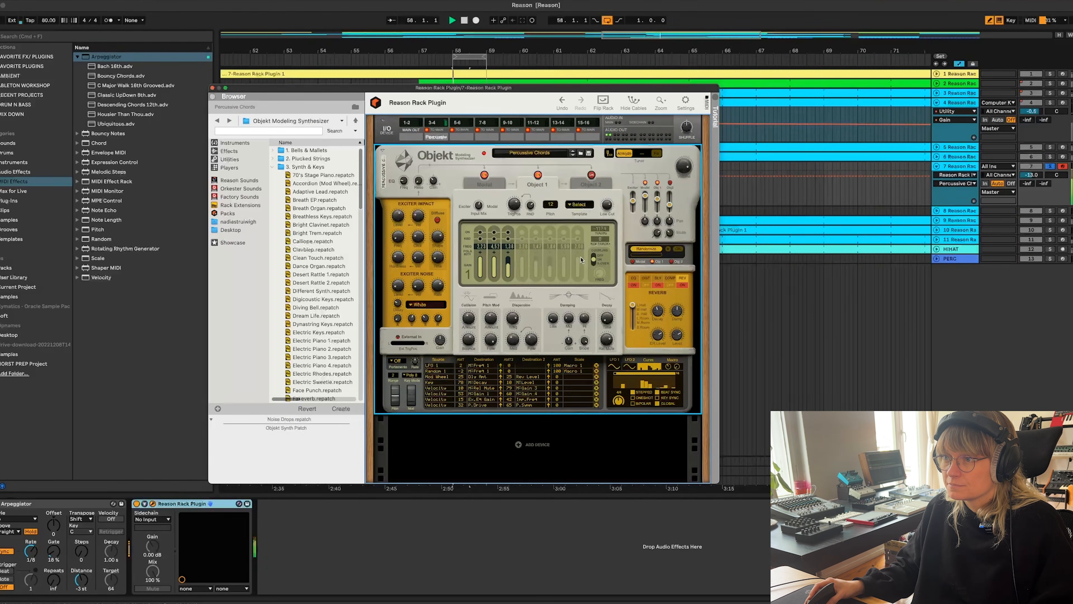
Refine Object 1's tone settings and set the exciter noise envelope's release to about 1.64 s, closing the plugin window when done
left_click_drag(594, 261, 596, 272)
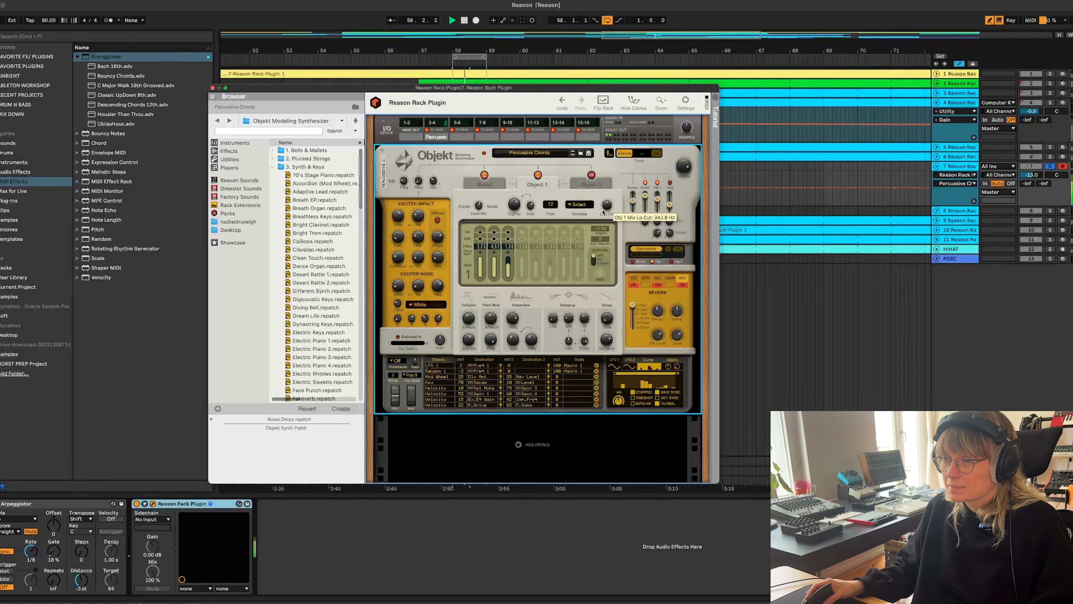
left_click_drag(603, 234, 604, 220)
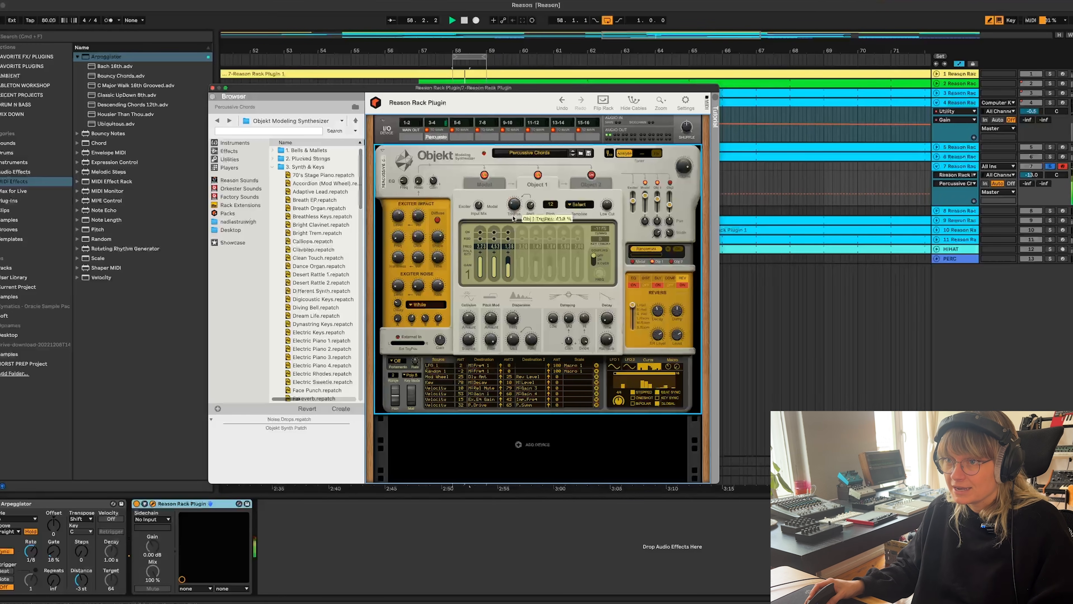
left_click_drag(404, 239, 396, 208)
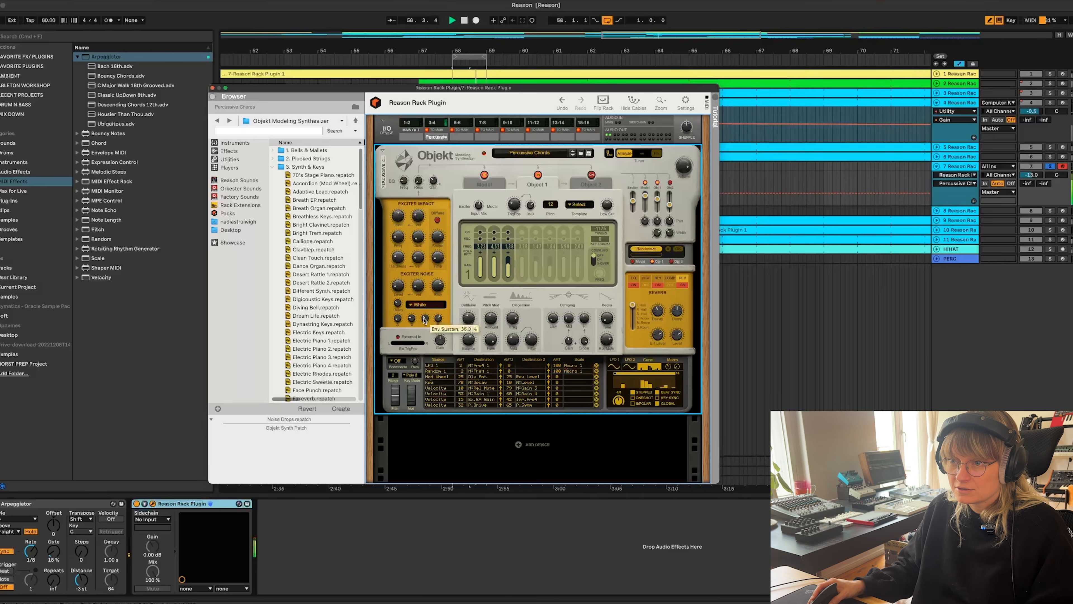
left_click_drag(439, 326, 435, 325)
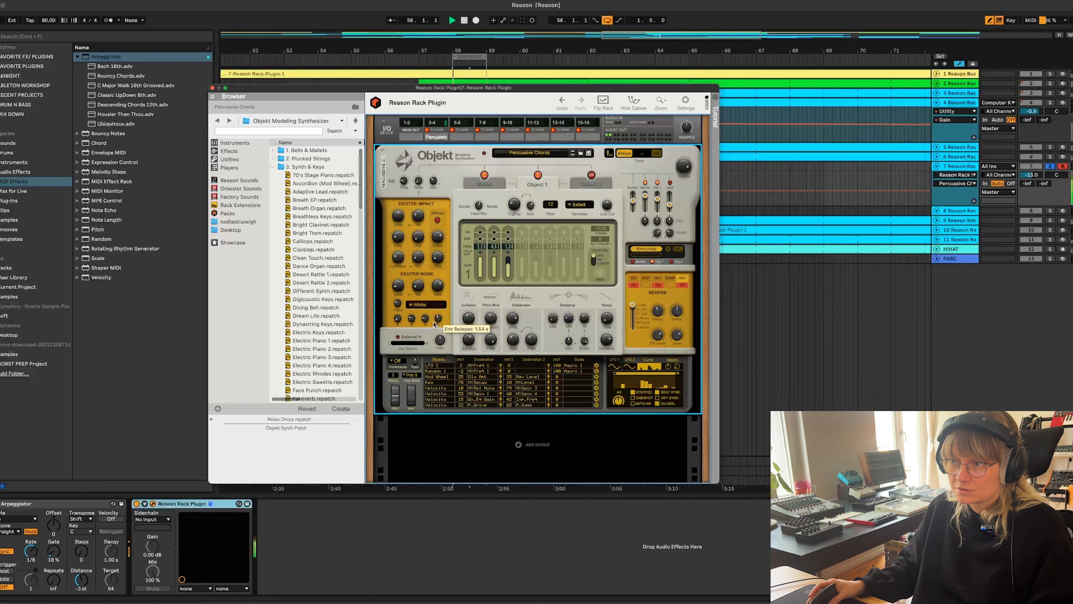
left_click(213, 88)
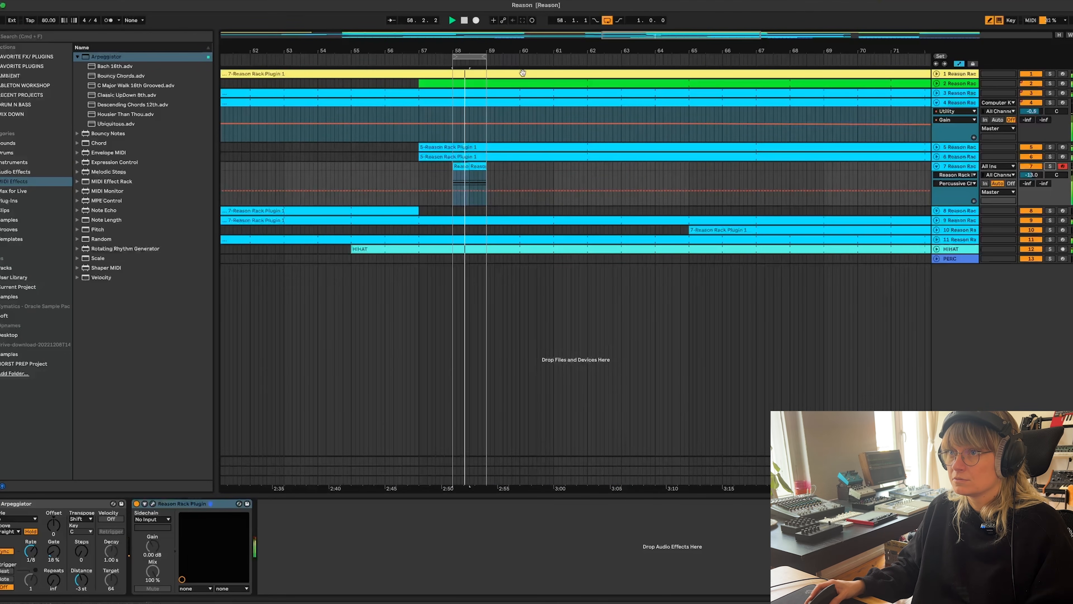
Fill the seventh track from bar 69 to bar 85 with the one-bar Percussive Chords clip
left_click_drag(493, 49, 493, 21)
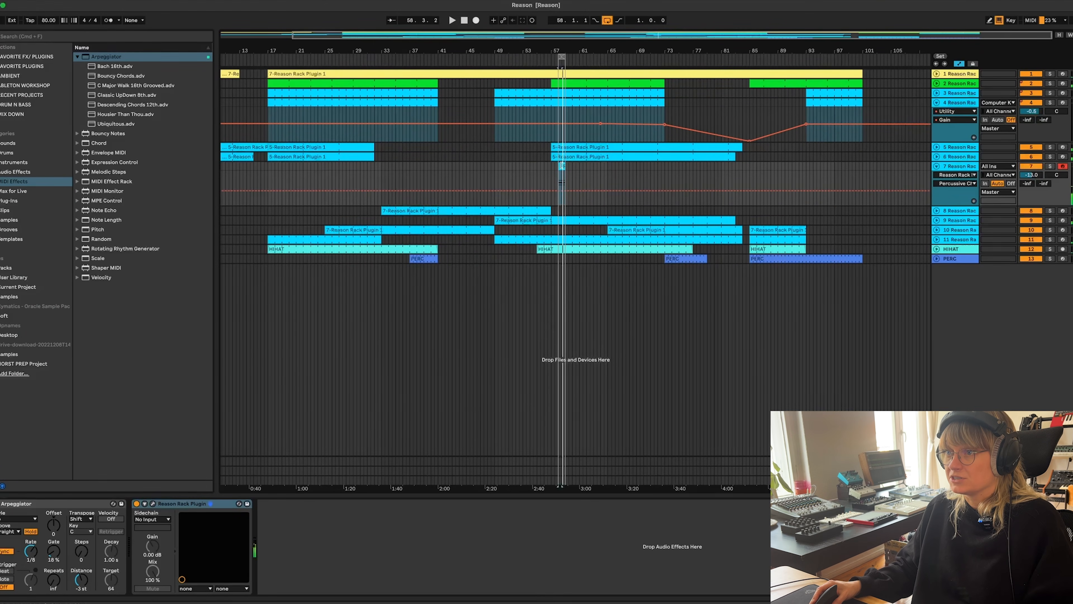
left_click_drag(579, 168, 670, 172)
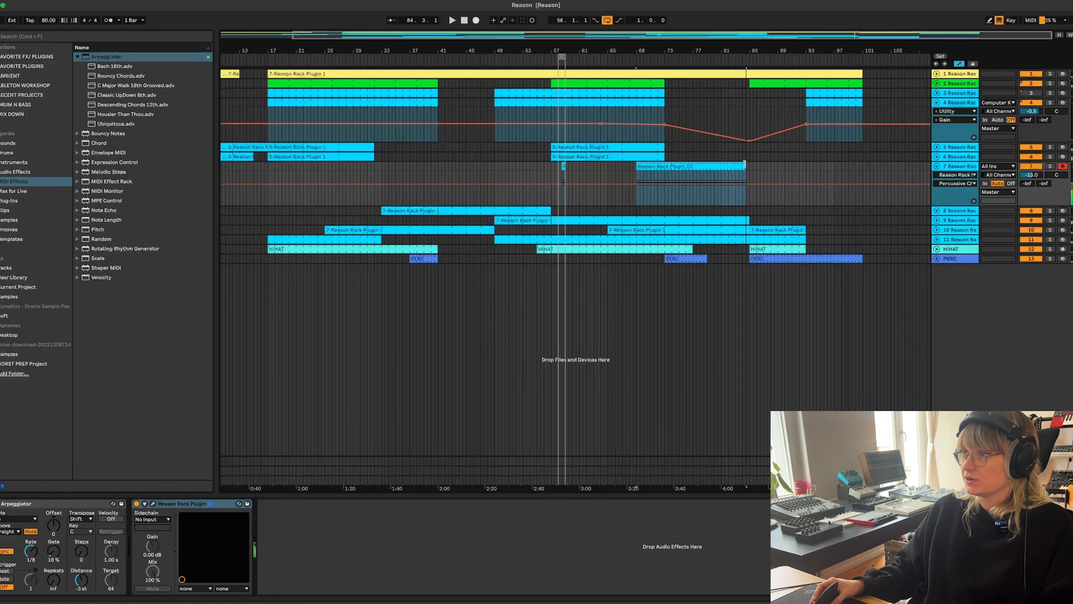
Add a Utility effect to the seventh track from the favorite effects and show its Gain automation
left_click(96, 36)
type("uti")
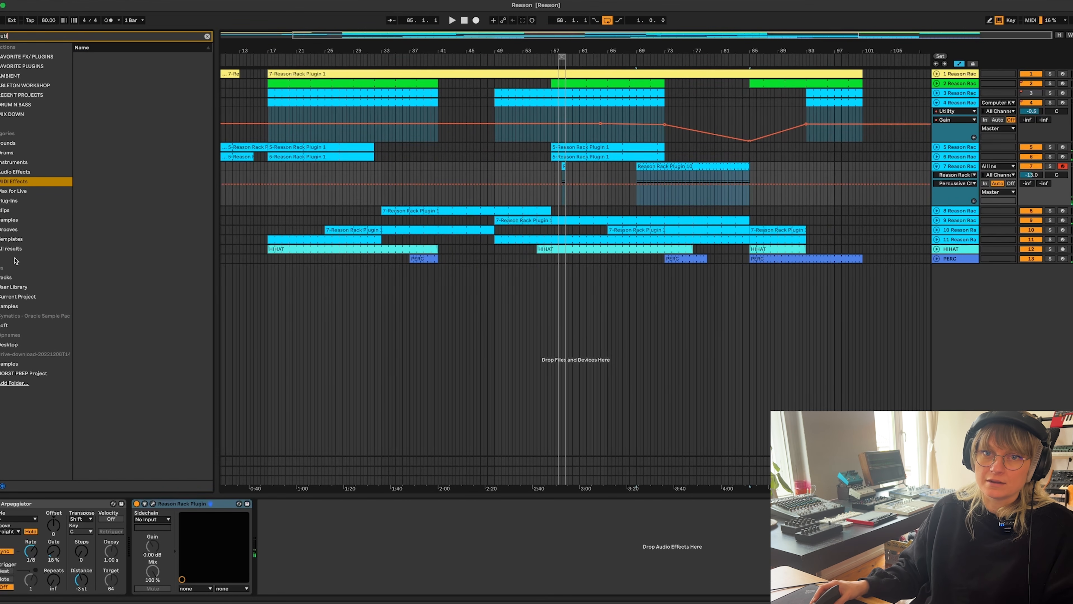
left_click(17, 56)
left_click_drag(98, 58, 446, 465)
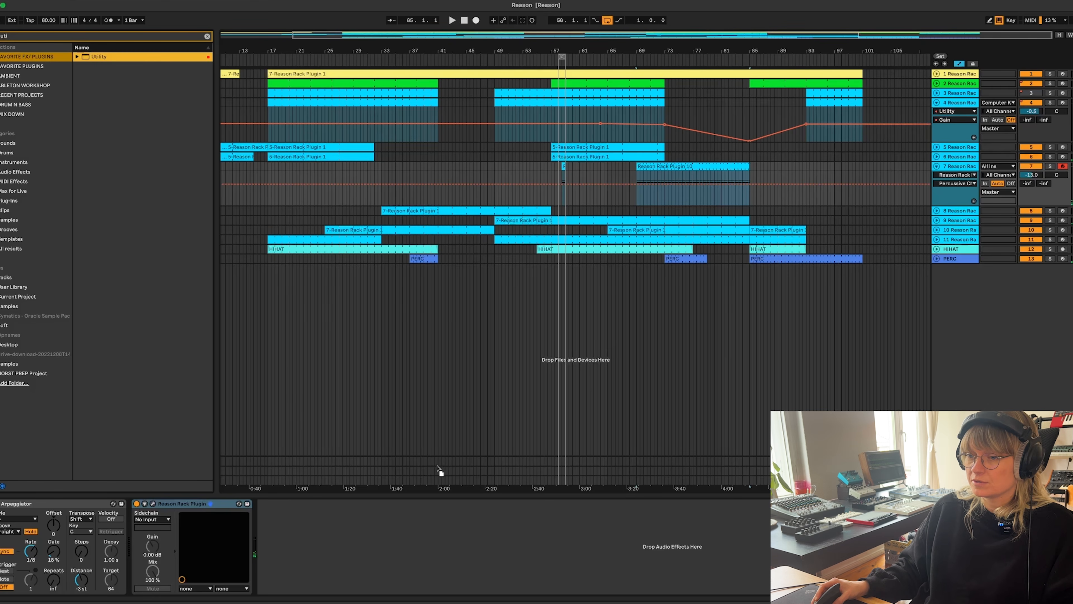
right_click(307, 537)
left_click(316, 543)
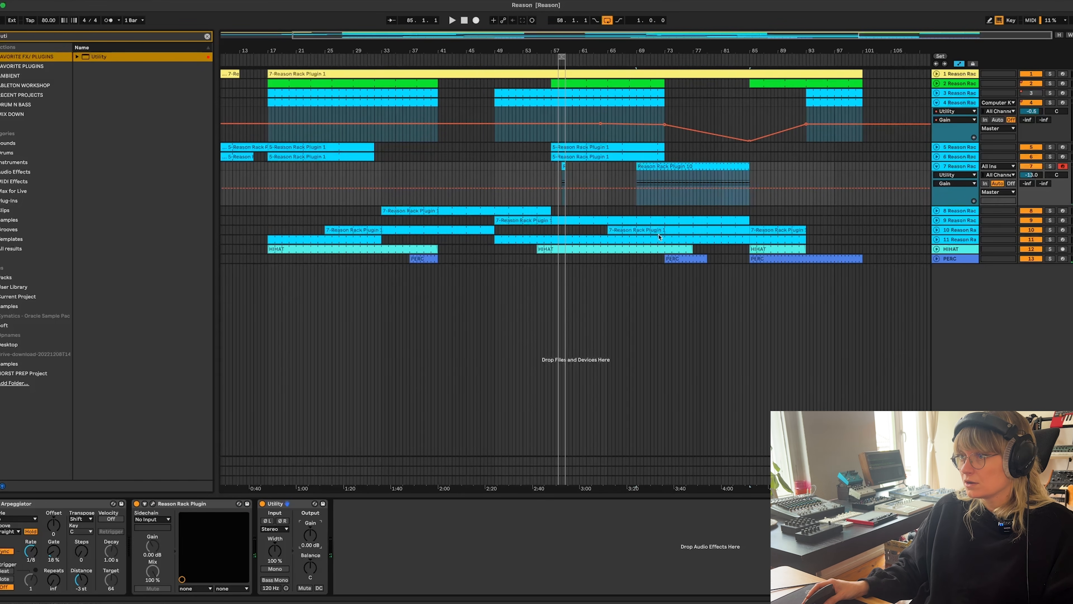
Automate a Utility Gain fade-in from -inf dB just before bar 69 up to full level at bar 73, and play it
left_click(665, 189)
left_click_drag(636, 188, 637, 205)
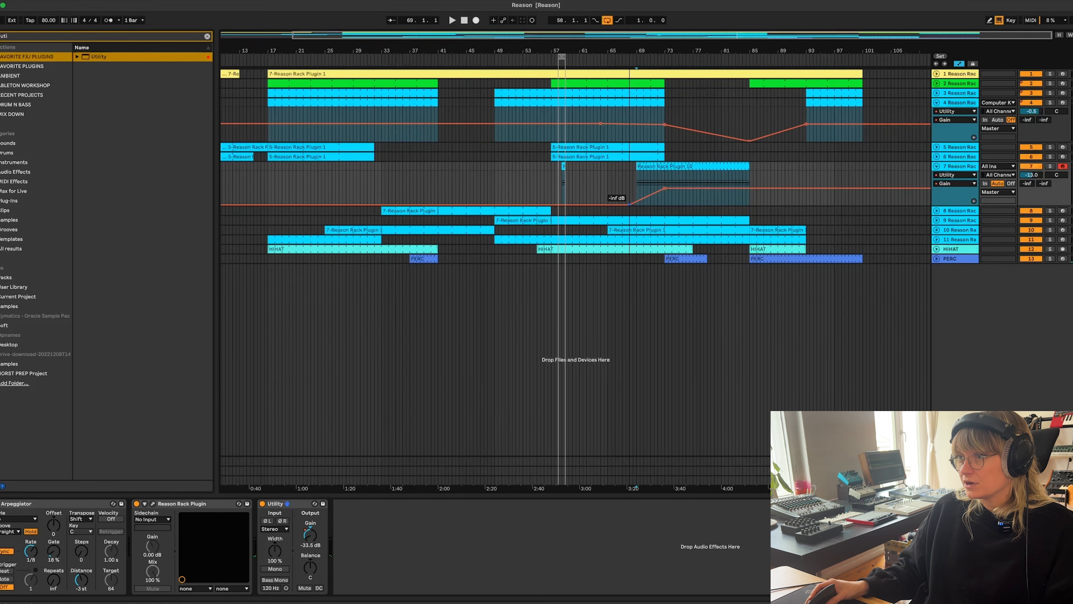
key("space")
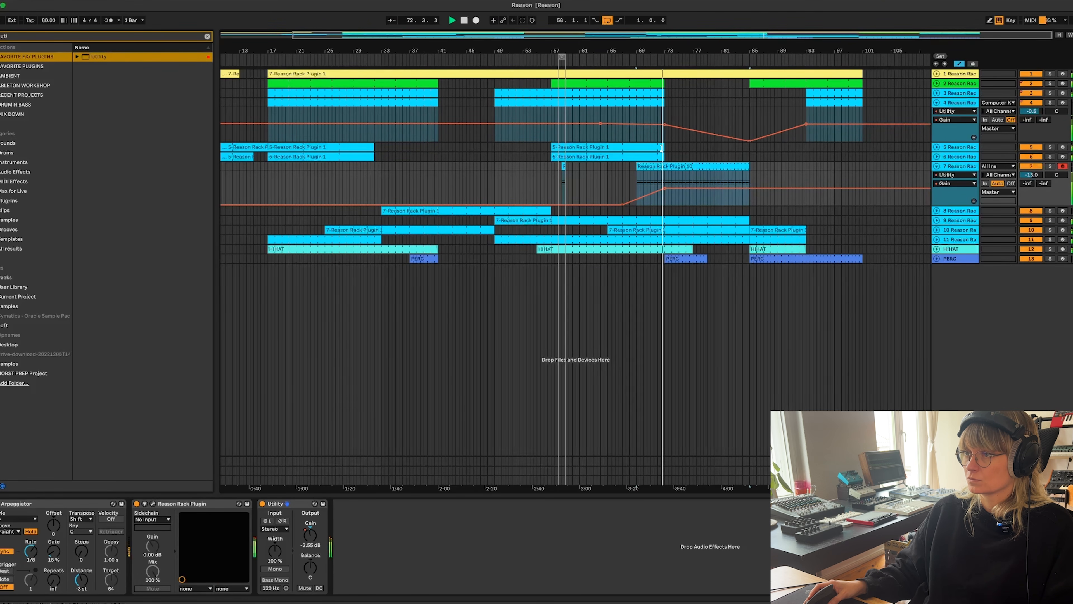
Extend the seventh track's Utility Gain fade-in so it reaches full level just before bar 77
left_click_drag(665, 189, 689, 188)
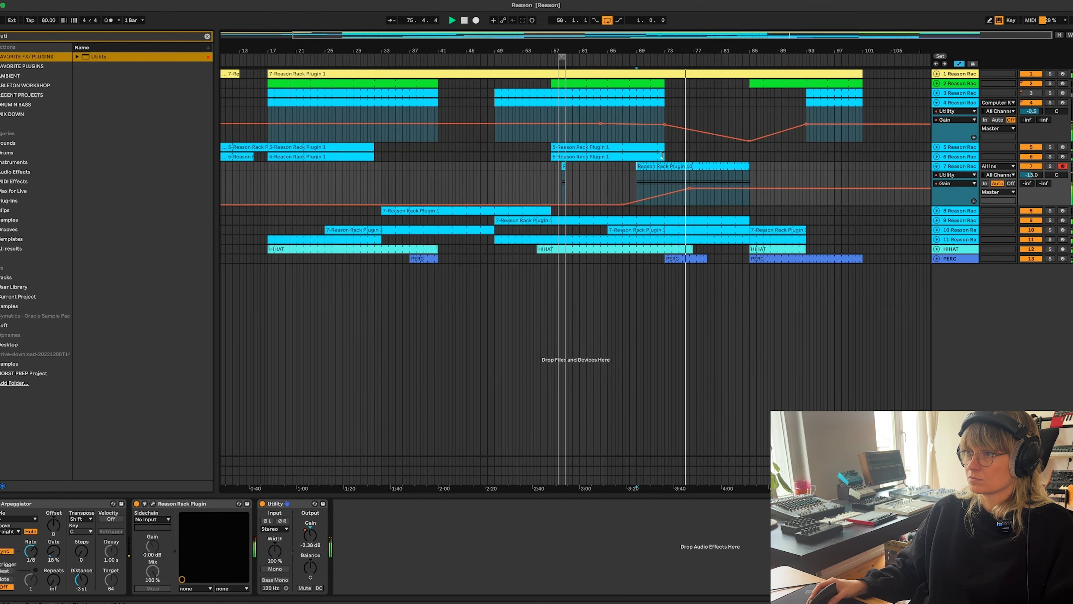
left_click(610, 156)
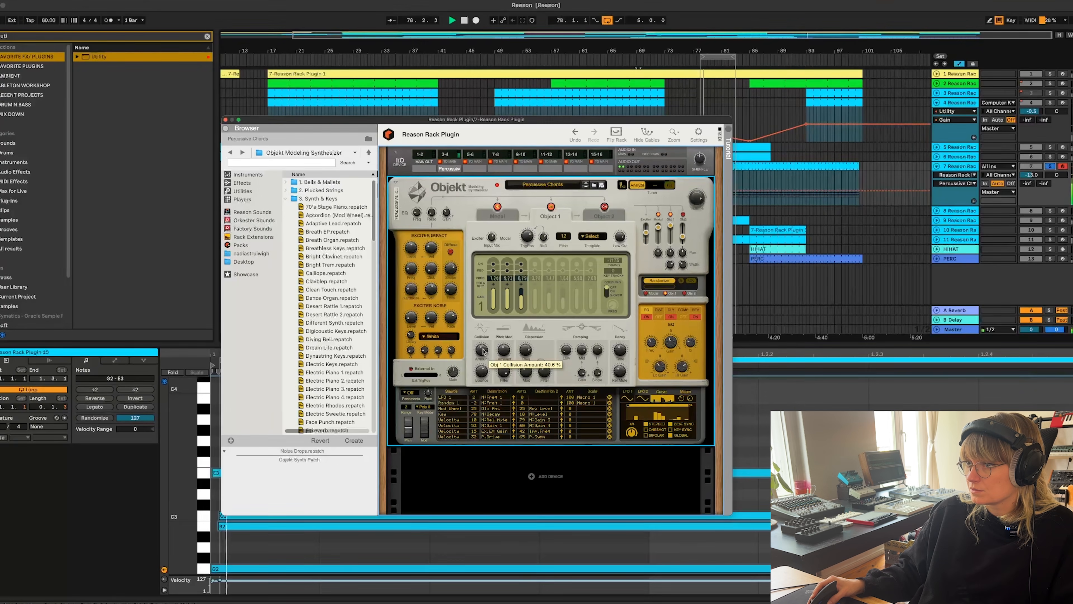
Adjust Object 1's collision and pitch modulation amounts in Objekt while playing, and take the seventh track out of solo
left_click_drag(484, 351, 505, 352)
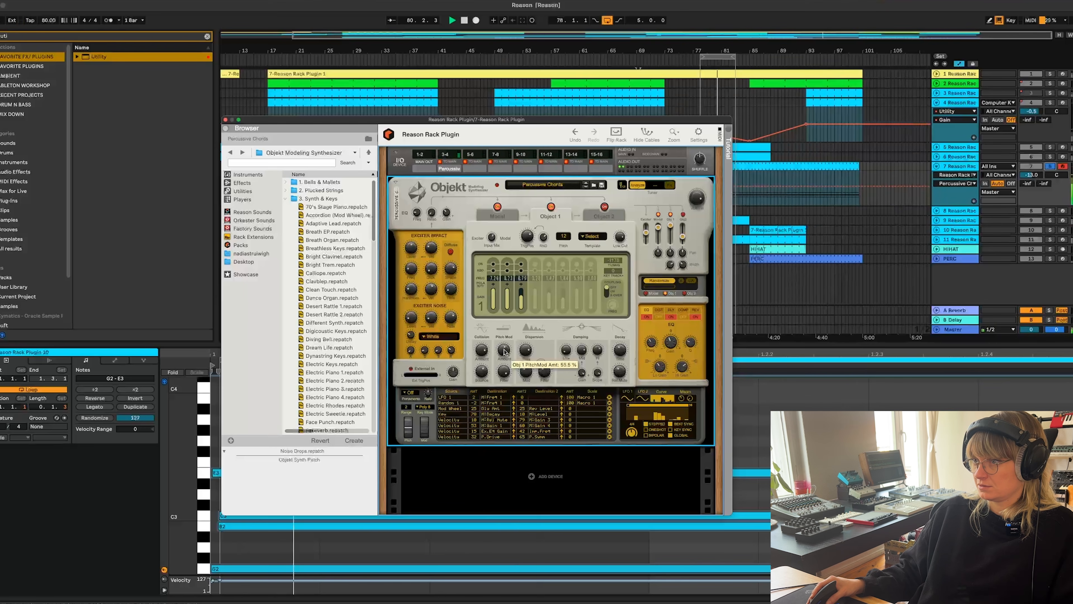
left_click(1051, 166)
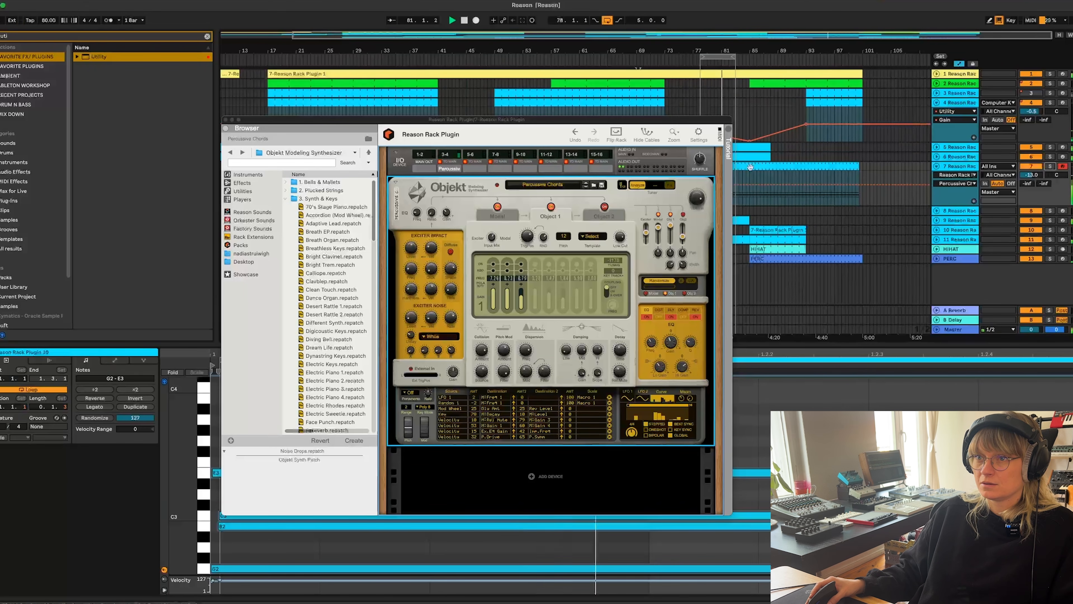
Show Objekt's Modal object and adjust its first partial's slider and the damping controls
left_click(494, 214)
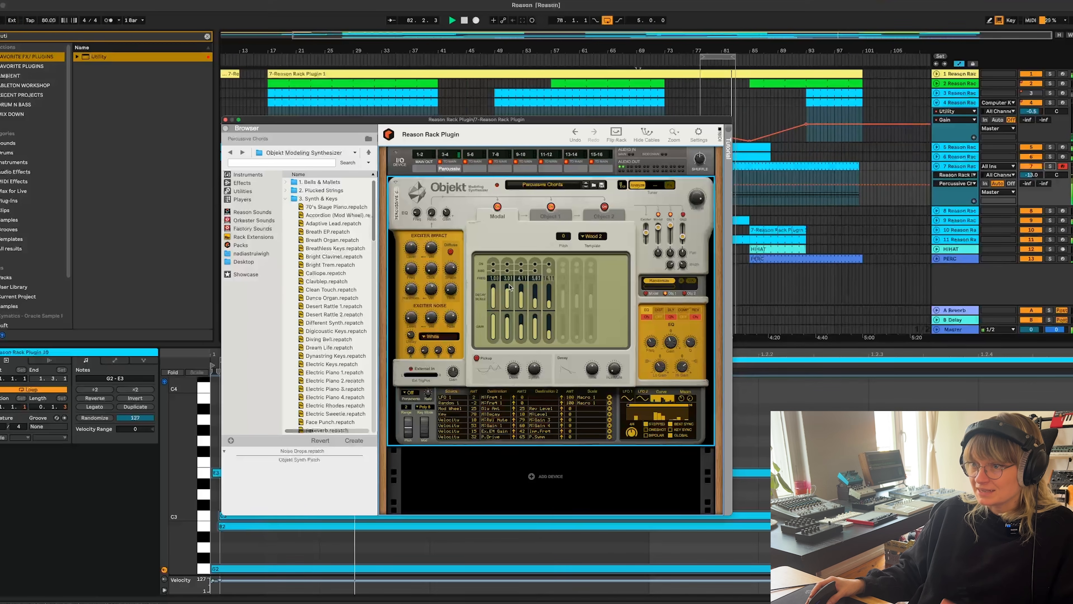
left_click_drag(495, 279, 495, 277)
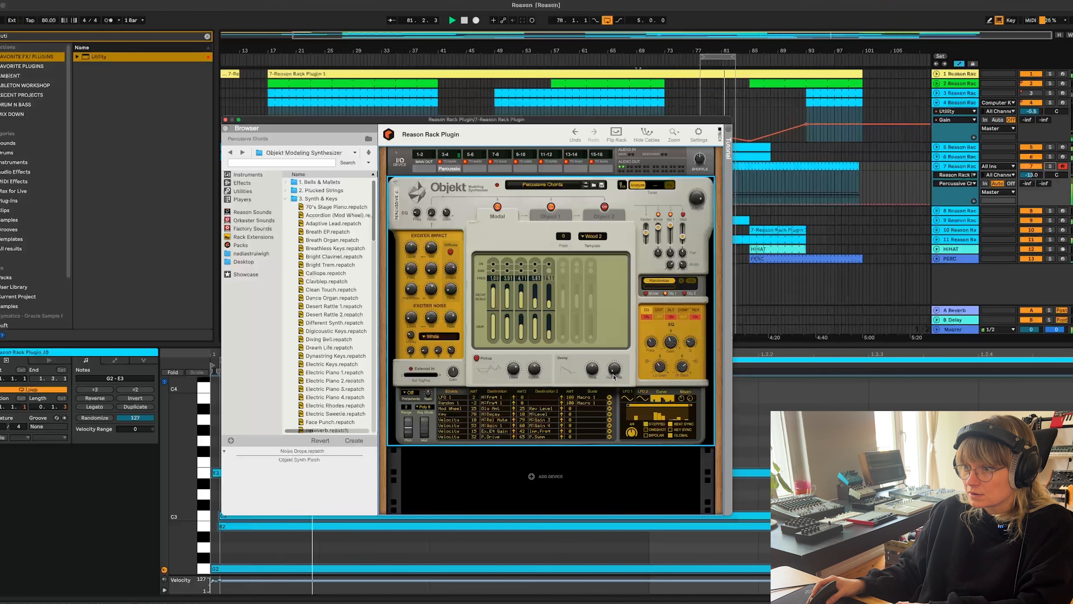
left_click_drag(599, 375, 593, 359)
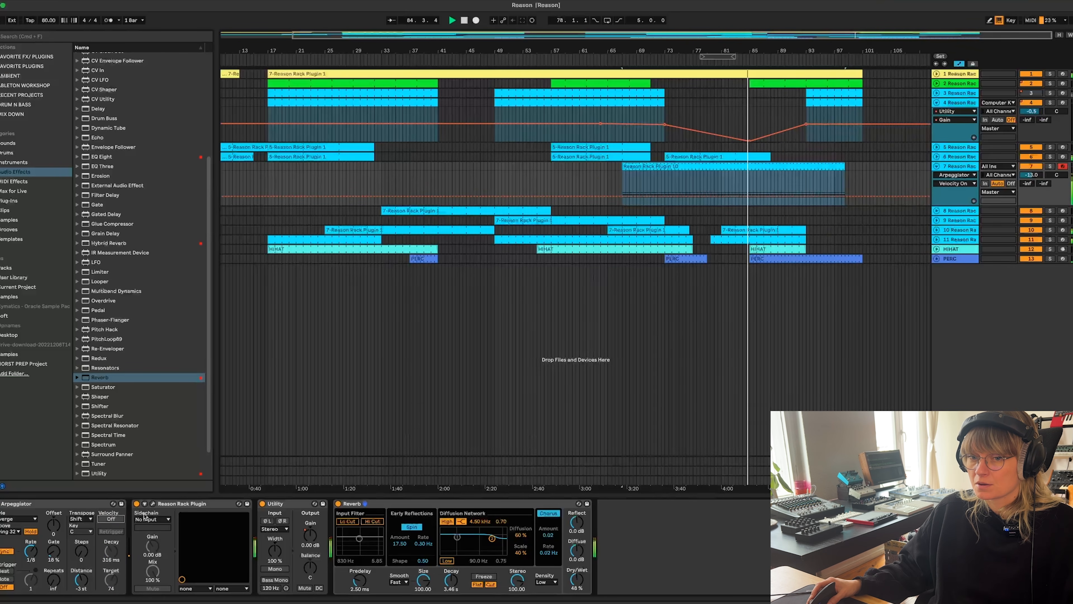
Automate the seventh track's Arpeggiator Velocity switch to be On up to bar 85 and Off from there
left_click(116, 519)
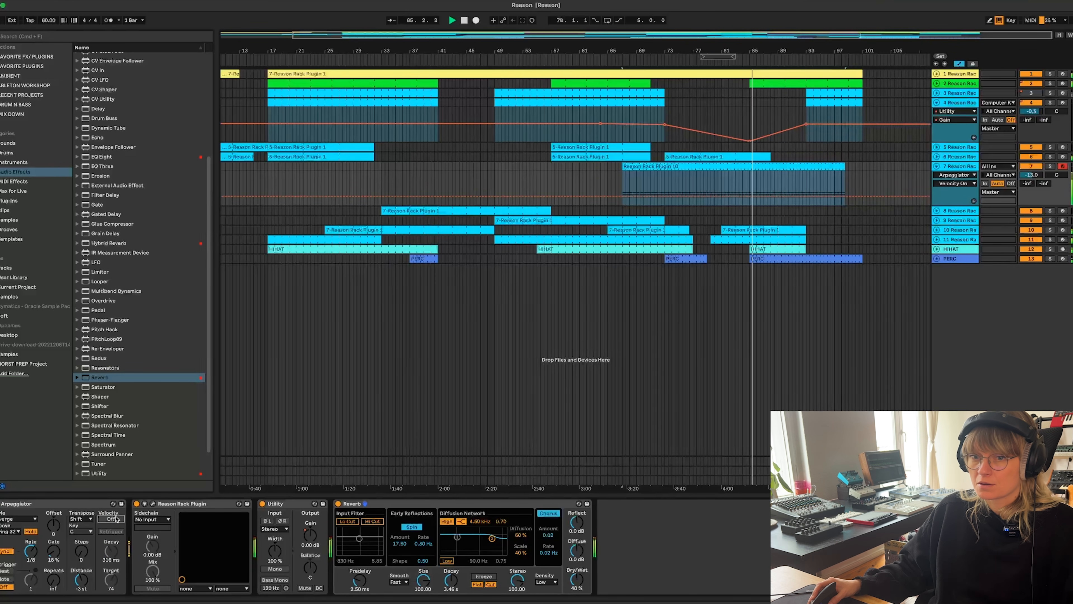
right_click(117, 519)
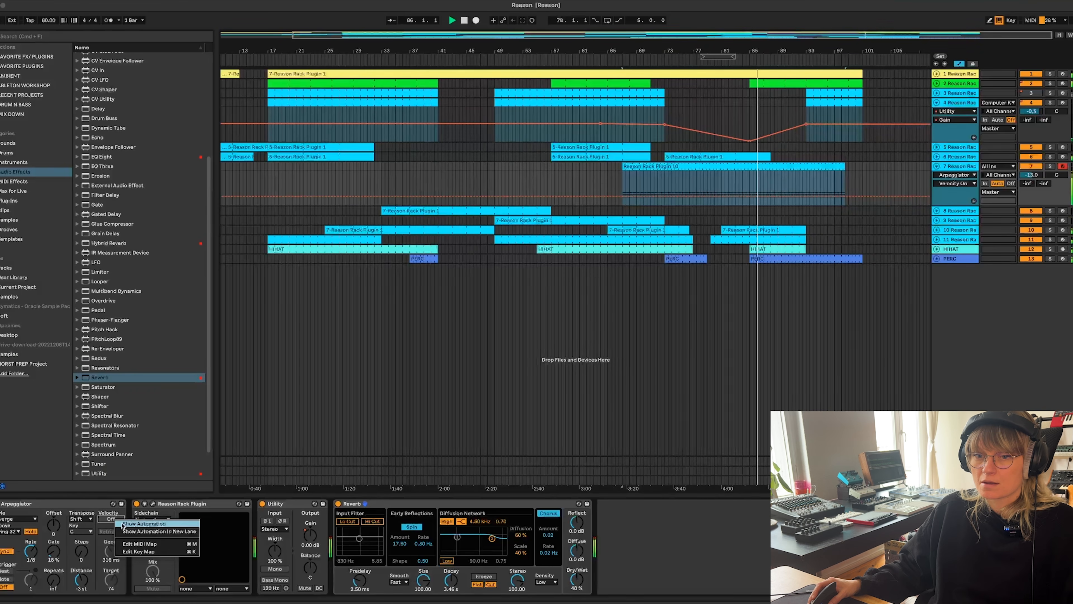
left_click(143, 523)
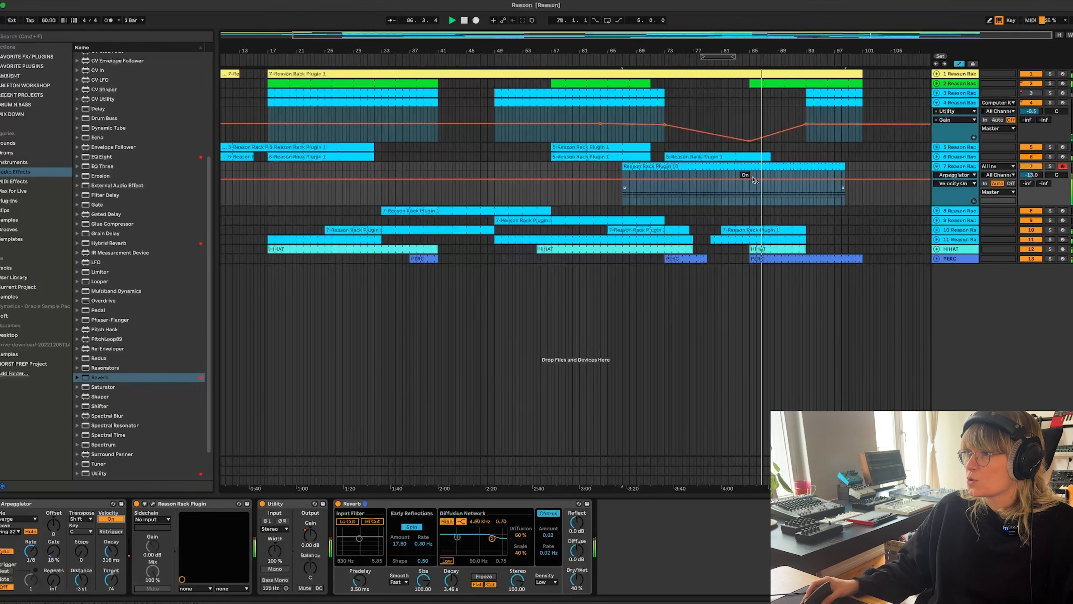
left_click_drag(750, 179, 750, 196)
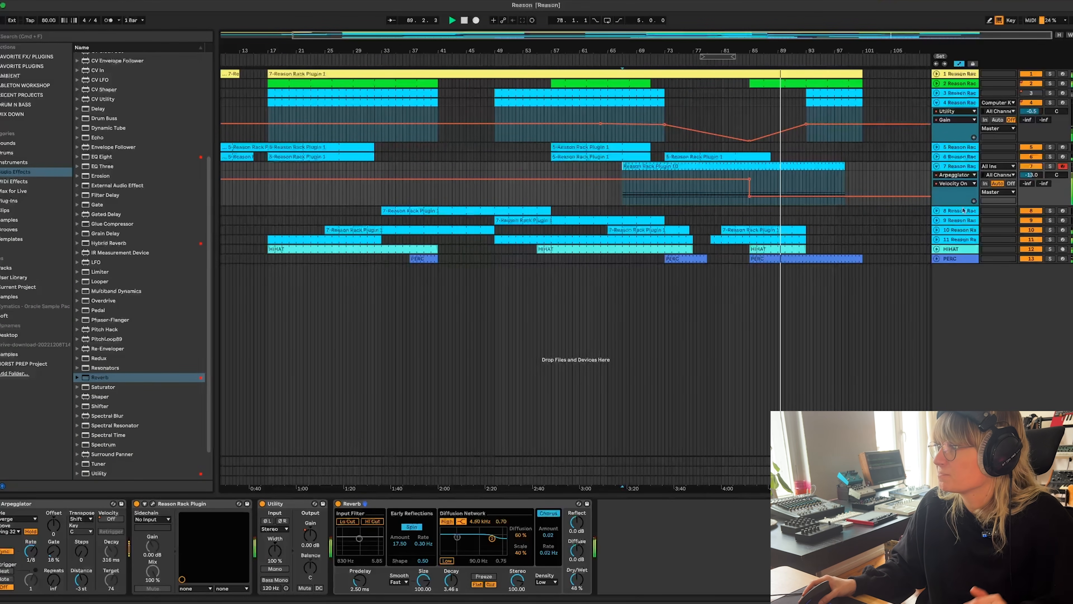
Lower the seventh track's volume to -16.7 dB in the Session View mixer and return to the arrangement
key("Tab")
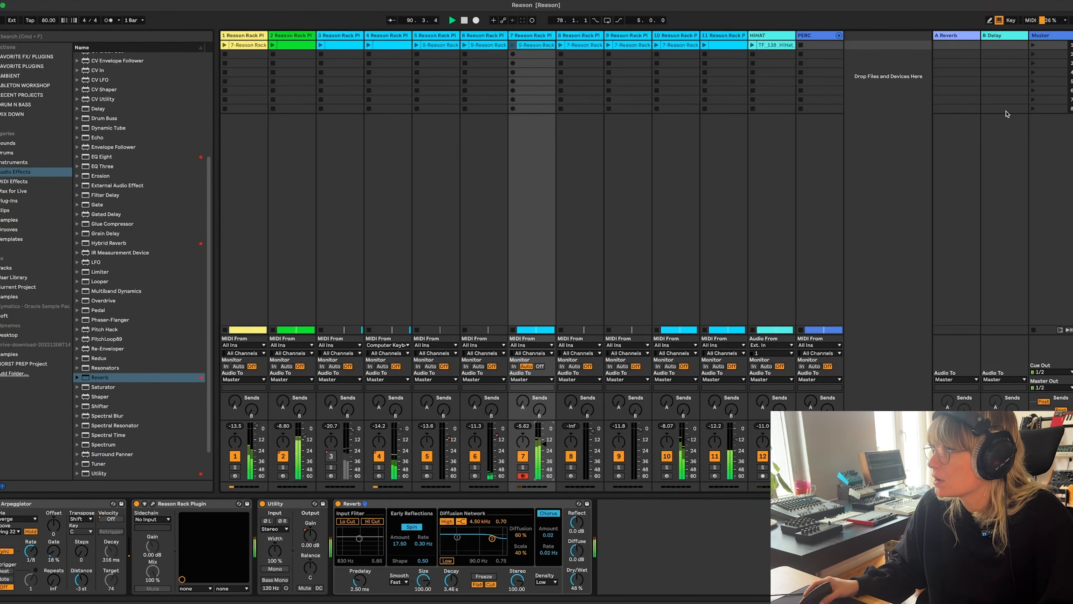
key("Tab")
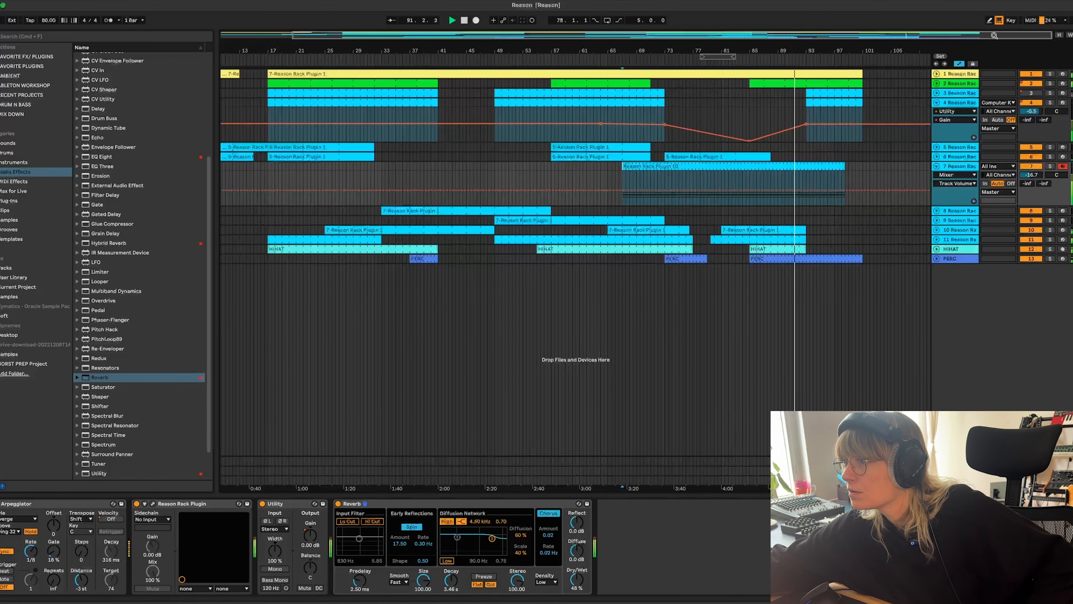